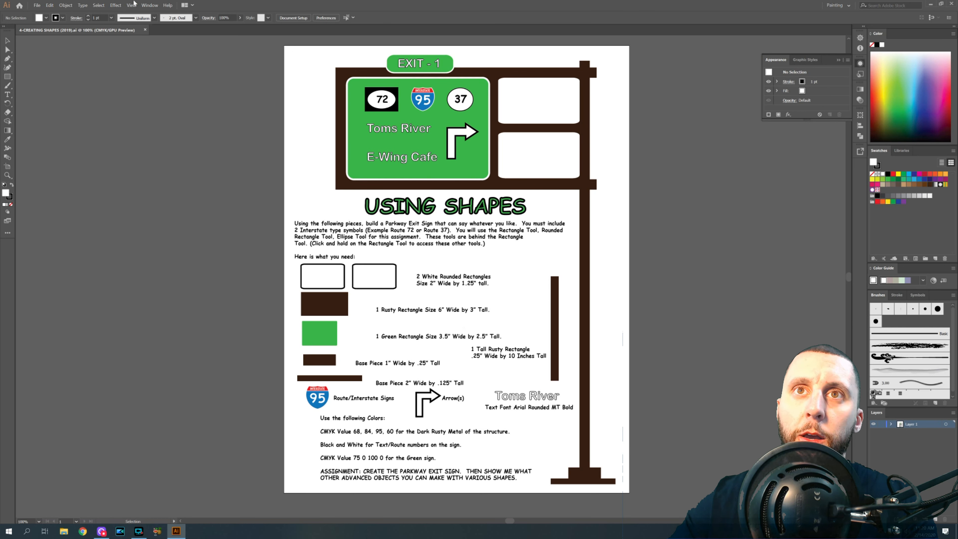
- Create a new document 8.25 in wide by 11 in tall in CMYK color mode
{"action": "left_click", "coordinate": [37, 5]}
{"action": "left_click", "coordinate": [43, 14]}
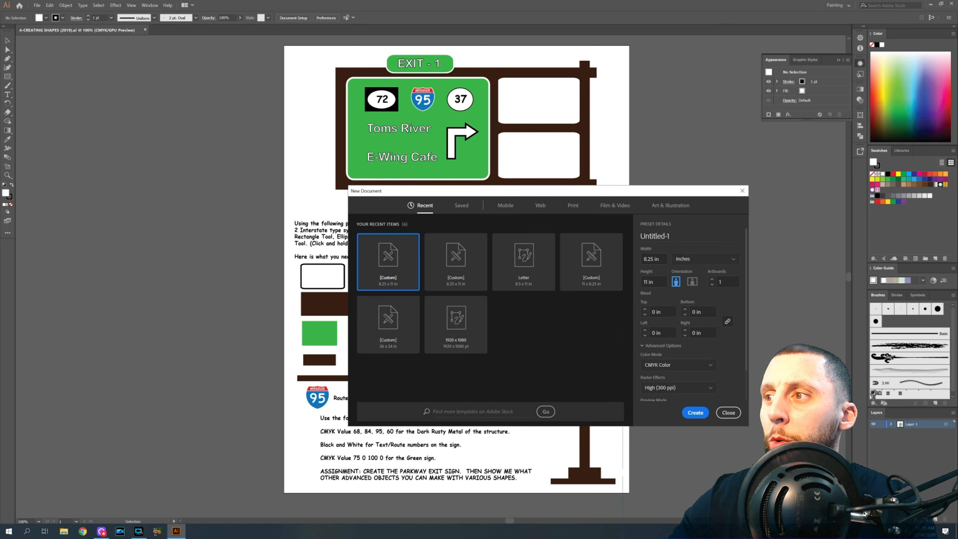
{"action": "left_click", "coordinate": [661, 259]}
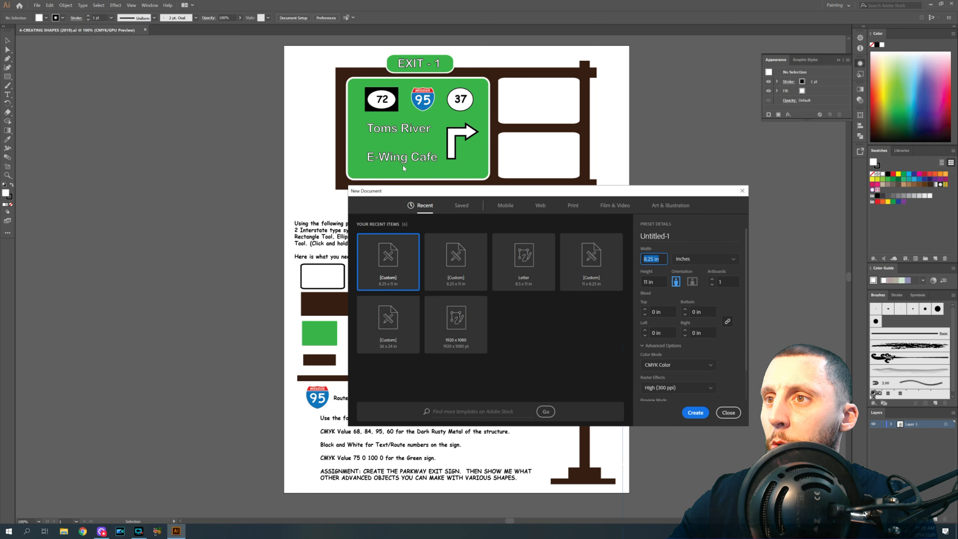
{"action": "left_click", "coordinate": [425, 205]}
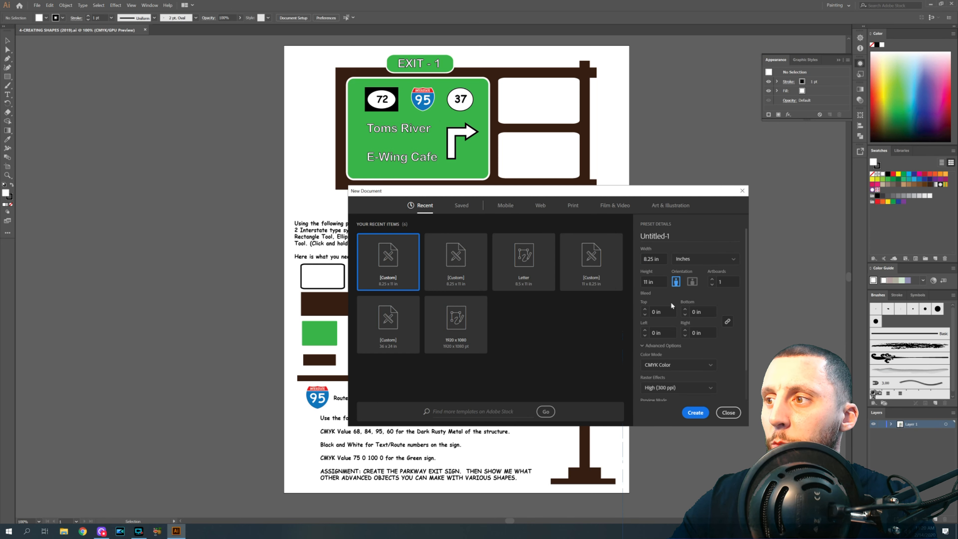
{"action": "left_click", "coordinate": [694, 411]}
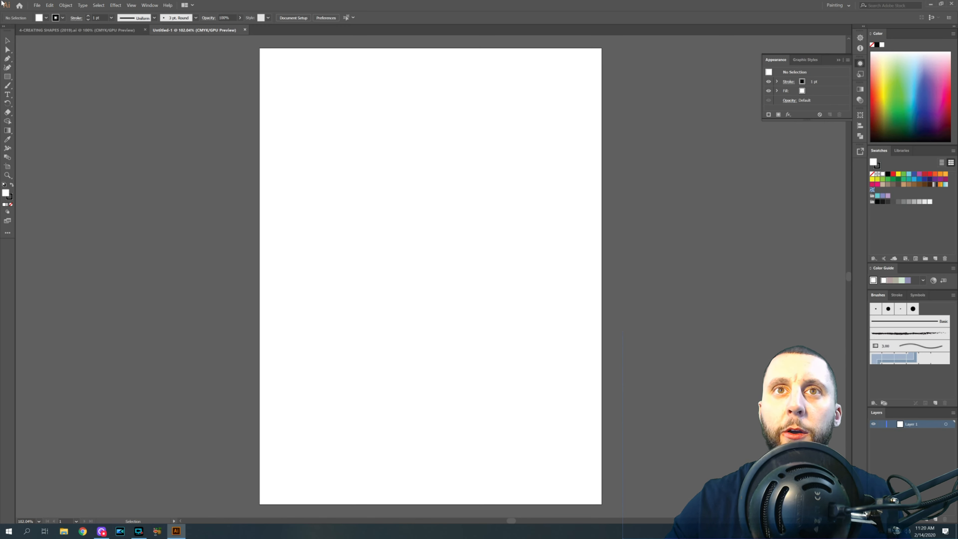
- Compare with the reference assignment sheet and search the full tool list for the Rounded Rectangle Tool
{"action": "left_click", "coordinate": [71, 31]}
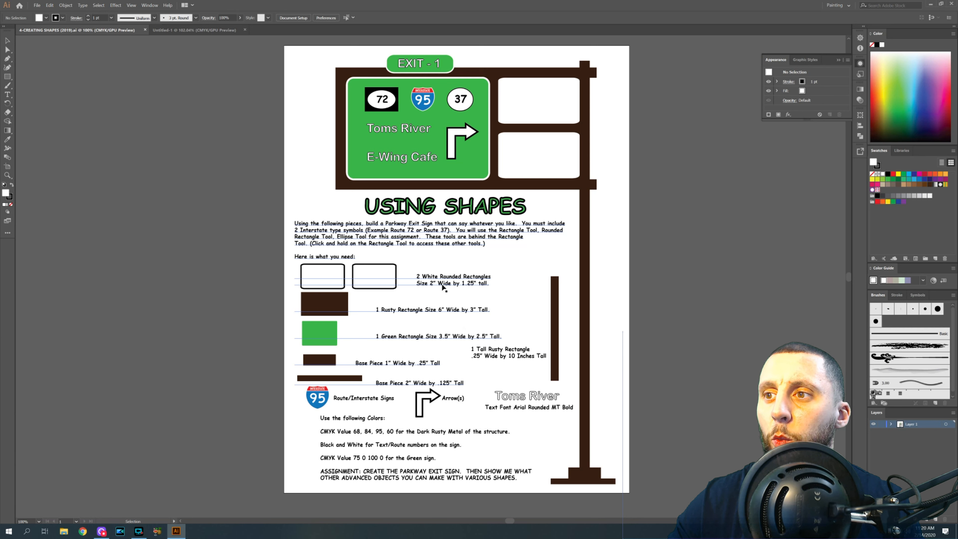
{"action": "left_click", "coordinate": [181, 34]}
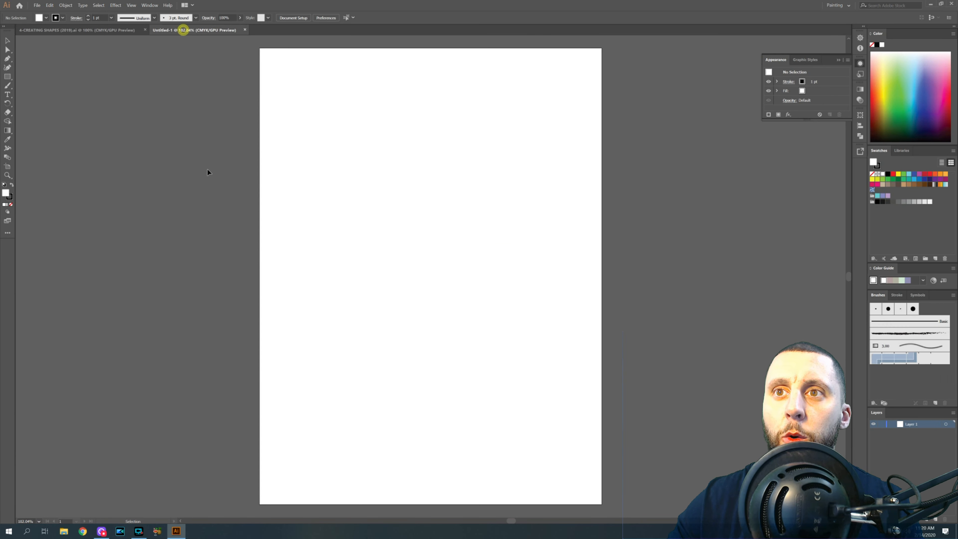
{"action": "left_click", "coordinate": [8, 77]}
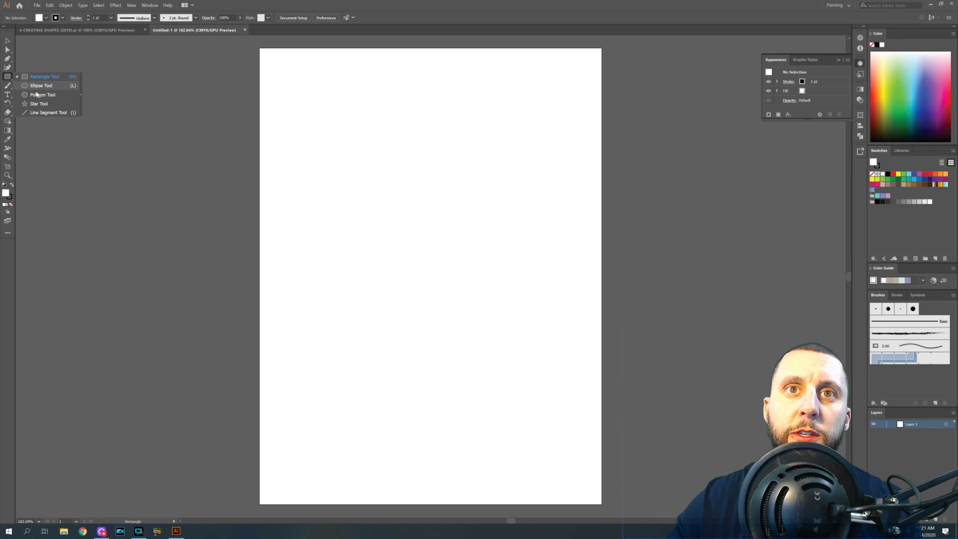
{"action": "left_click", "coordinate": [7, 234]}
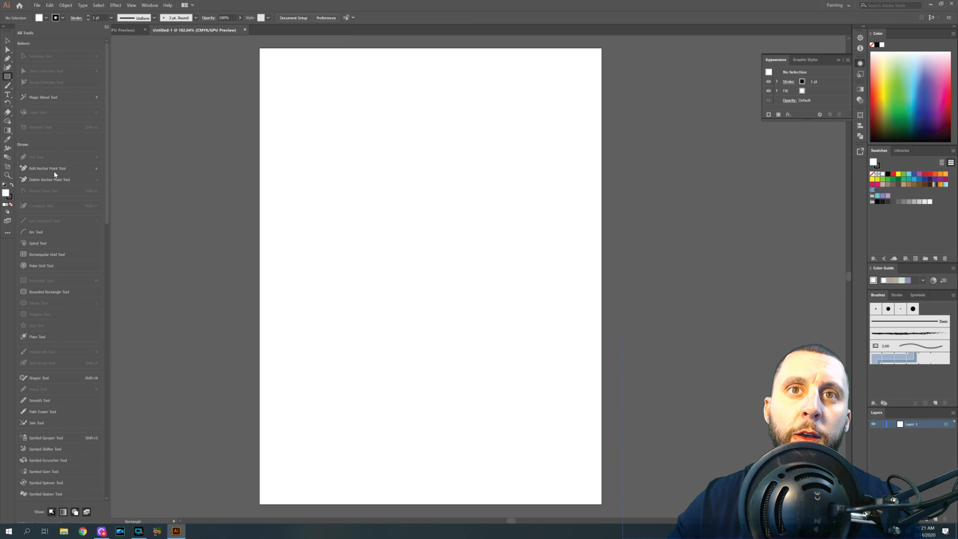
{"action": "scroll", "coordinate": [55, 173], "scroll_direction": "down", "scroll_amount": 10}
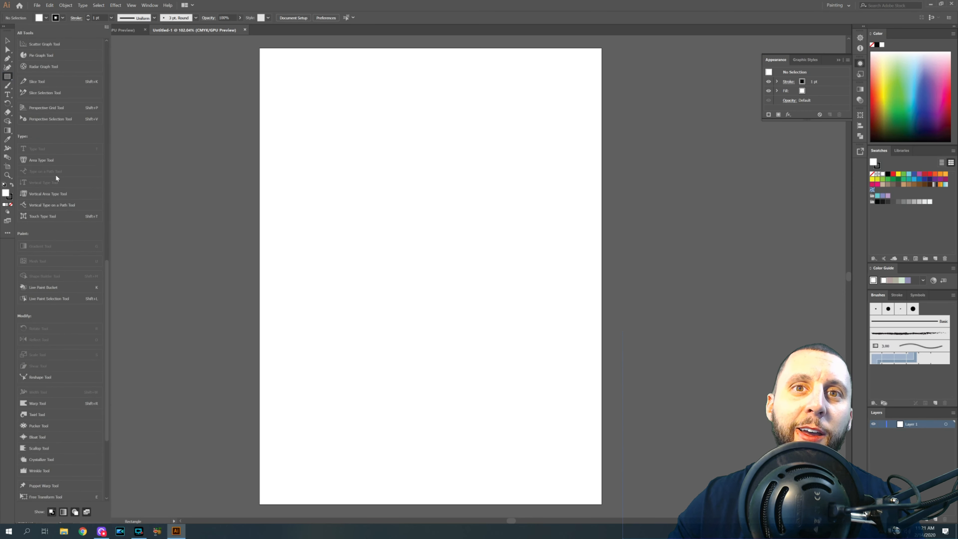
{"action": "scroll", "coordinate": [55, 174], "scroll_direction": "down", "scroll_amount": 4}
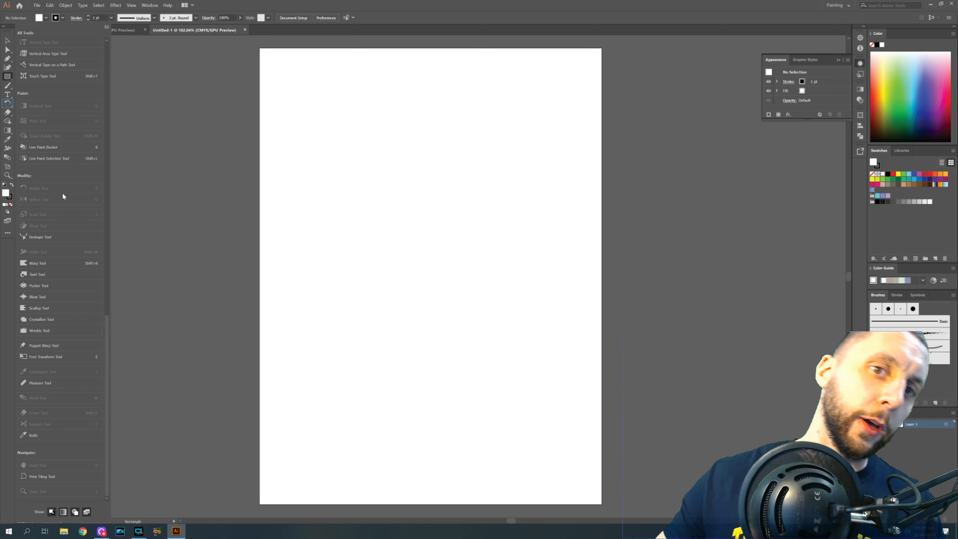
{"action": "scroll", "coordinate": [62, 193], "scroll_direction": "up", "scroll_amount": 5}
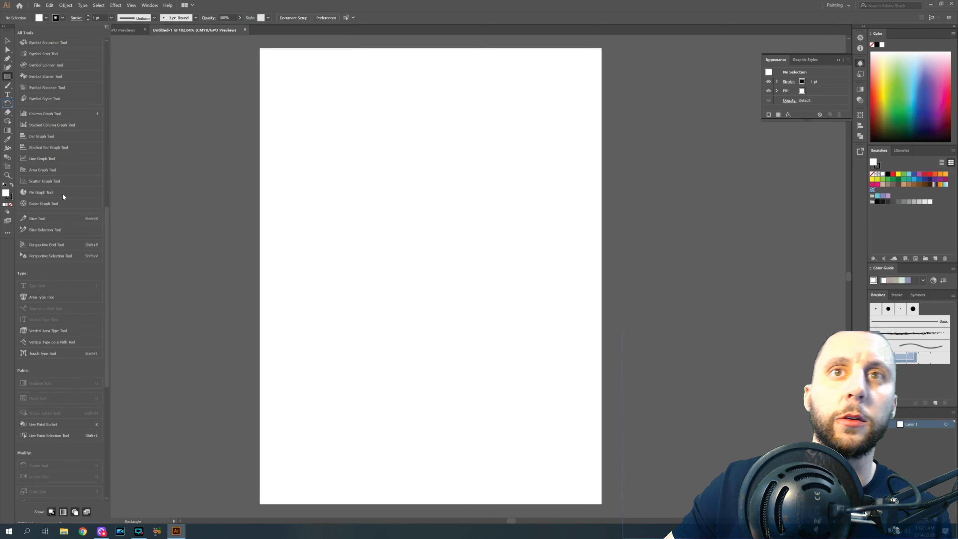
{"action": "scroll", "coordinate": [62, 193], "scroll_direction": "up", "scroll_amount": 4}
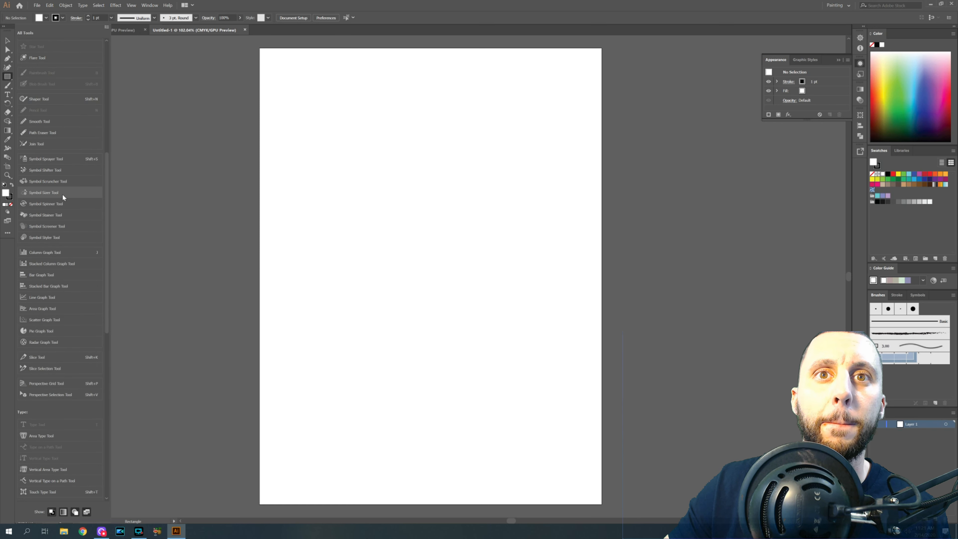
{"action": "scroll", "coordinate": [62, 194], "scroll_direction": "up", "scroll_amount": 4}
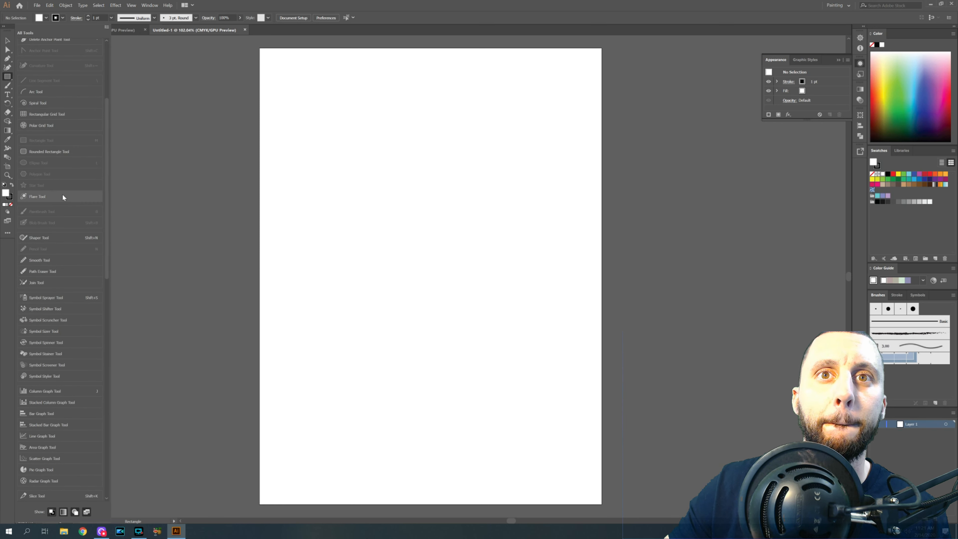
{"action": "left_click", "coordinate": [55, 152]}
{"action": "left_click", "coordinate": [55, 152]}
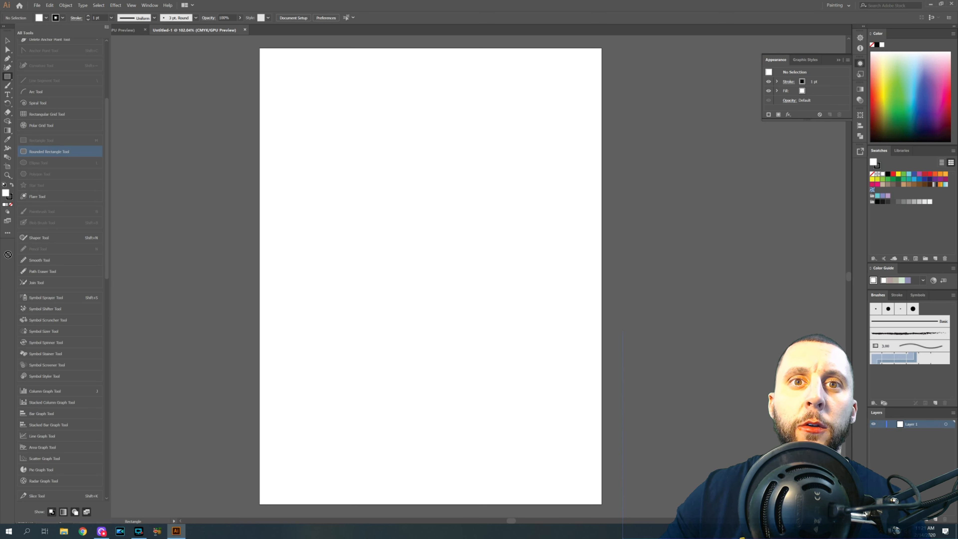
{"action": "left_click", "coordinate": [50, 152]}
{"action": "left_click", "coordinate": [288, 159]}
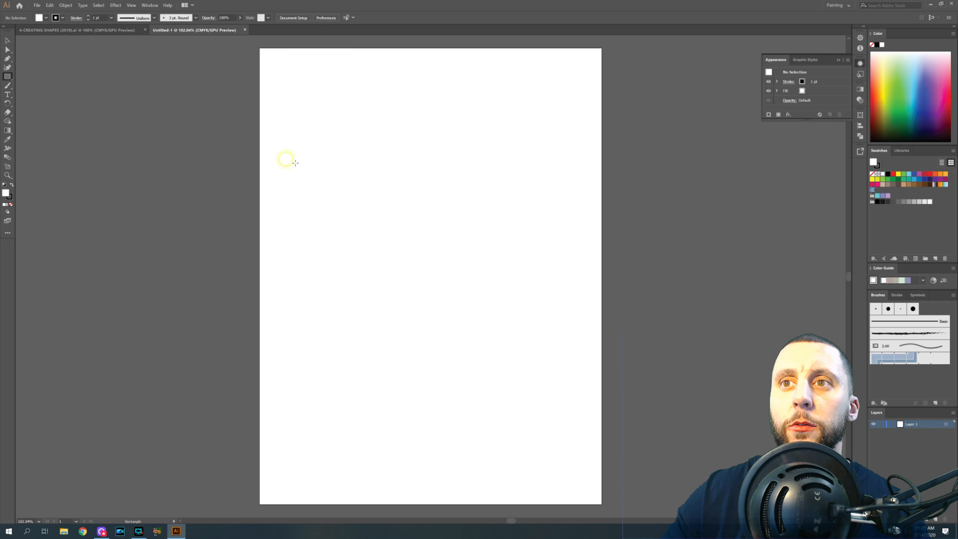
{"action": "left_click", "coordinate": [13, 237]}
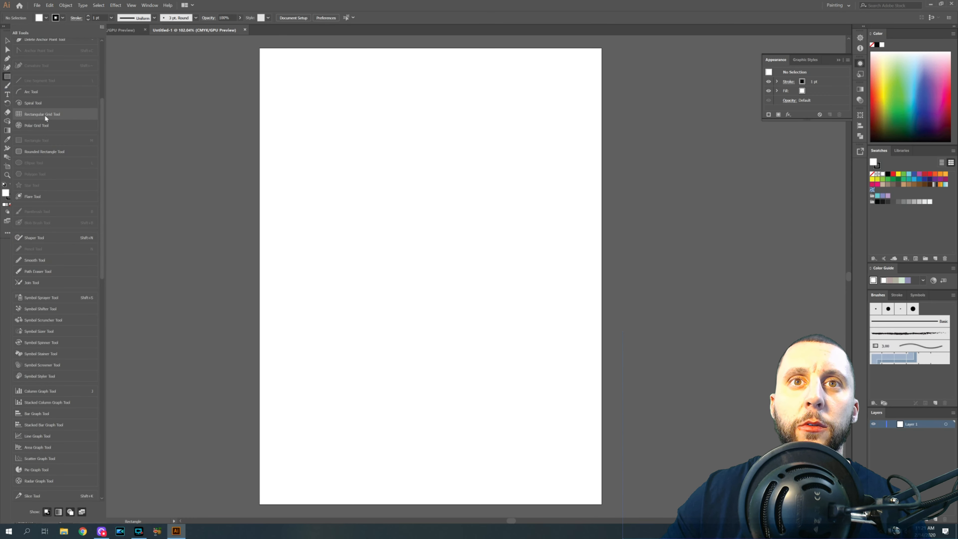
{"action": "left_click", "coordinate": [133, 122]}
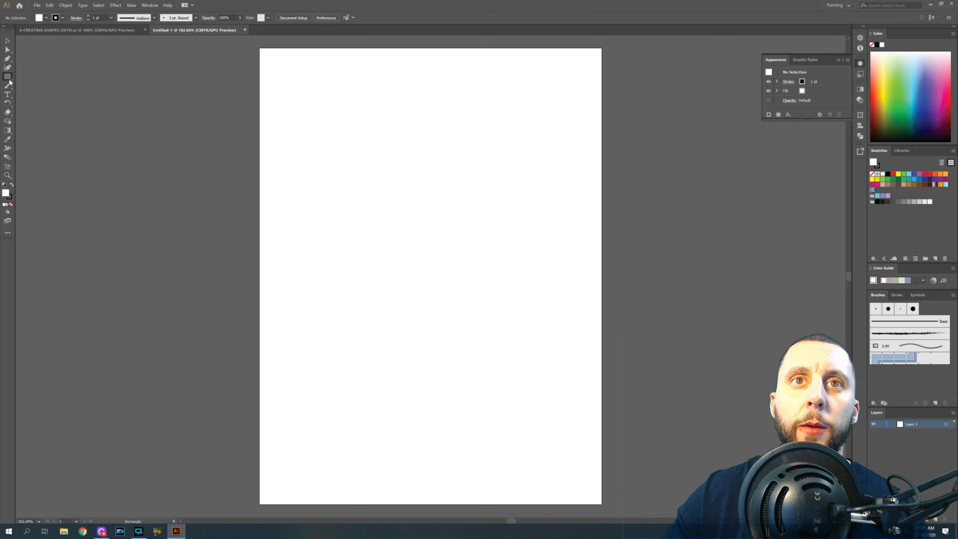
{"action": "mouse_move", "coordinate": [299, 142]}
{"action": "left_mouse_down"}
{"action": "mouse_move", "coordinate": [454, 233]}
{"action": "mouse_move", "coordinate": [391, 246]}
{"action": "mouse_move", "coordinate": [390, 211]}
{"action": "left_mouse_up"}
{"action": "left_click", "coordinate": [7, 41]}
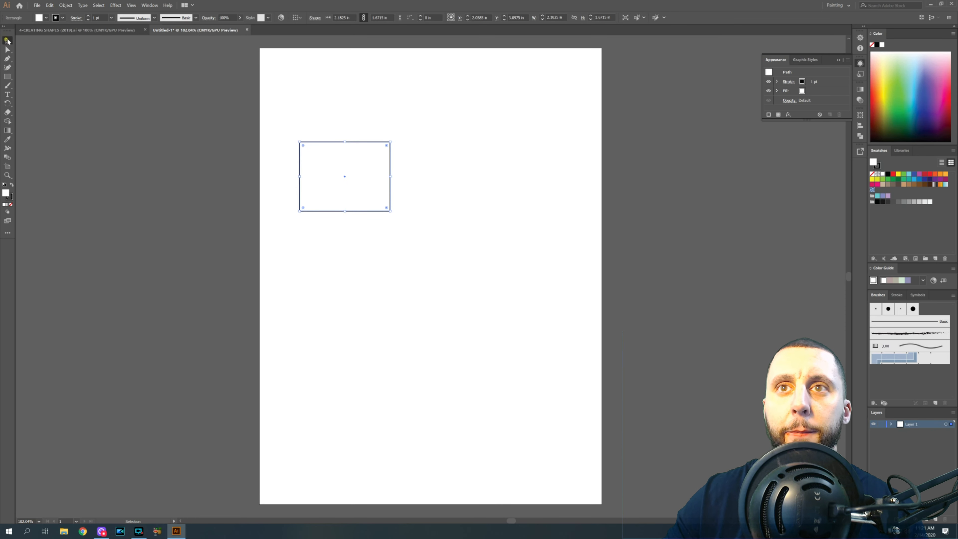
{"action": "key", "text": "Delete"}
- Create a rectangle 2 in wide by 1.25 in tall on the page
{"action": "left_click", "coordinate": [8, 77]}
{"action": "left_click", "coordinate": [306, 149]}
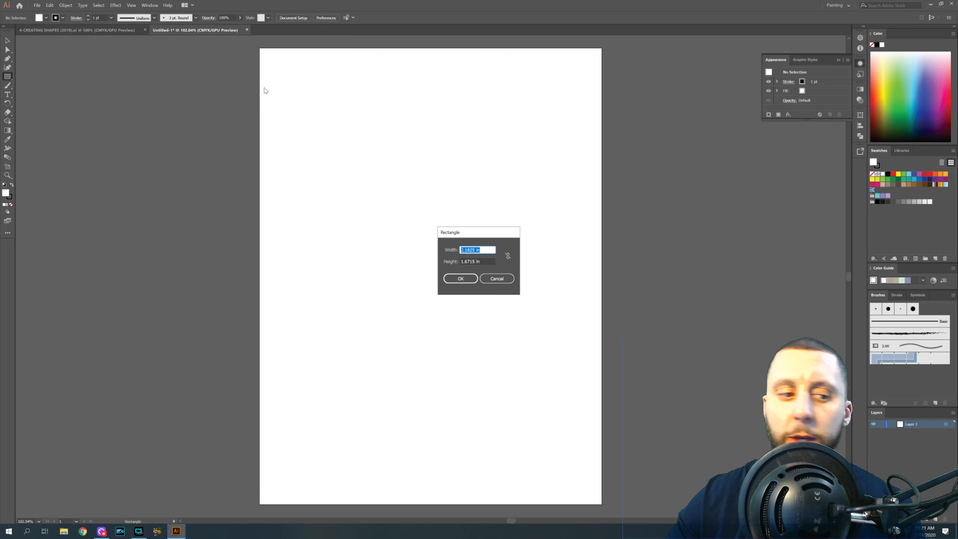
{"action": "type", "text": "2"}
{"action": "key", "text": "Tab"}
{"action": "type", "text": "1"}
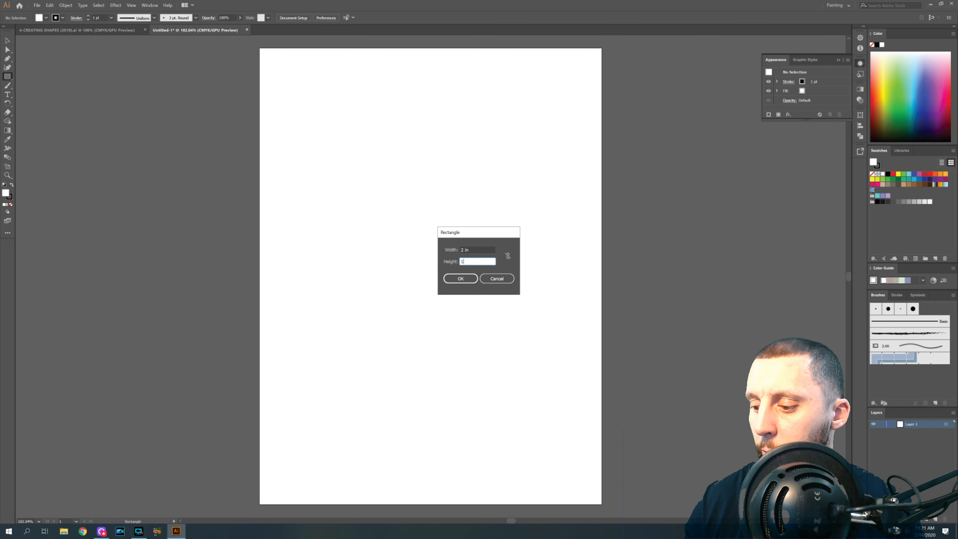
{"action": "type", "text": ".25"}
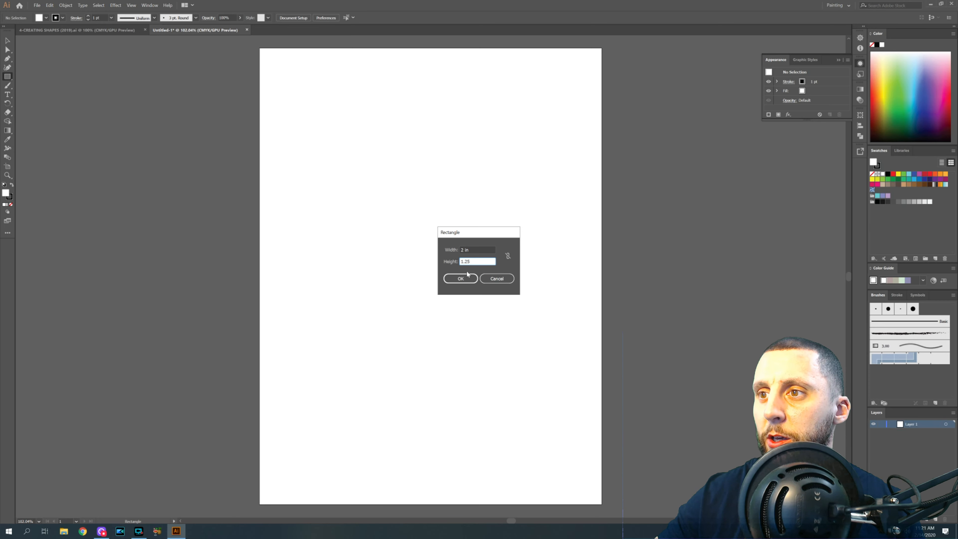
{"action": "left_click", "coordinate": [467, 277]}
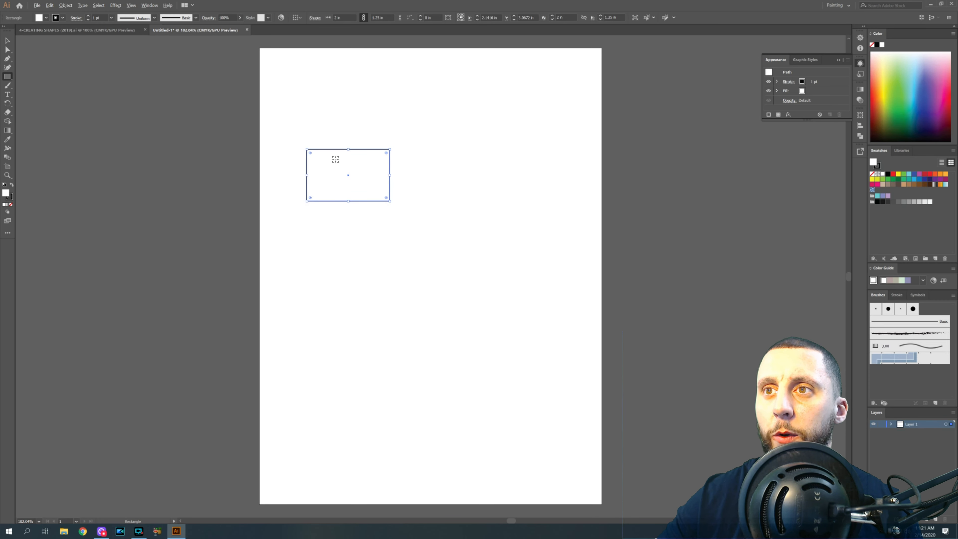
- Round the rectangle's corners using its live corner widget
{"action": "scroll", "coordinate": [336, 159], "scroll_direction": "up", "scroll_amount": 2}
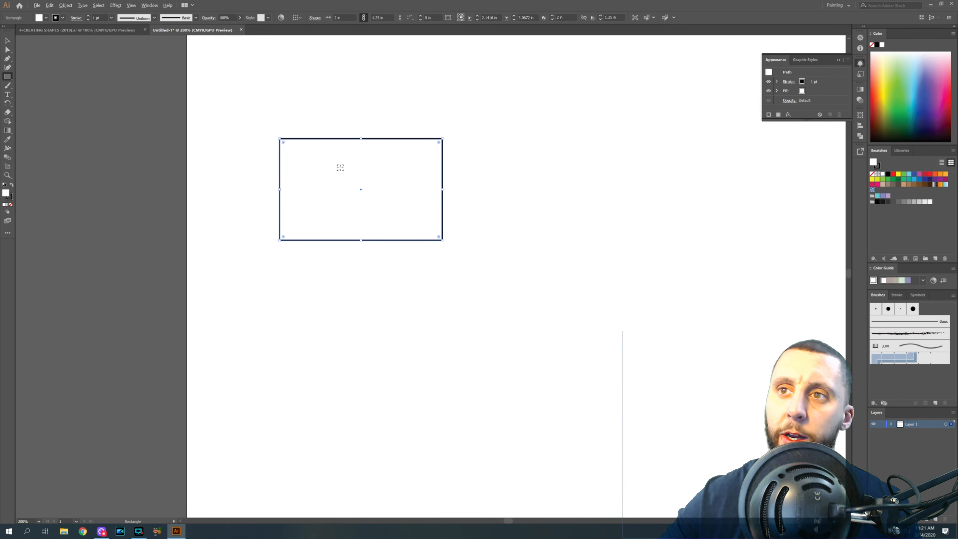
{"action": "scroll", "coordinate": [338, 162], "scroll_direction": "up", "scroll_amount": 1}
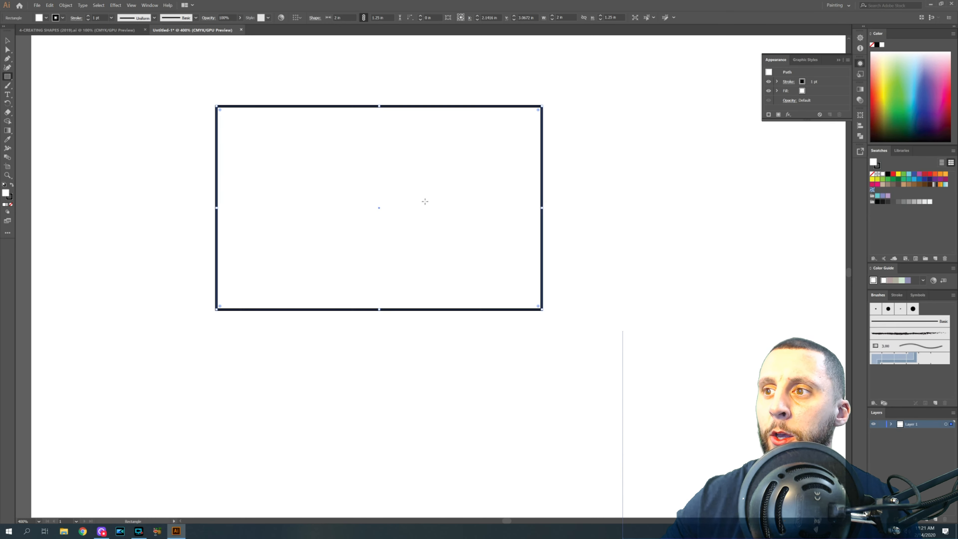
{"action": "scroll", "coordinate": [340, 169], "scroll_direction": "up", "scroll_amount": 1}
{"action": "left_click_drag", "start_coordinate": [537, 306], "coordinate": [519, 284]}
{"action": "key", "text": "ctrl+z"}
{"action": "mouse_move", "coordinate": [538, 306]}
{"action": "left_mouse_down"}
{"action": "mouse_move", "coordinate": [527, 298]}
{"action": "mouse_move", "coordinate": [537, 305]}
{"action": "left_mouse_up"}
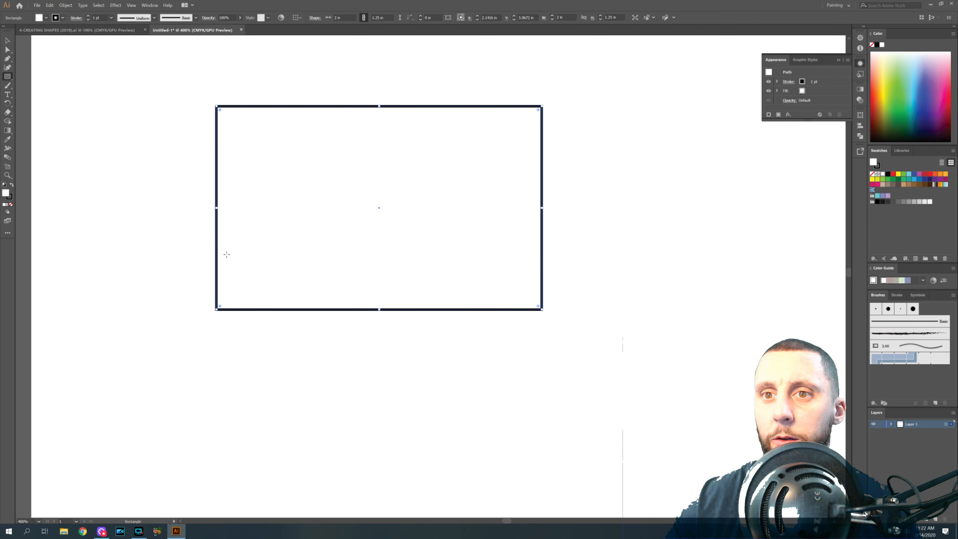
{"action": "left_click_drag", "start_coordinate": [220, 304], "coordinate": [262, 275]}
{"action": "left_click", "coordinate": [378, 350]}
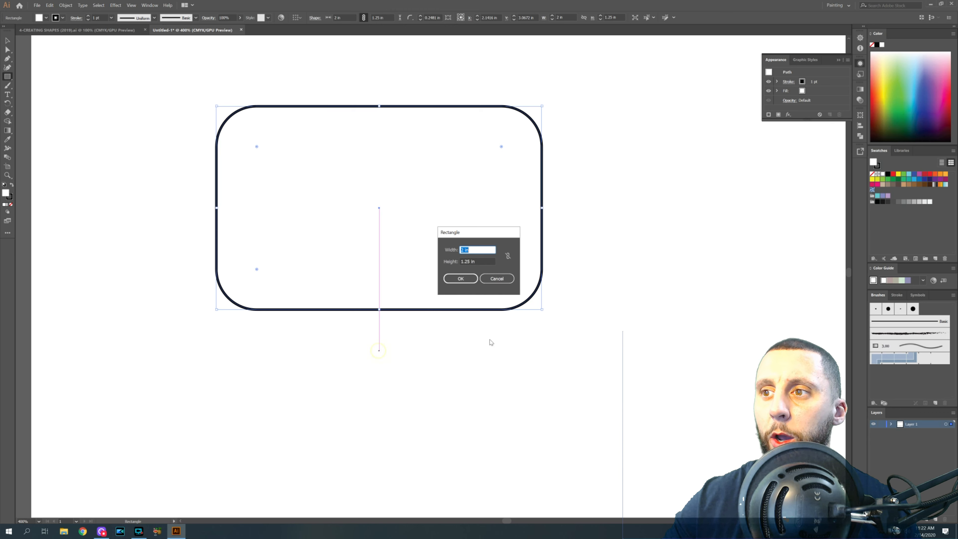
{"action": "left_click", "coordinate": [488, 278]}
- Paste a duplicate of the rounded rectangle
{"action": "left_click", "coordinate": [8, 40]}
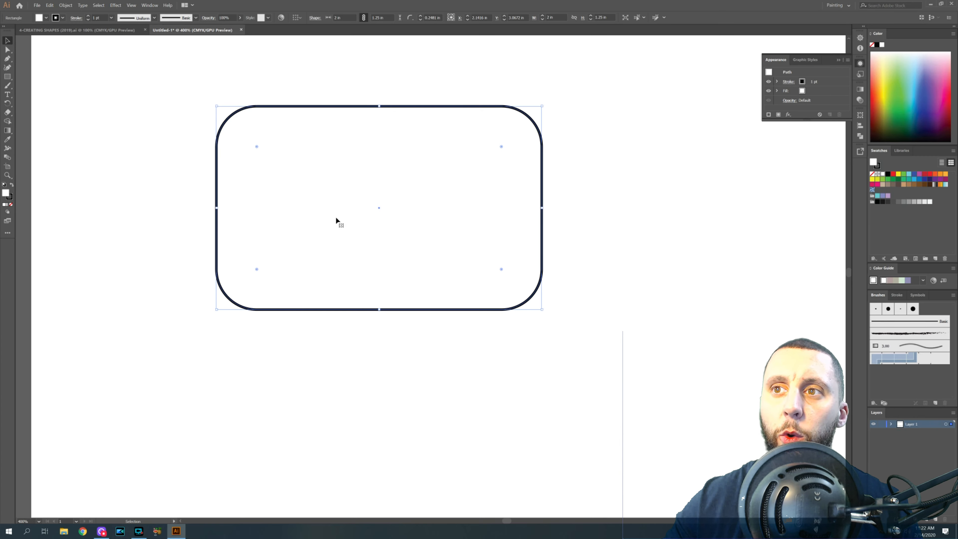
{"action": "key", "text": "a"}
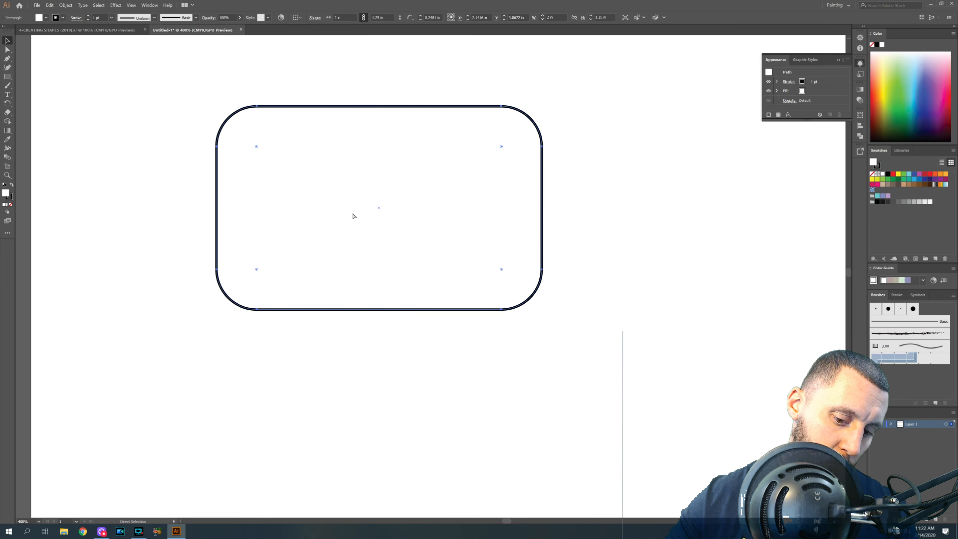
{"action": "key", "text": "ctrl+v"}
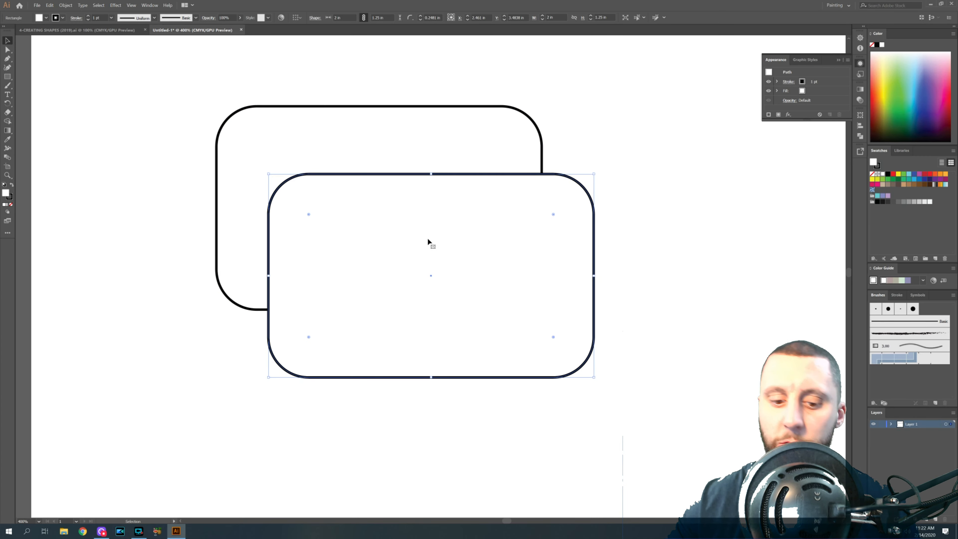
- Arrange the two rounded rectangles one above the other near the page's upper-left corner
{"action": "scroll", "coordinate": [406, 235], "scroll_direction": "down", "scroll_amount": 3}
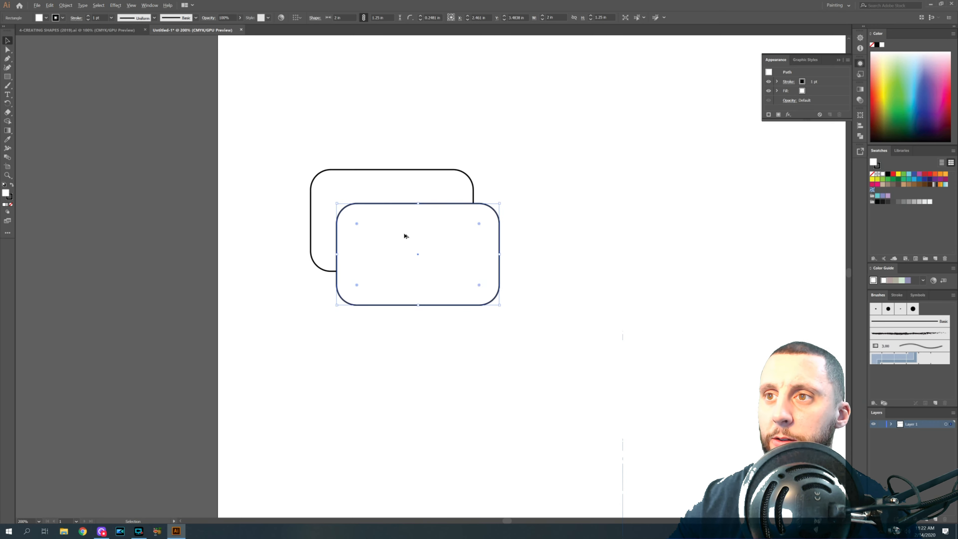
{"action": "left_click_drag", "start_coordinate": [412, 246], "coordinate": [334, 98]}
{"action": "left_click_drag", "start_coordinate": [386, 226], "coordinate": [336, 194]}
{"action": "left_click", "coordinate": [372, 260]}
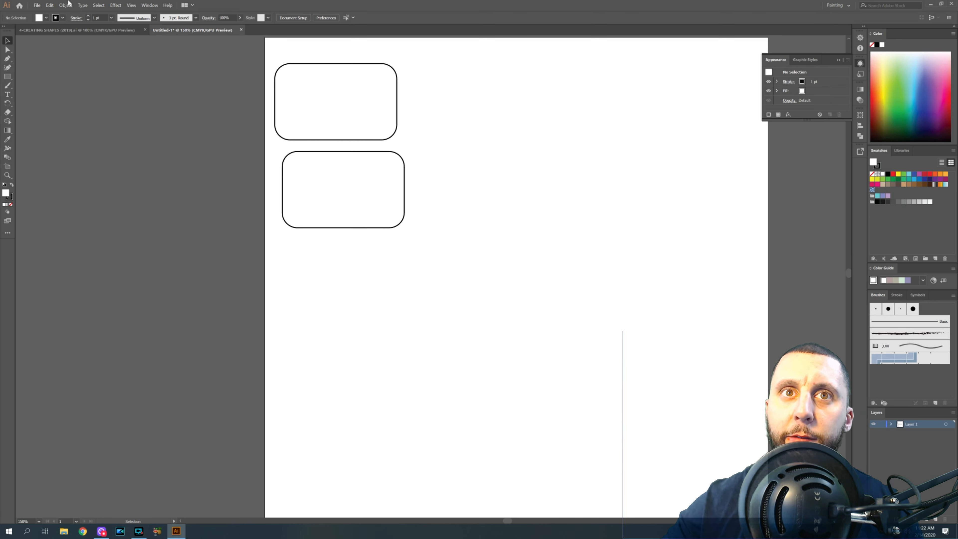
- Create a rectangle 3.5 in wide by 2.5 in tall on the page
{"action": "left_click", "coordinate": [7, 76]}
{"action": "left_click", "coordinate": [463, 156]}
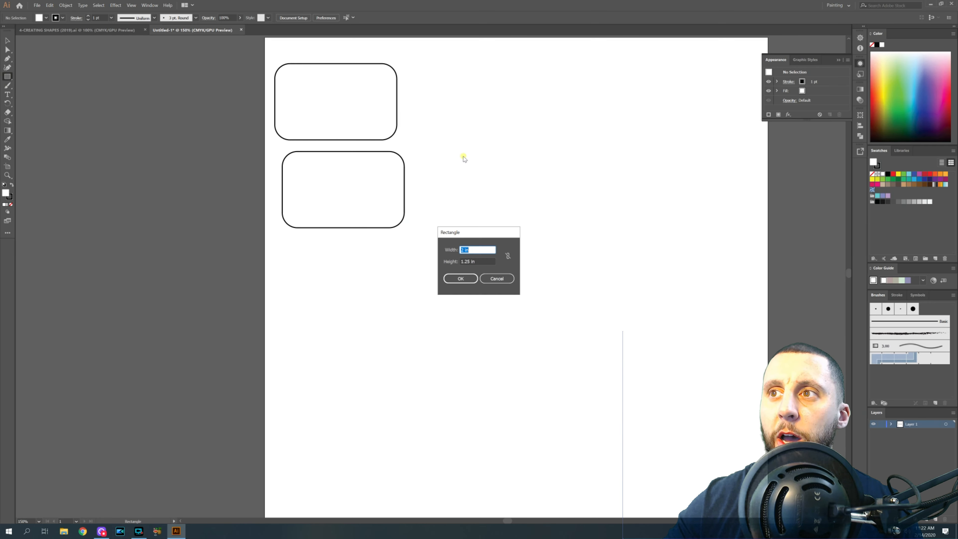
{"action": "type", "text": "3."}
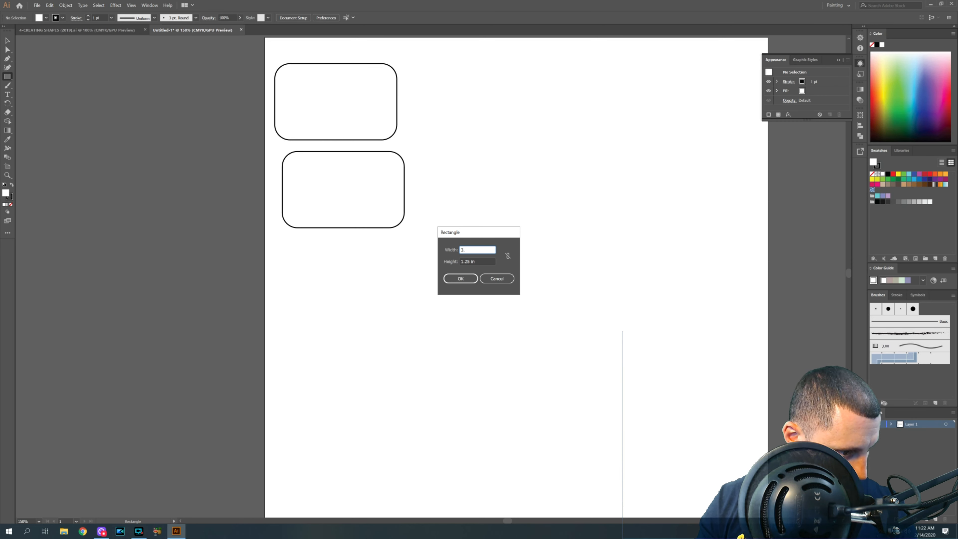
{"action": "type", "text": "5"}
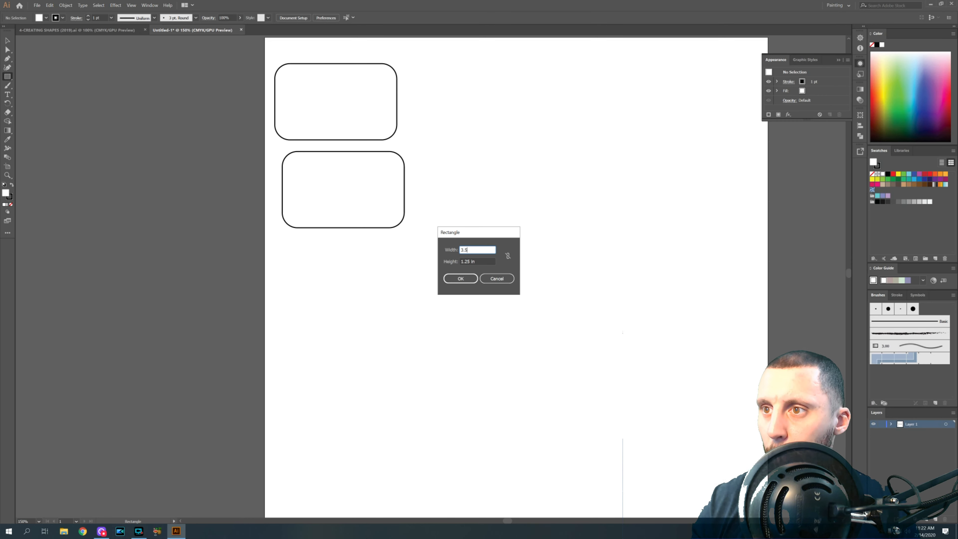
{"action": "key", "text": "Tab"}
{"action": "type", "text": "2."}
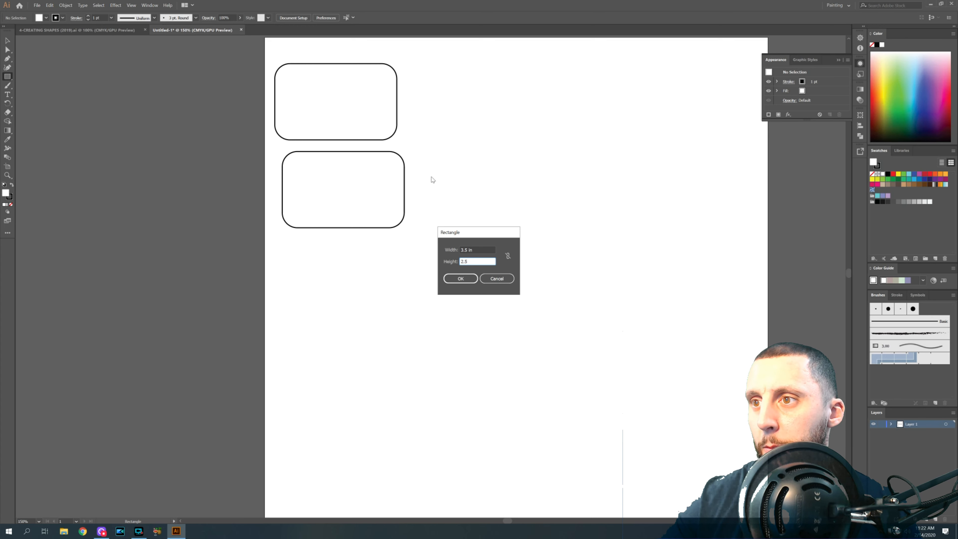
{"action": "left_click", "coordinate": [464, 277]}
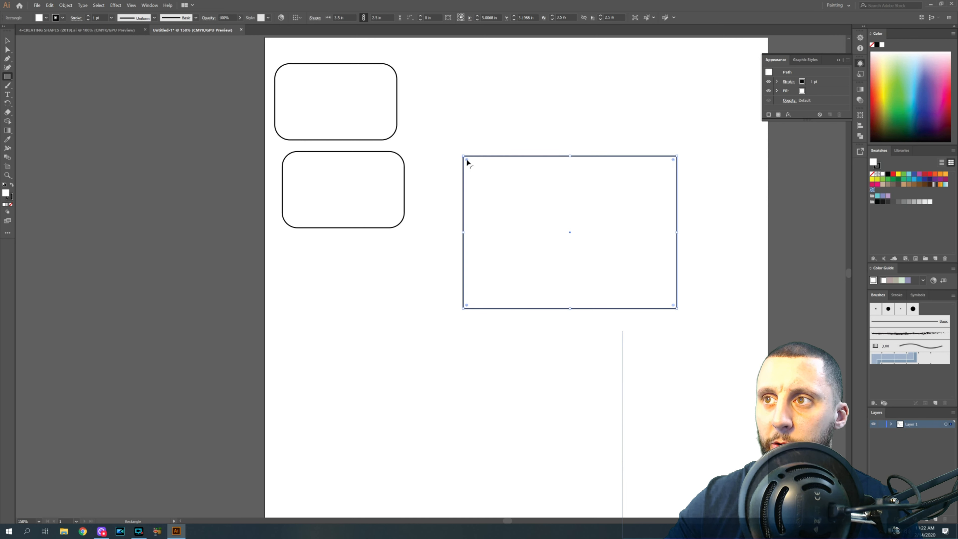
- Round the new rectangle's corners and fill it with a dark green swatch
{"action": "left_click_drag", "start_coordinate": [466, 159], "coordinate": [478, 170]}
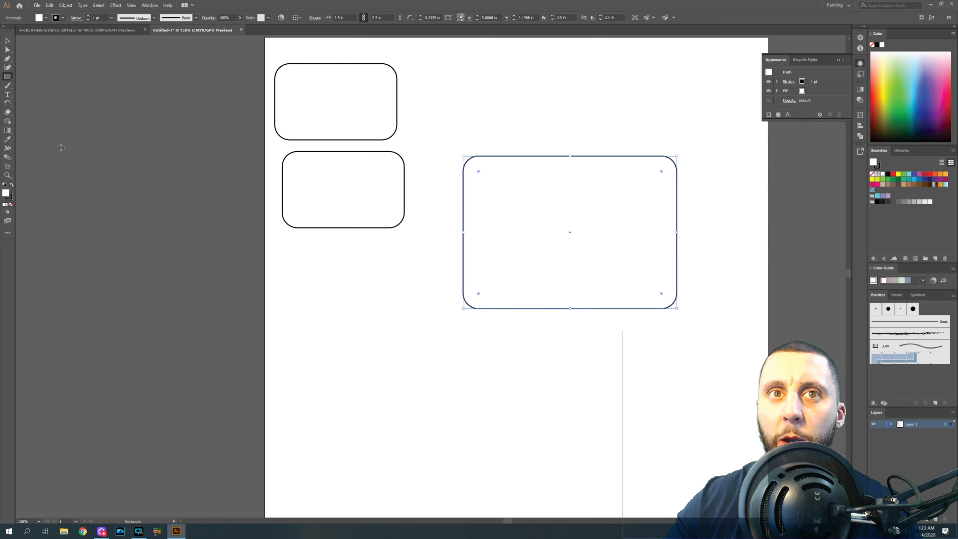
{"action": "left_click", "coordinate": [39, 18]}
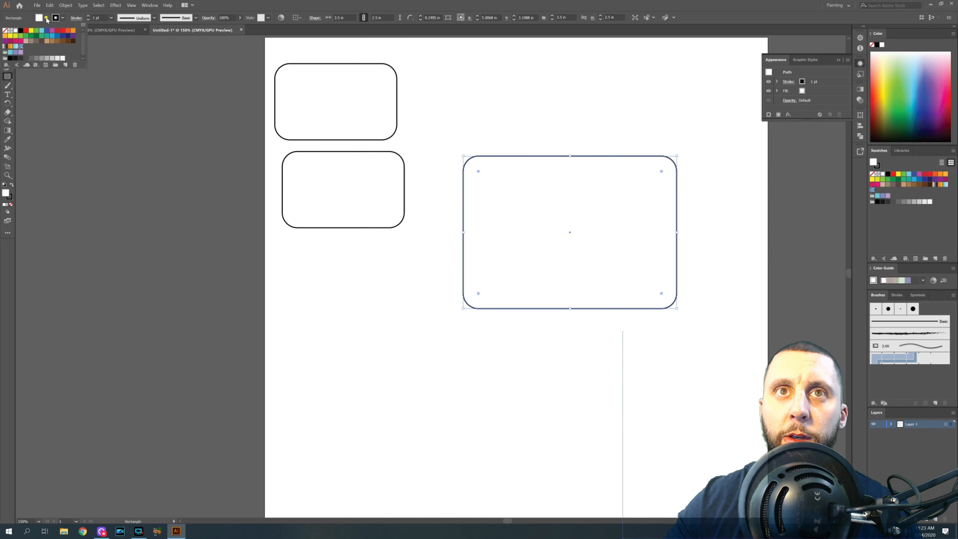
{"action": "left_click", "coordinate": [31, 36]}
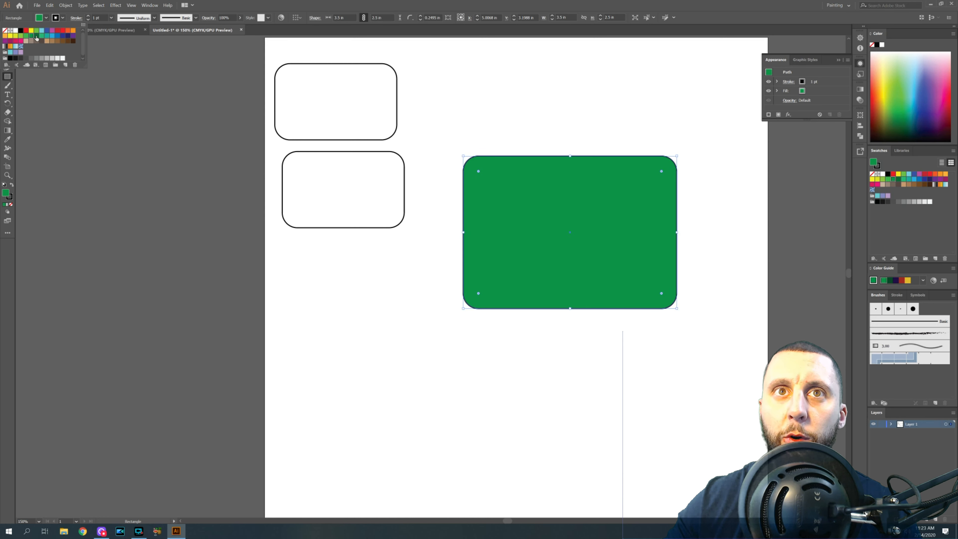
{"action": "left_click", "coordinate": [37, 37]}
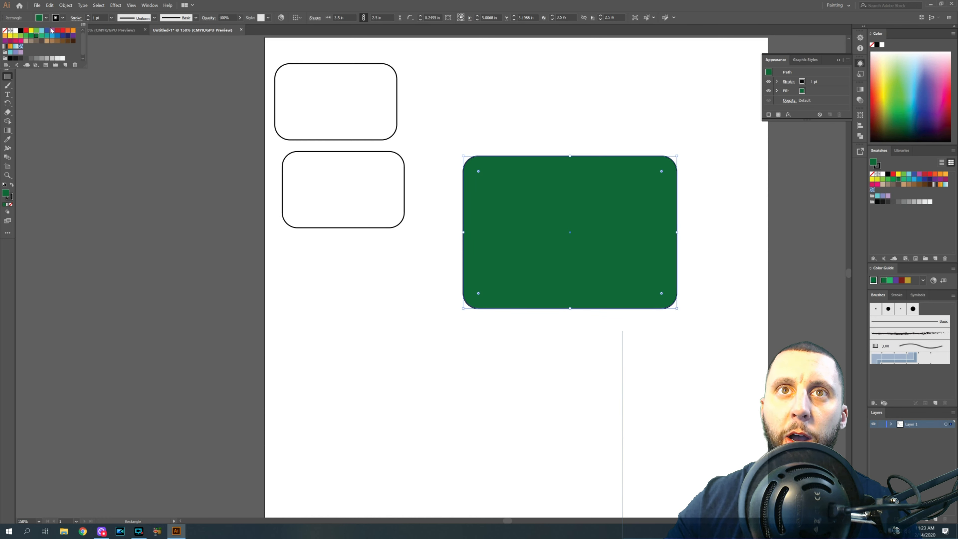
- Give the green rectangle a white stroke of 1.5 pt, then deselect it
{"action": "left_click", "coordinate": [61, 19]}
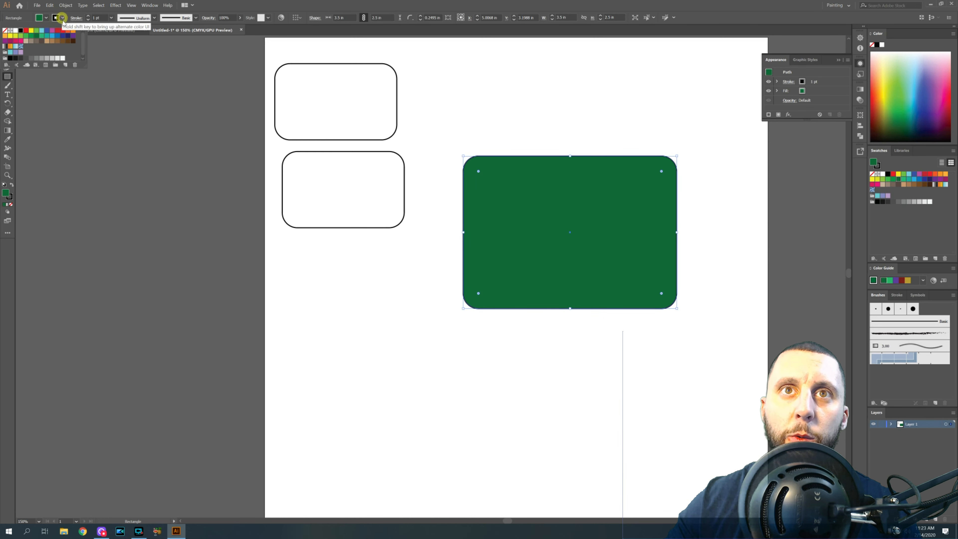
{"action": "left_click", "coordinate": [17, 31]}
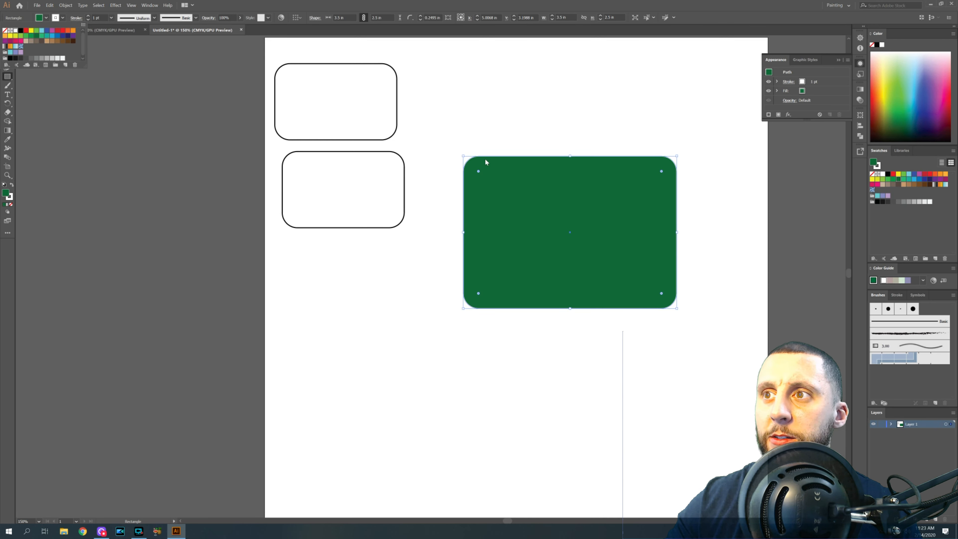
{"action": "left_click", "coordinate": [101, 17]}
{"action": "type", "text": "1.5"}
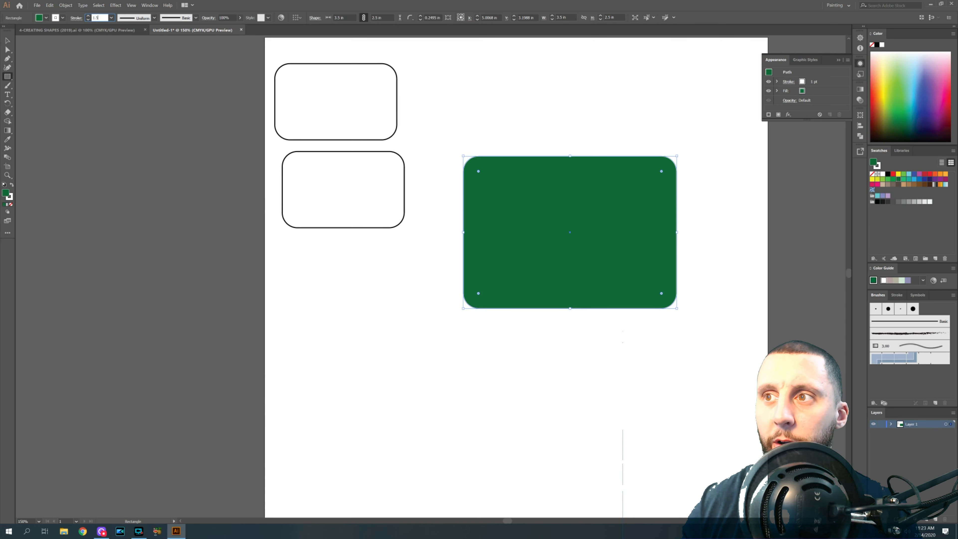
{"action": "key", "text": "Return"}
{"action": "left_click", "coordinate": [8, 40]}
{"action": "left_click", "coordinate": [442, 103]}
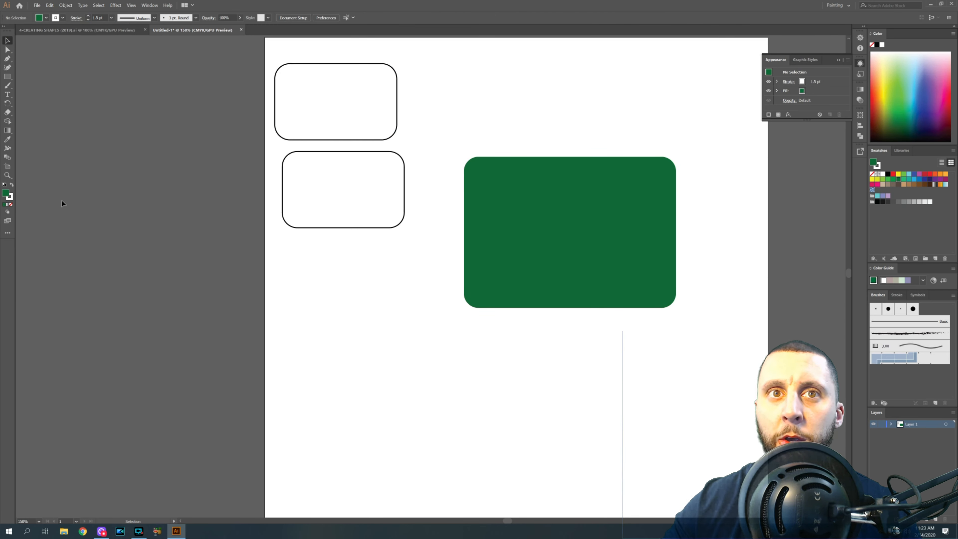
- Move the green panel left and raise its stroke weight to 2.5 pt
{"action": "left_click_drag", "start_coordinate": [501, 204], "coordinate": [437, 211]}
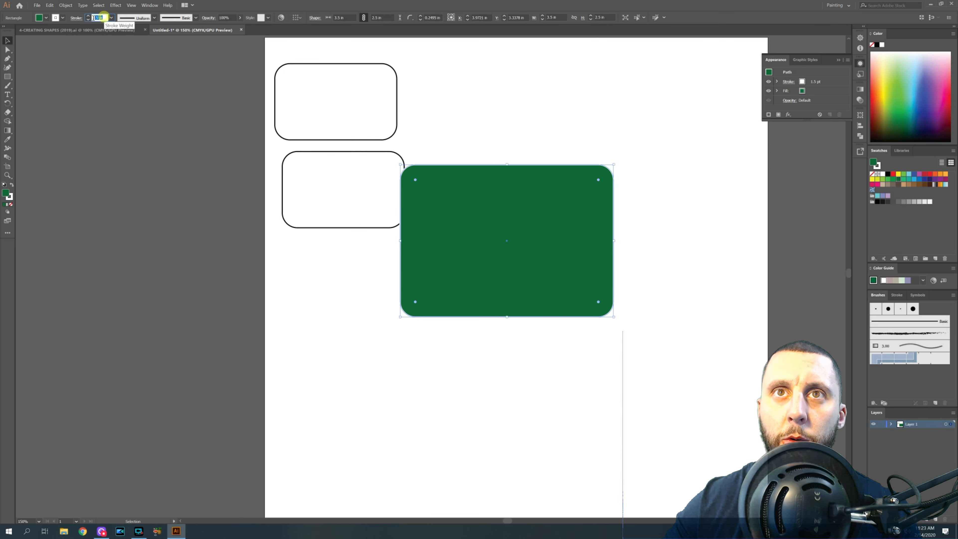
{"action": "left_click", "coordinate": [88, 17]}
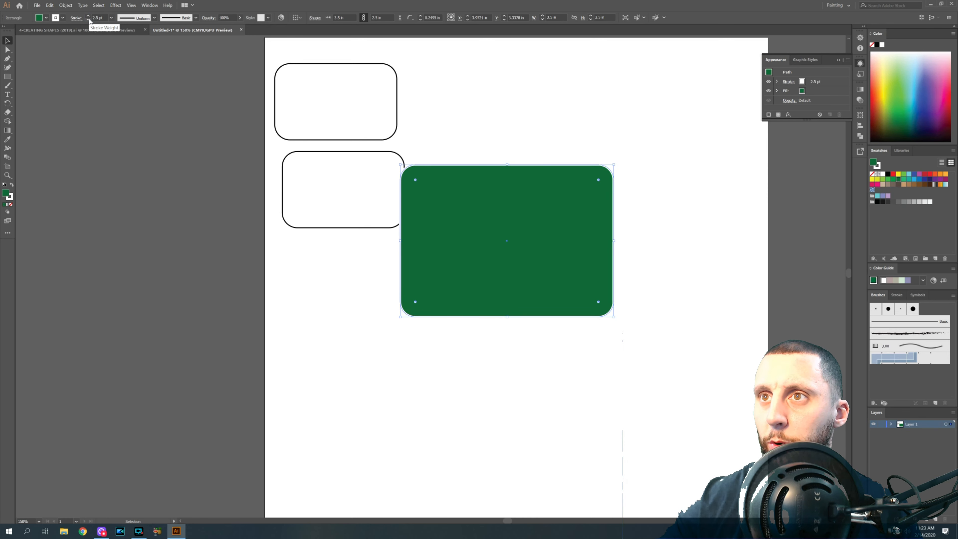
- Reposition the upper rounded rectangle, then set both white rounded rectangles' stroke weight to 1.5 pt
{"action": "left_click", "coordinate": [446, 96]}
{"action": "left_click_drag", "start_coordinate": [374, 90], "coordinate": [342, 151]}
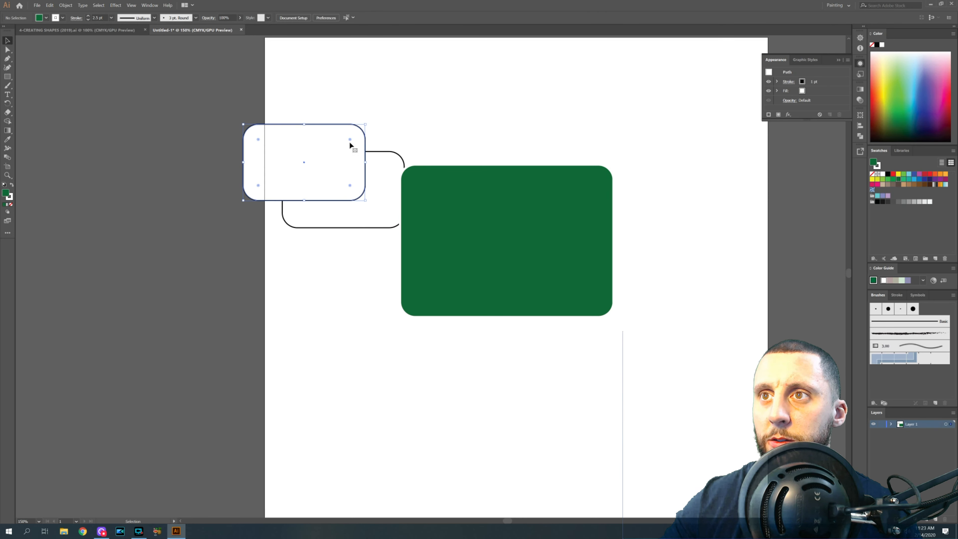
{"action": "left_click_drag", "start_coordinate": [383, 126], "coordinate": [353, 161]}
{"action": "left_click", "coordinate": [106, 18]}
{"action": "type", "text": "1.5"}
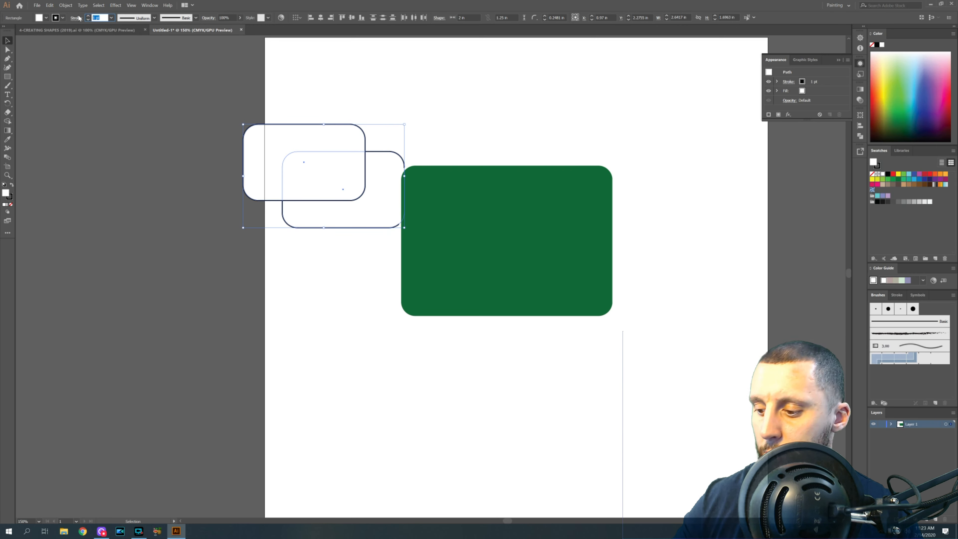
{"action": "key", "text": "Return"}
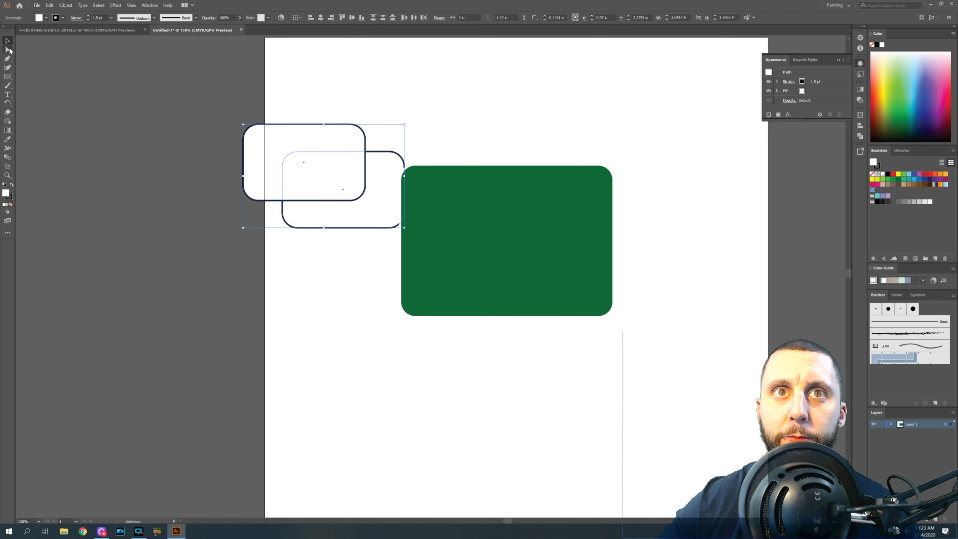
- Create a rectangle 6 in wide by 3 in tall near the bottom of the page
{"action": "left_click", "coordinate": [388, 94]}
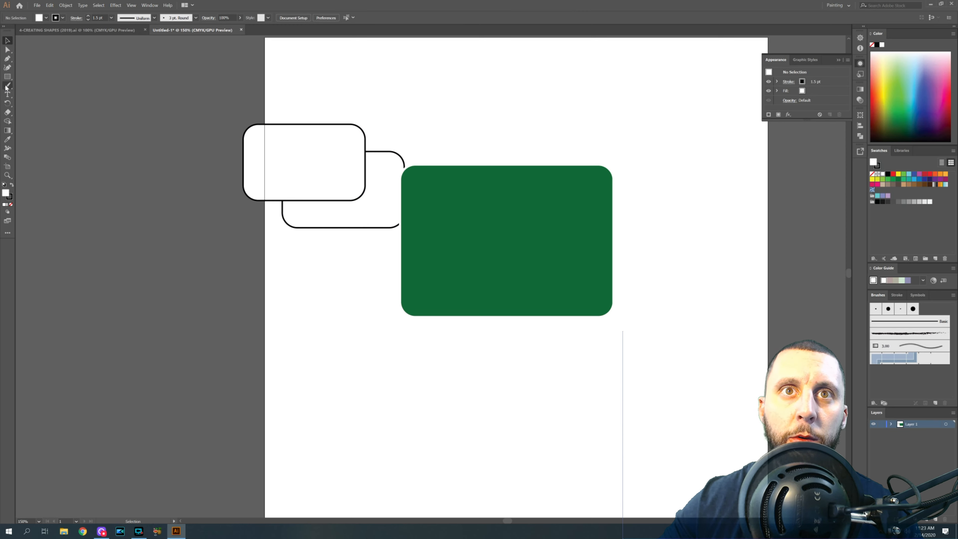
{"action": "left_click", "coordinate": [415, 456]}
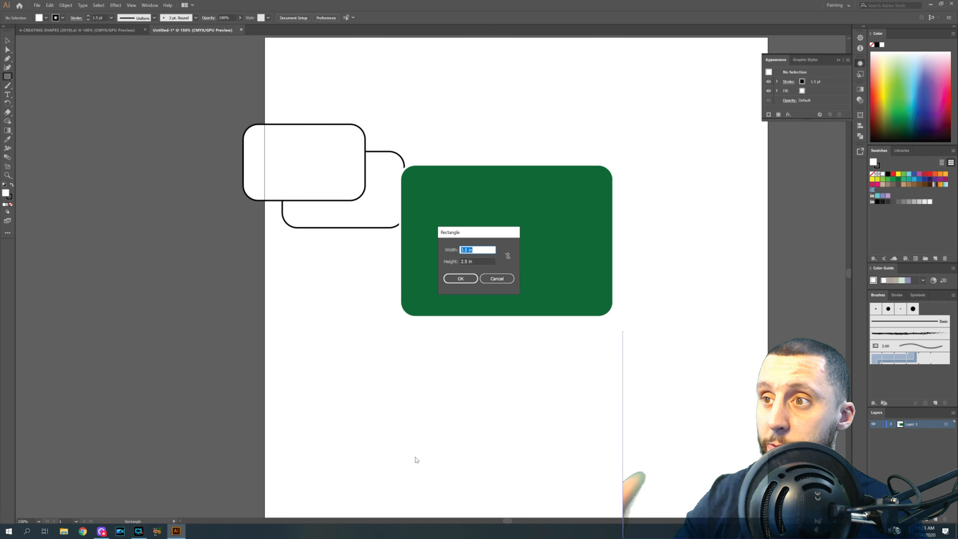
{"action": "type", "text": "6"}
{"action": "key", "text": "Tab"}
{"action": "type", "text": "6"}
{"action": "key", "text": "Return"}
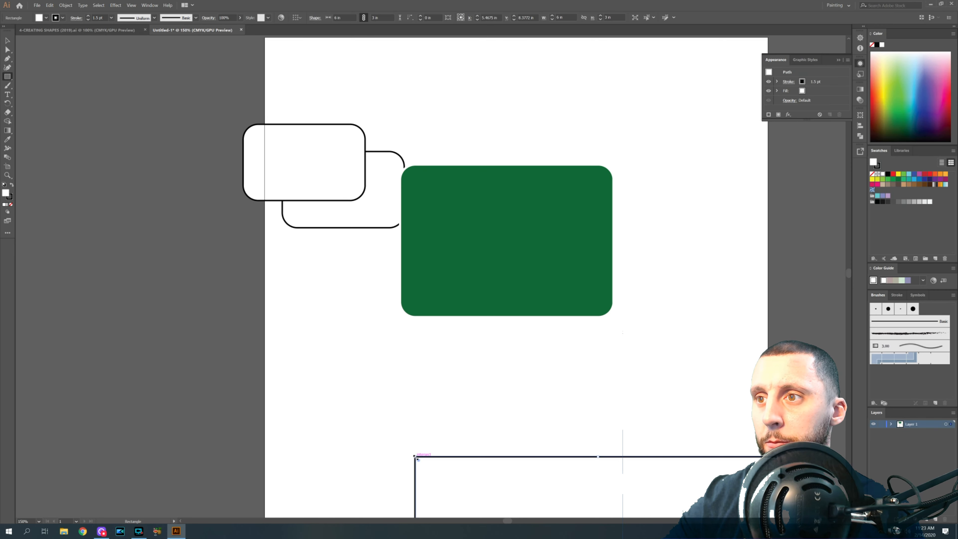
- Move the large rectangle up and fill it with a dark brown CMYK color, cyan 68 and black 60
{"action": "key", "text": "v"}
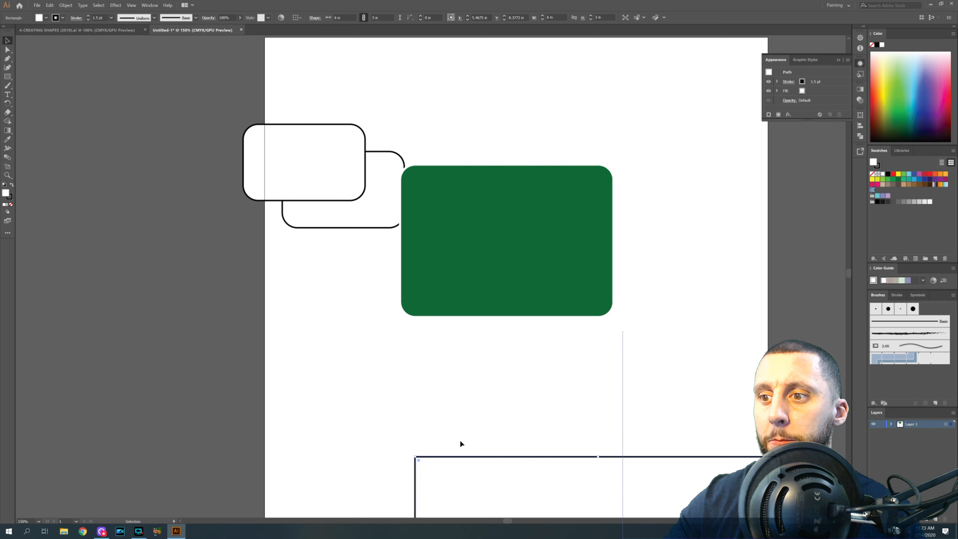
{"action": "left_click_drag", "start_coordinate": [469, 456], "coordinate": [370, 334]}
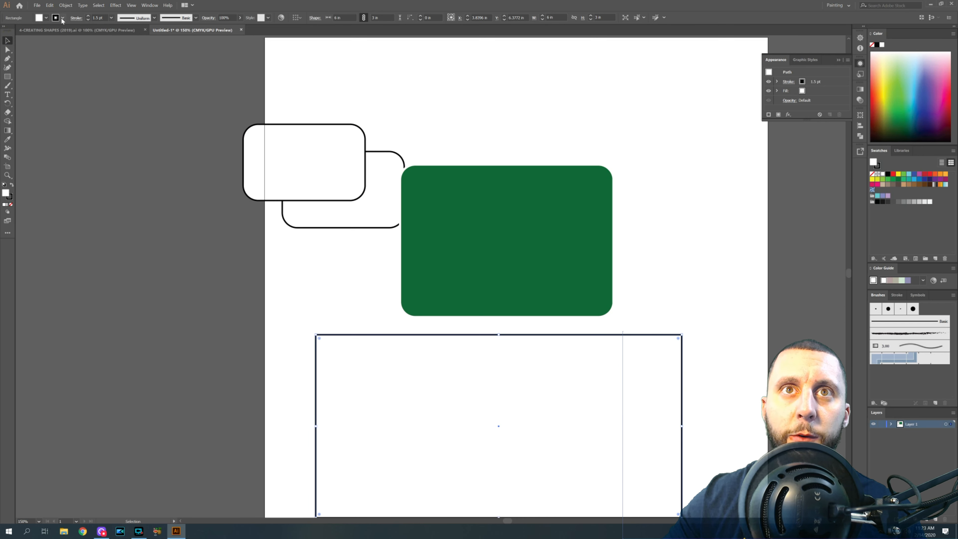
{"action": "left_click", "coordinate": [47, 17], "text": "shift"}
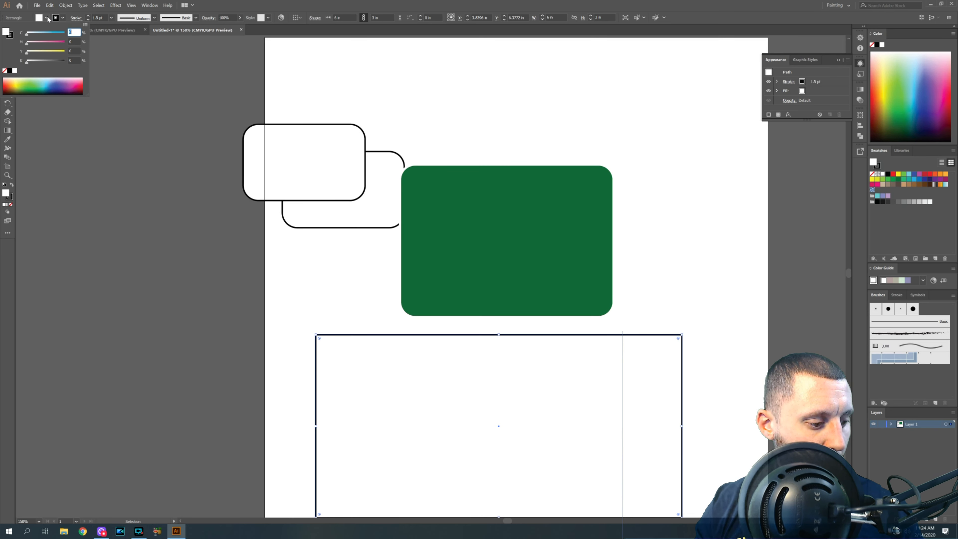
{"action": "type", "text": "68"}
{"action": "key", "text": "Tab"}
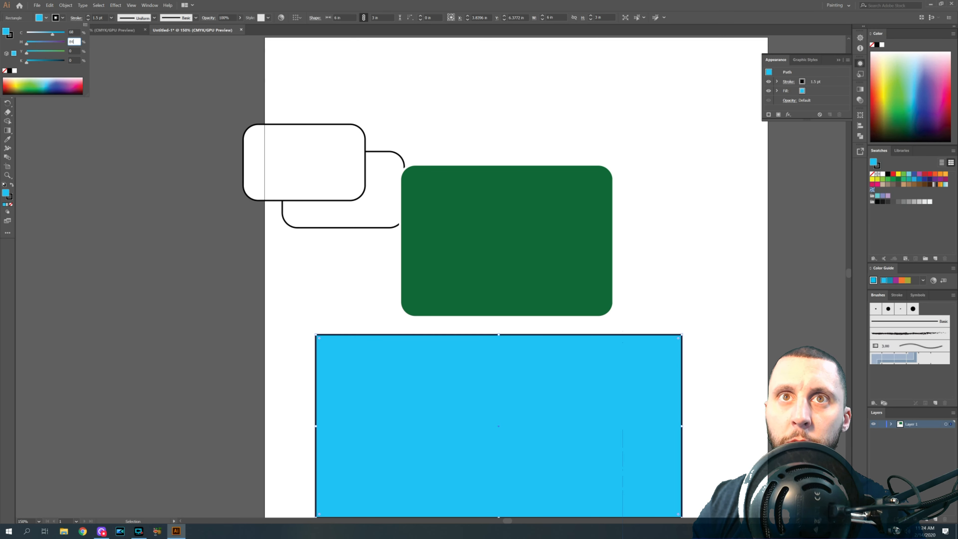
{"action": "key", "text": "Tab"}
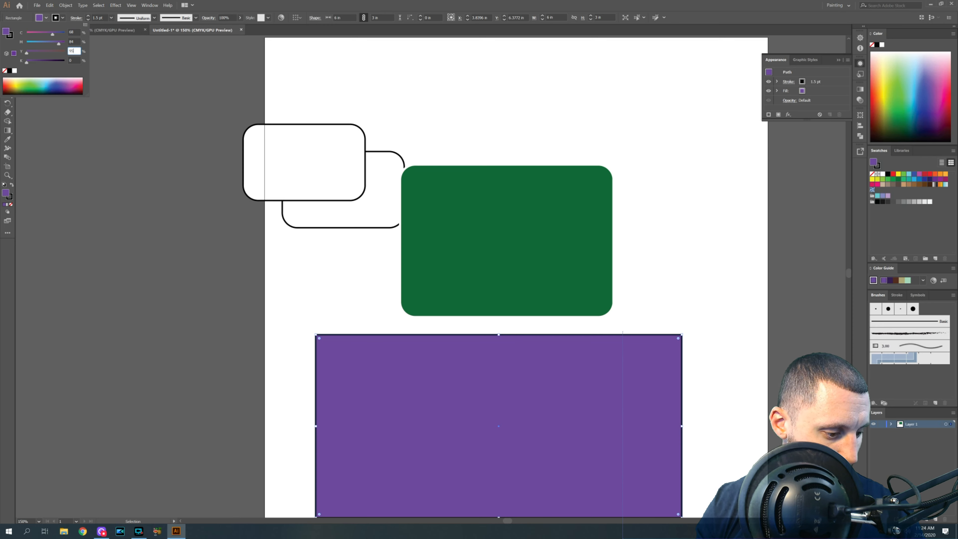
{"action": "key", "text": "Tab"}
{"action": "type", "text": "60"}
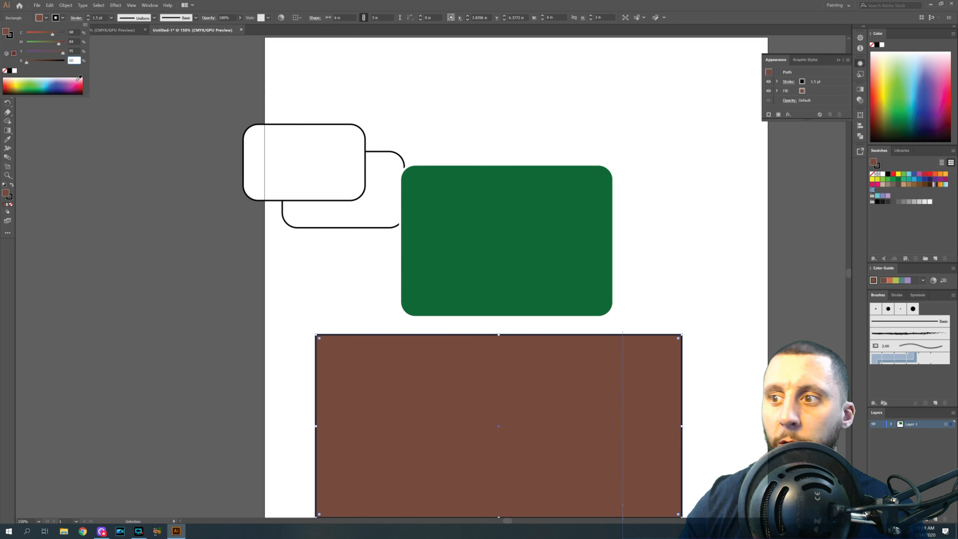
{"action": "key", "text": "Return"}
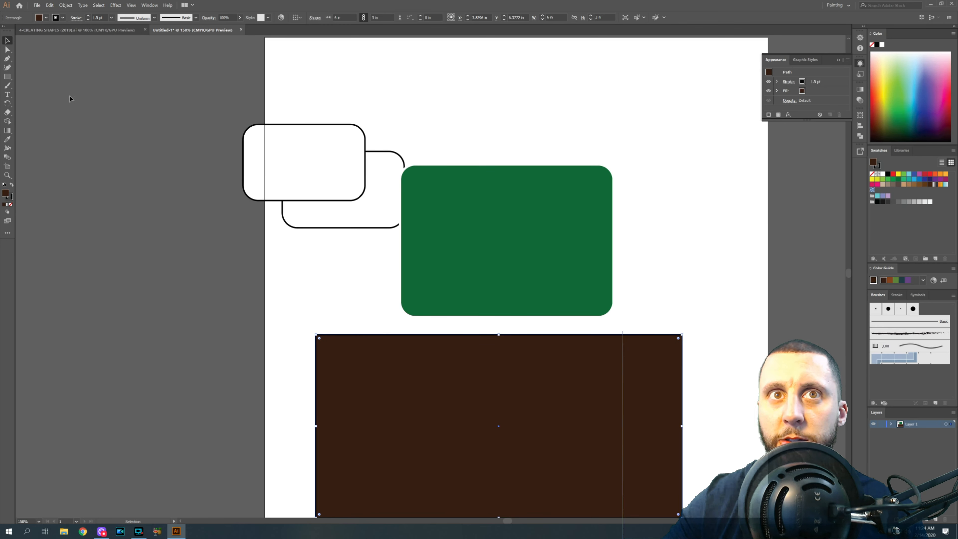
- Move the brown rectangle to the top of the page and bring the upper rounded rectangle to the front
{"action": "left_click_drag", "start_coordinate": [451, 381], "coordinate": [458, 119]}
{"action": "left_click", "coordinate": [295, 155]}
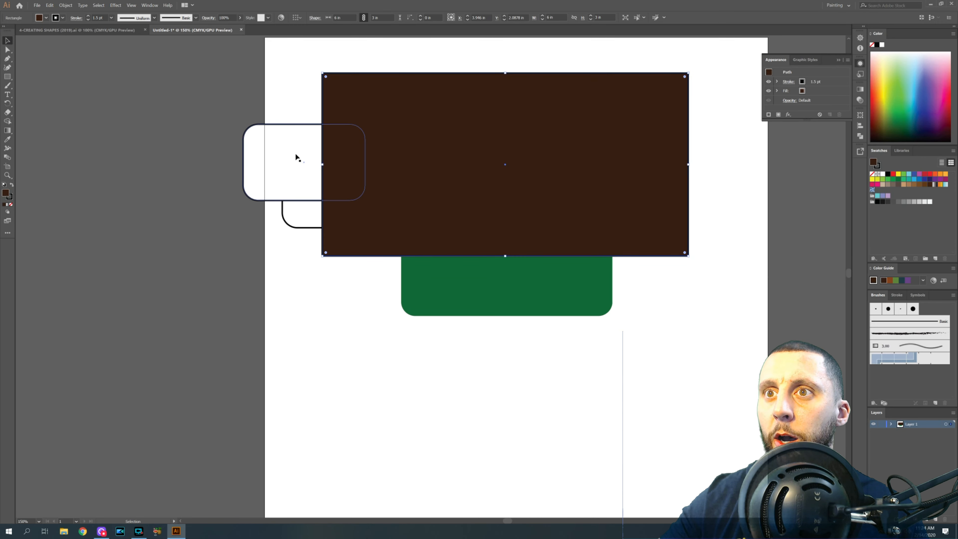
{"action": "right_click", "coordinate": [296, 150]}
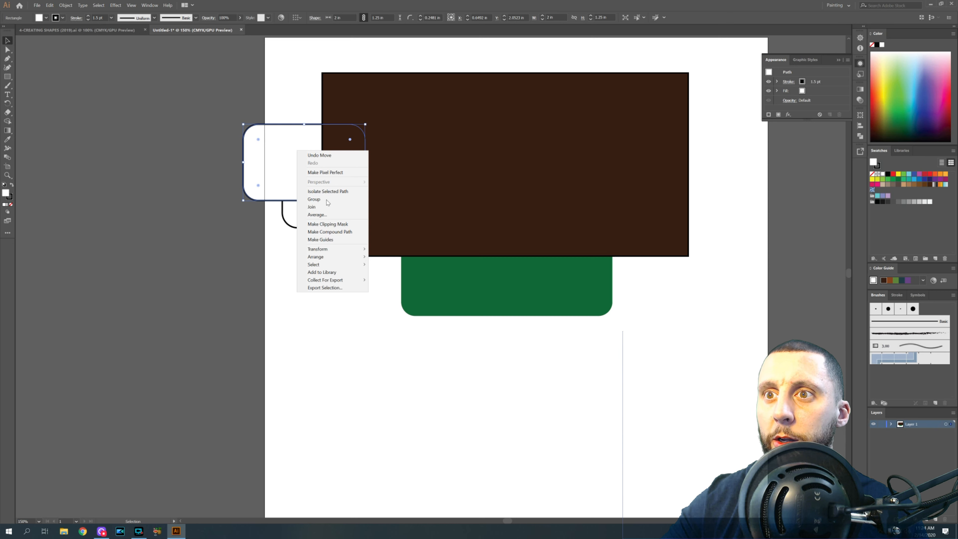
{"action": "mouse_move", "coordinate": [345, 257]}
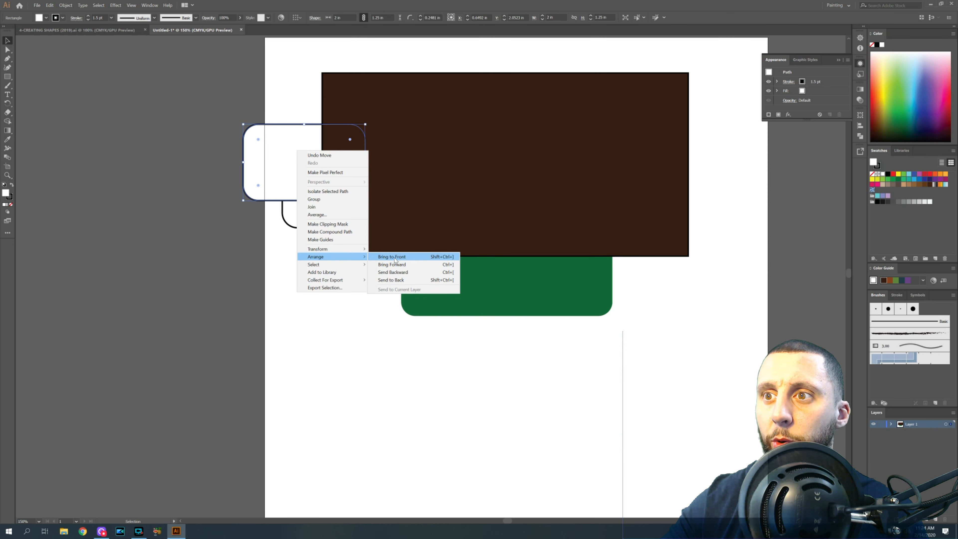
{"action": "left_click", "coordinate": [392, 257]}
- Send the brown rectangle to the back of the stacking order
{"action": "left_click", "coordinate": [305, 223]}
{"action": "right_click", "coordinate": [302, 212]}
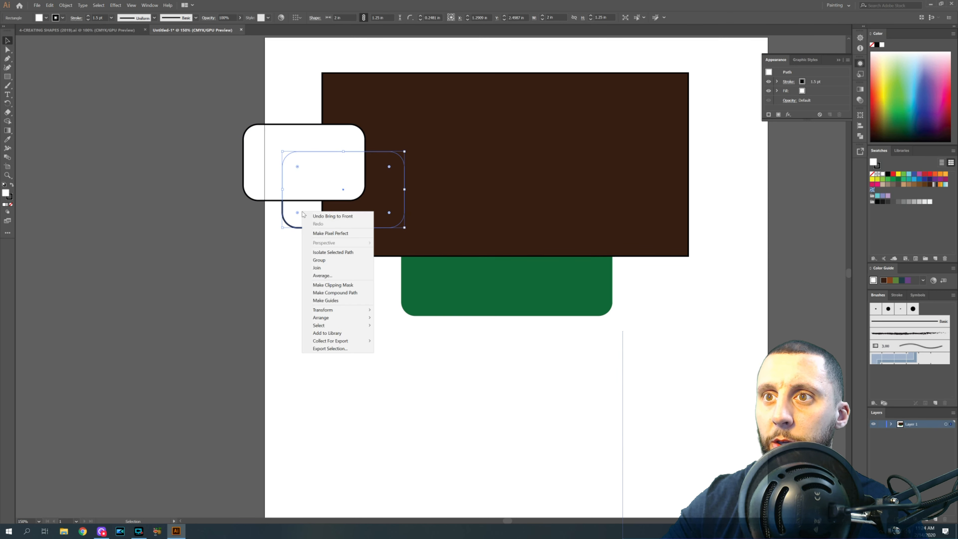
{"action": "left_click", "coordinate": [470, 167]}
{"action": "right_click", "coordinate": [472, 153]}
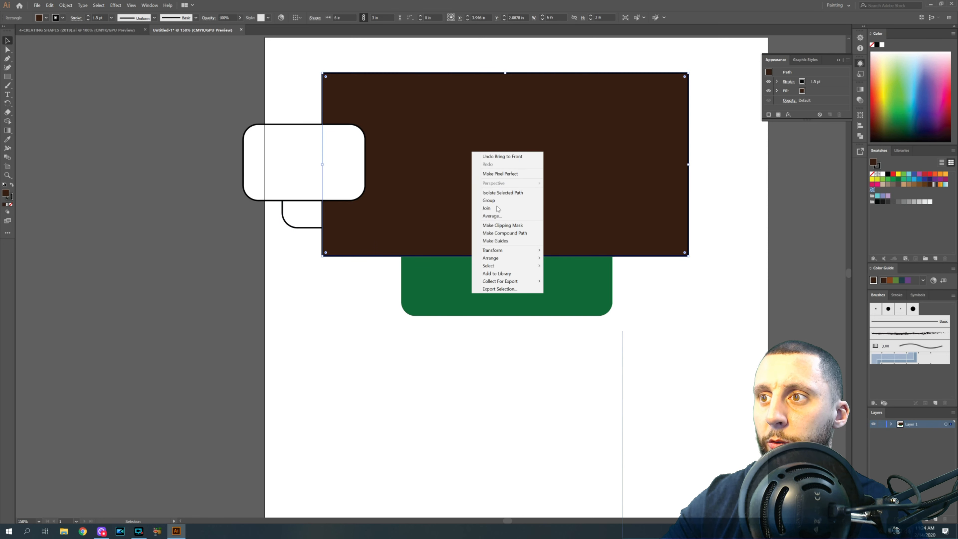
{"action": "left_click", "coordinate": [508, 258]}
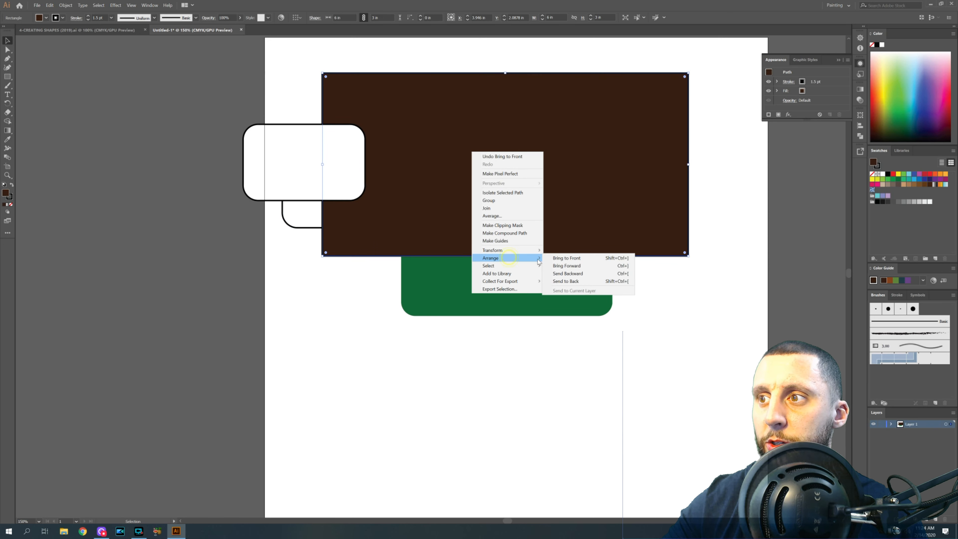
{"action": "left_click", "coordinate": [568, 281]}
- Arrange the green panel and both white rounded rectangles inside the brown backdrop
{"action": "left_click_drag", "start_coordinate": [486, 217], "coordinate": [423, 140]}
{"action": "left_click_drag", "start_coordinate": [305, 152], "coordinate": [658, 113]}
{"action": "left_click_drag", "start_coordinate": [312, 179], "coordinate": [593, 198]}
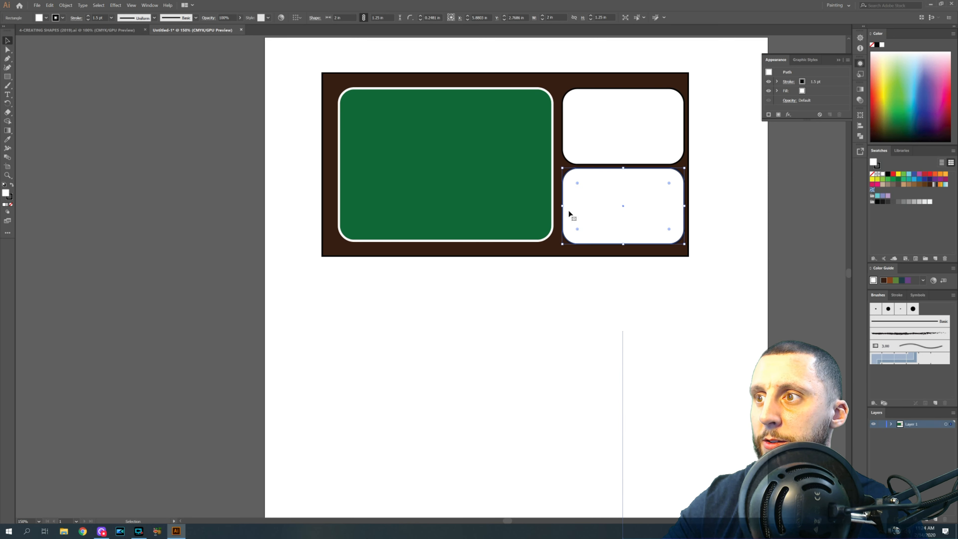
- Nudge the green panel and the lower white rounded rectangle slightly left to even the spacing inside the backdrop
{"action": "left_click", "coordinate": [434, 166]}
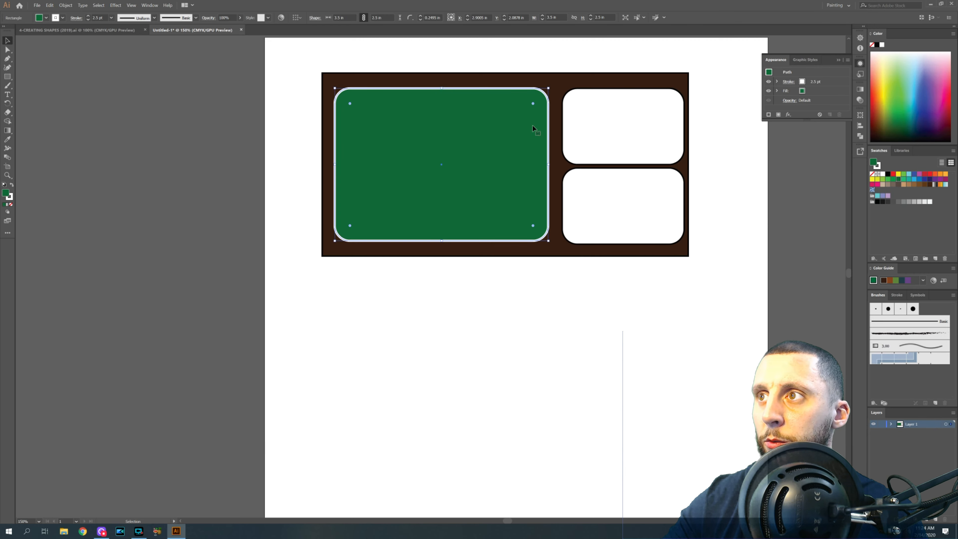
{"action": "left_click_drag", "start_coordinate": [614, 128], "coordinate": [611, 127]}
{"action": "left_click_drag", "start_coordinate": [619, 185], "coordinate": [616, 183]}
{"action": "left_click", "coordinate": [628, 290]}
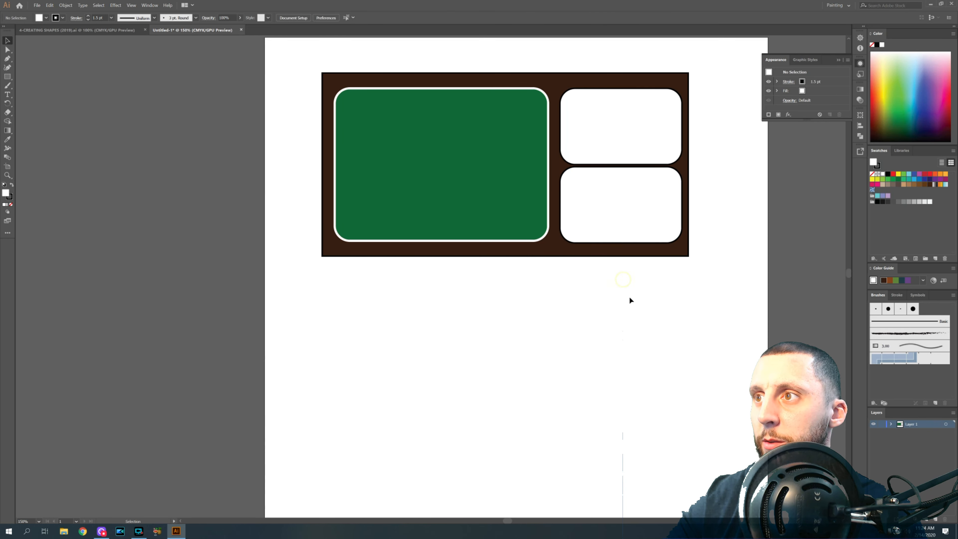
- Move the whole sign assembly up toward the top of the page
{"action": "left_click_drag", "start_coordinate": [301, 47], "coordinate": [302, 47]}
{"action": "left_click_drag", "start_coordinate": [403, 117], "coordinate": [395, 68]}
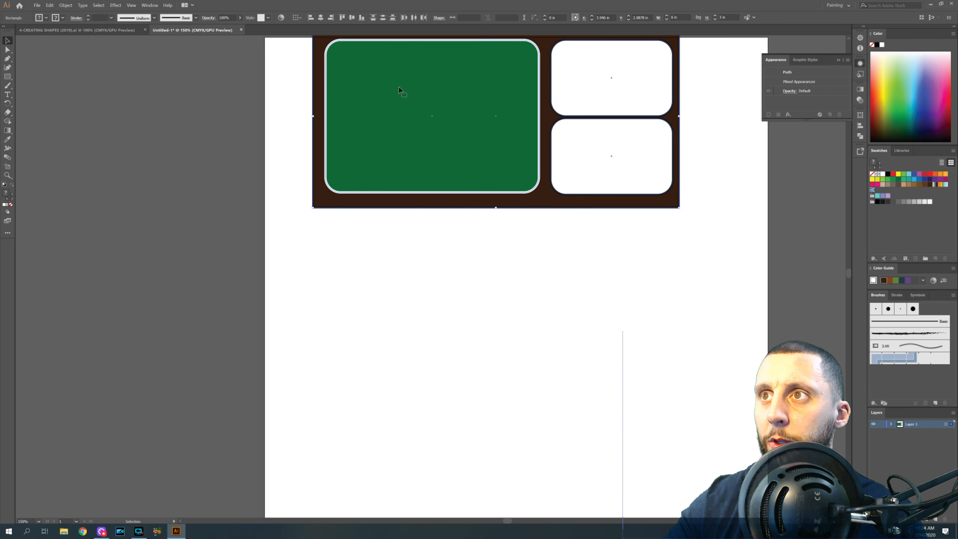
{"action": "left_click", "coordinate": [417, 237]}
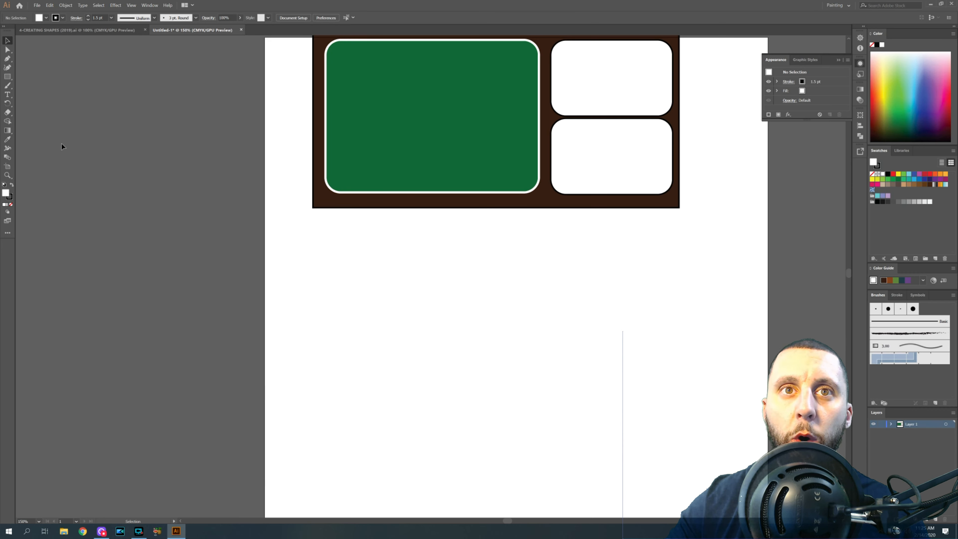
- Draw a rectangle 1 in wide and 0.25 in high below the sign
{"action": "left_click", "coordinate": [384, 336]}
{"action": "type", "text": "1"}
{"action": "key", "text": "Tab"}
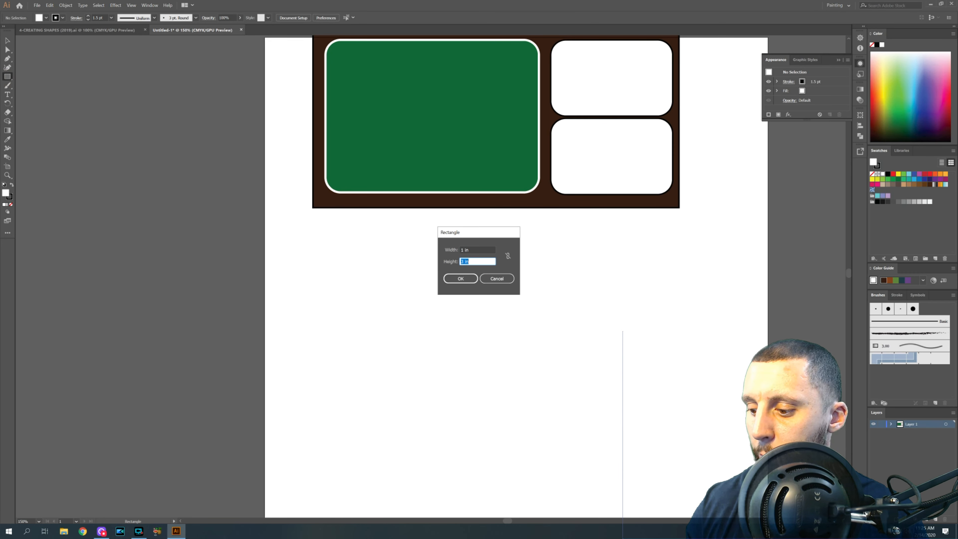
{"action": "left_click", "coordinate": [464, 278]}
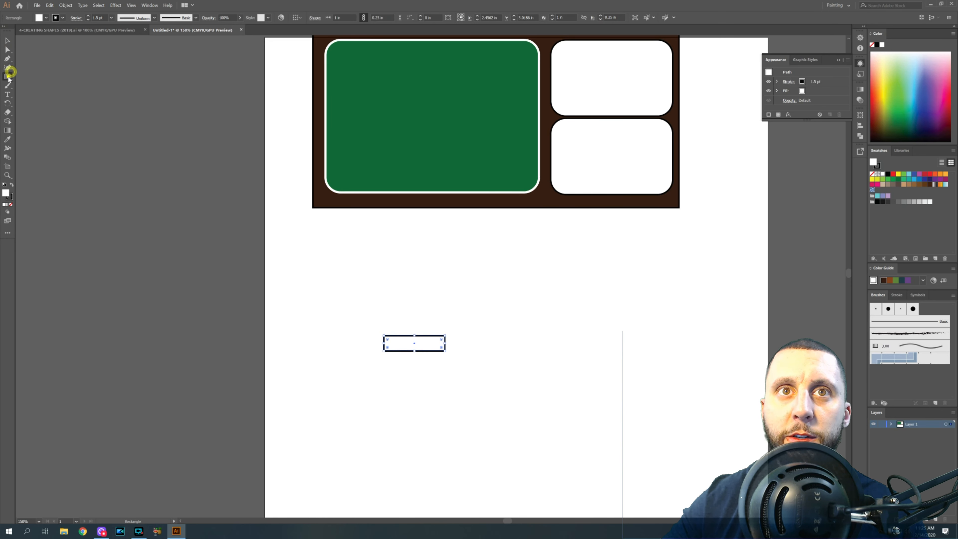
{"action": "left_click", "coordinate": [505, 365]}
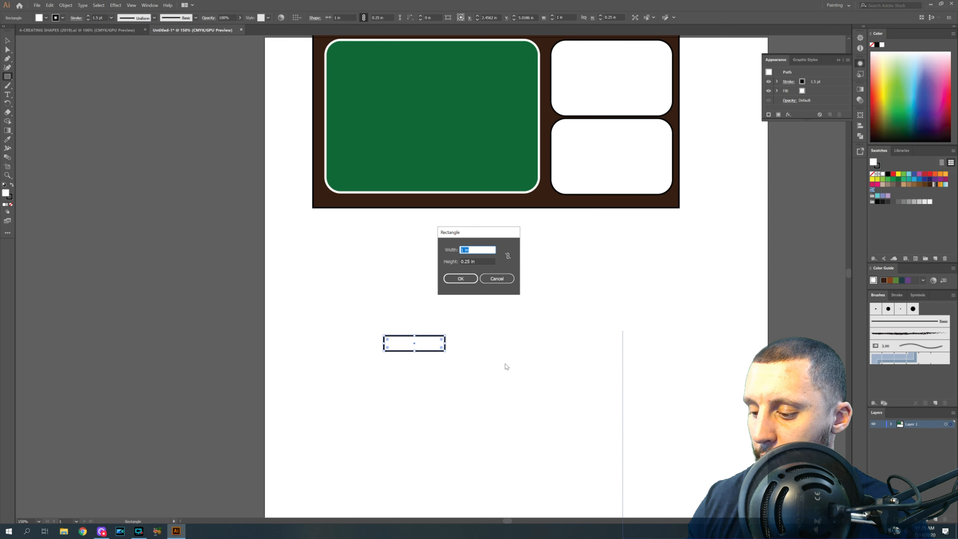
{"action": "key", "text": "Tab"}
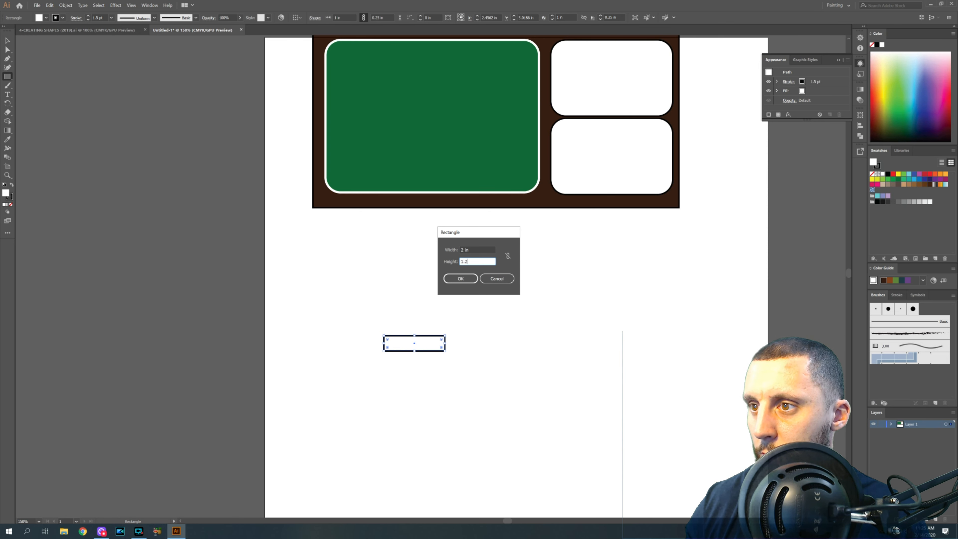
{"action": "type", "text": "1.25"}
{"action": "left_click", "coordinate": [454, 278]}
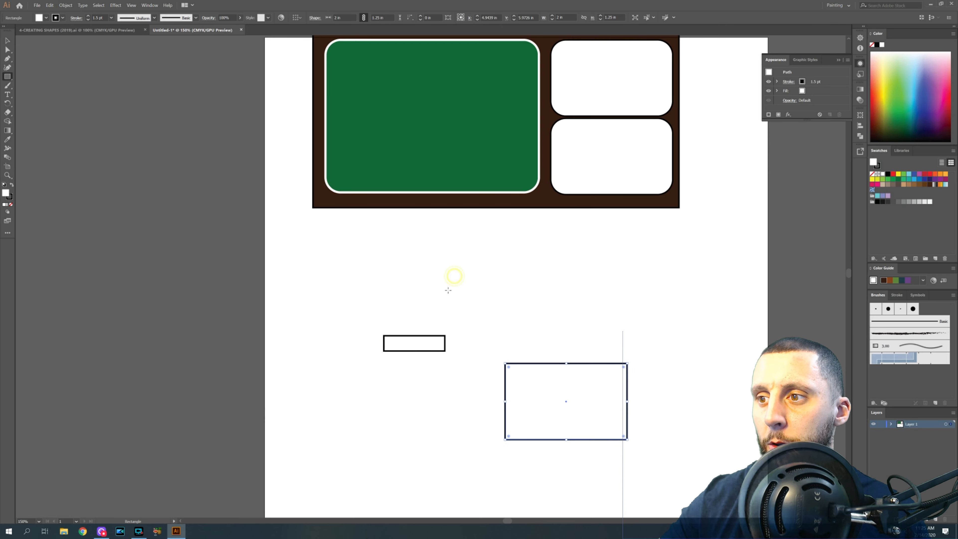
{"action": "key", "text": "Delete"}
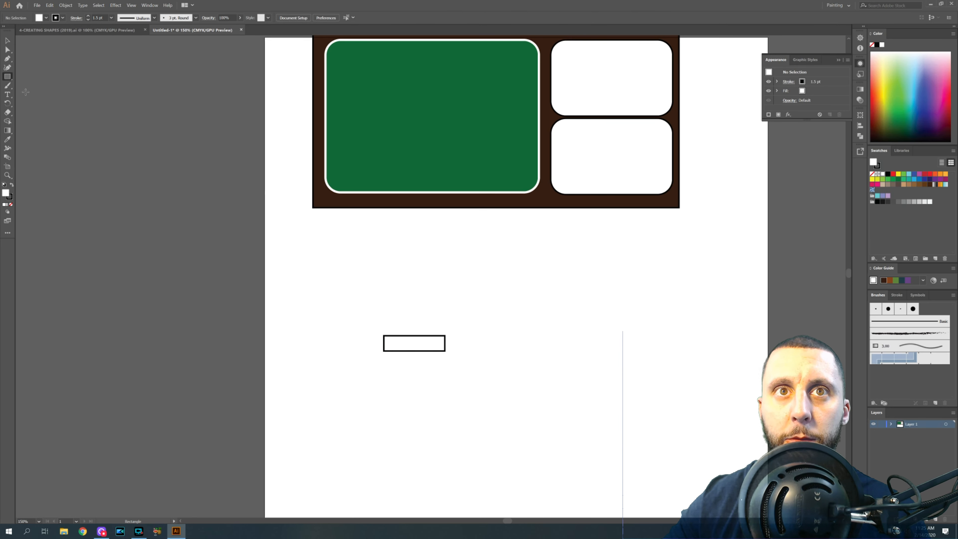
- Draw a 2 in by 0.125 in rectangle and move it up above the small rectangle
{"action": "left_click", "coordinate": [474, 321]}
{"action": "key", "text": "Tab"}
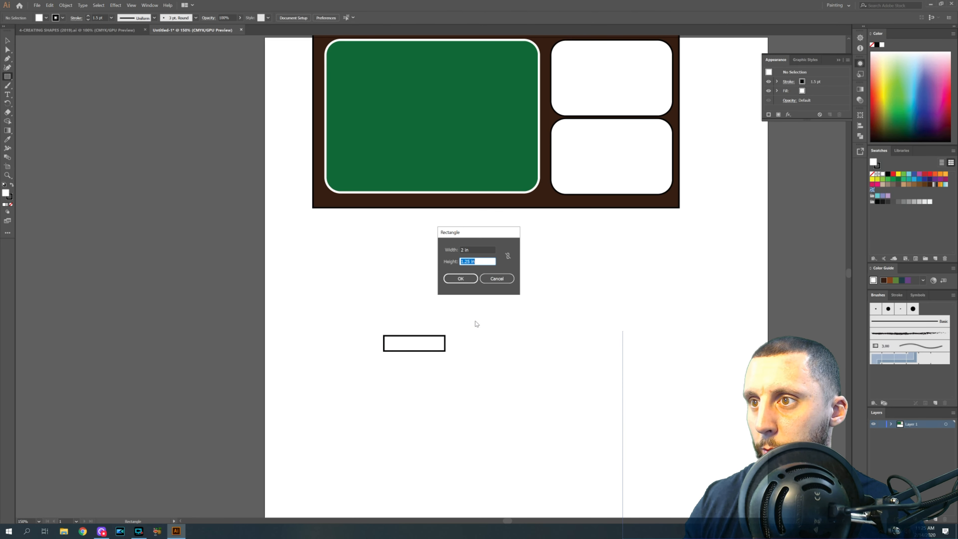
{"action": "key", "text": "Return"}
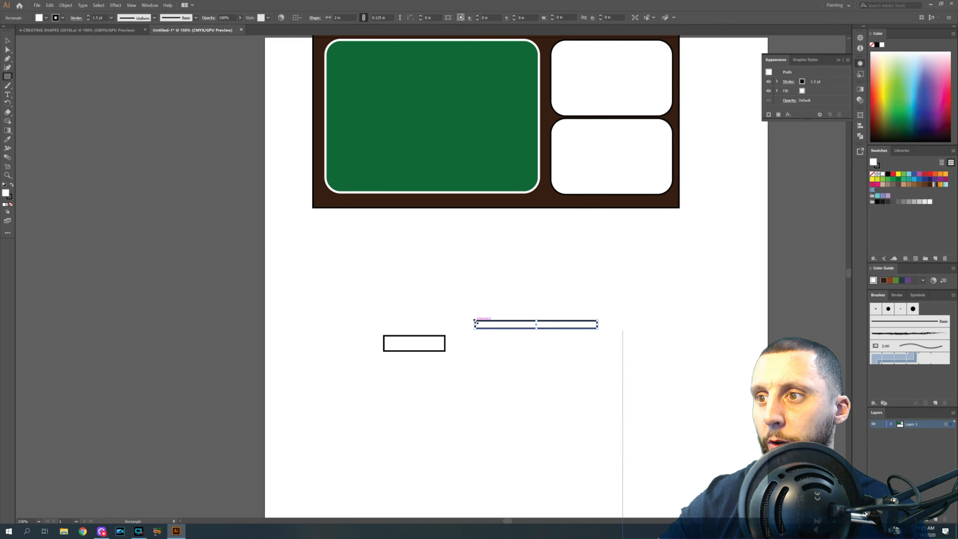
{"action": "left_click", "coordinate": [7, 41]}
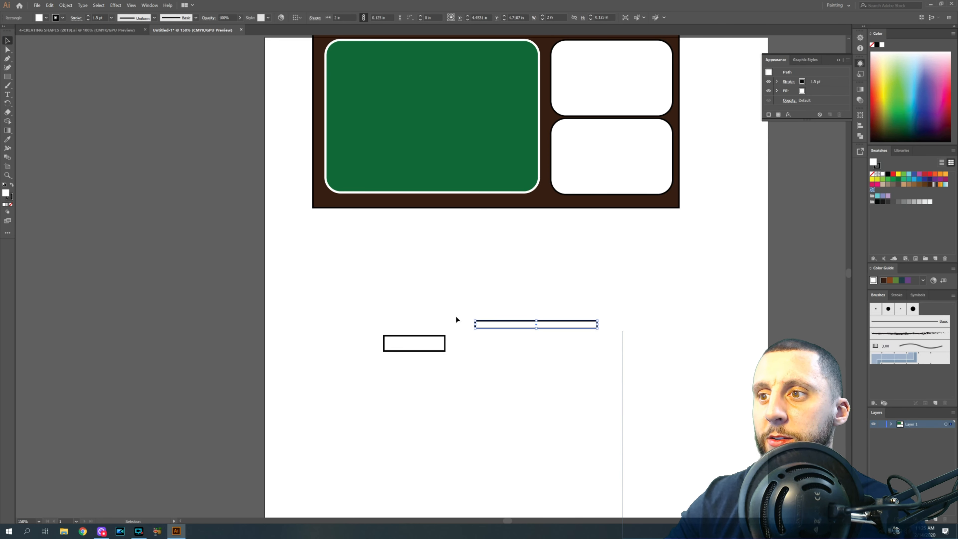
{"action": "left_click_drag", "start_coordinate": [498, 322], "coordinate": [484, 293]}
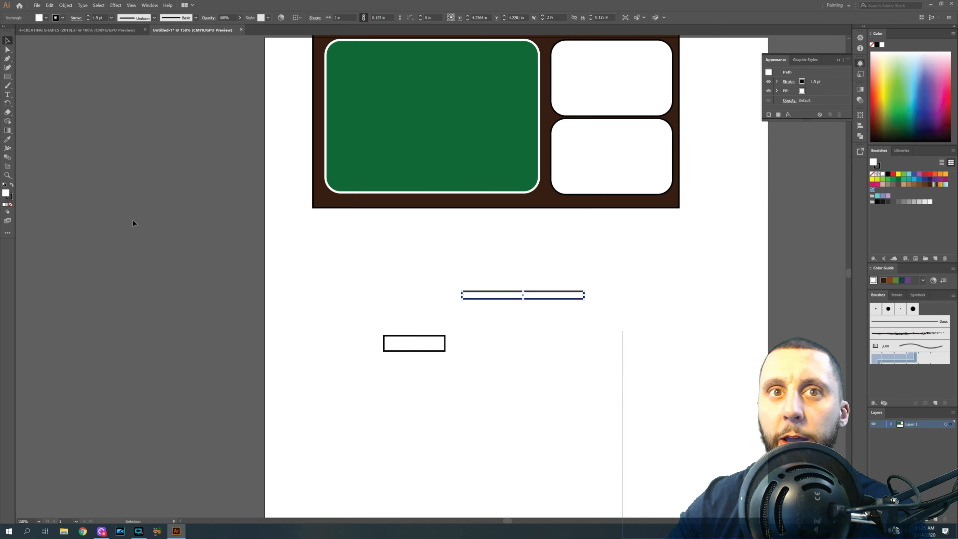
- Fill the thin bar and the small rectangle with the backdrop's brown using the Eyedropper
{"action": "left_click", "coordinate": [8, 140]}
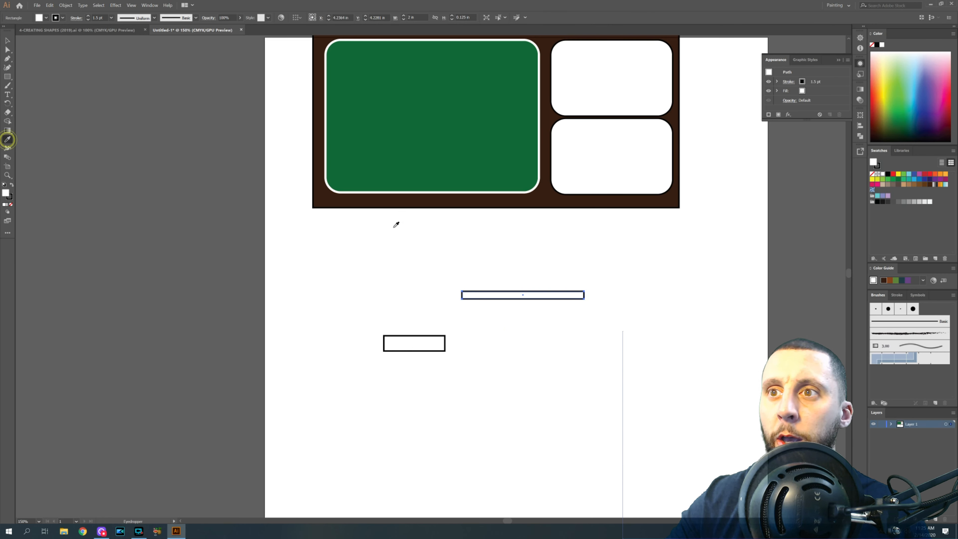
{"action": "left_click", "coordinate": [407, 201]}
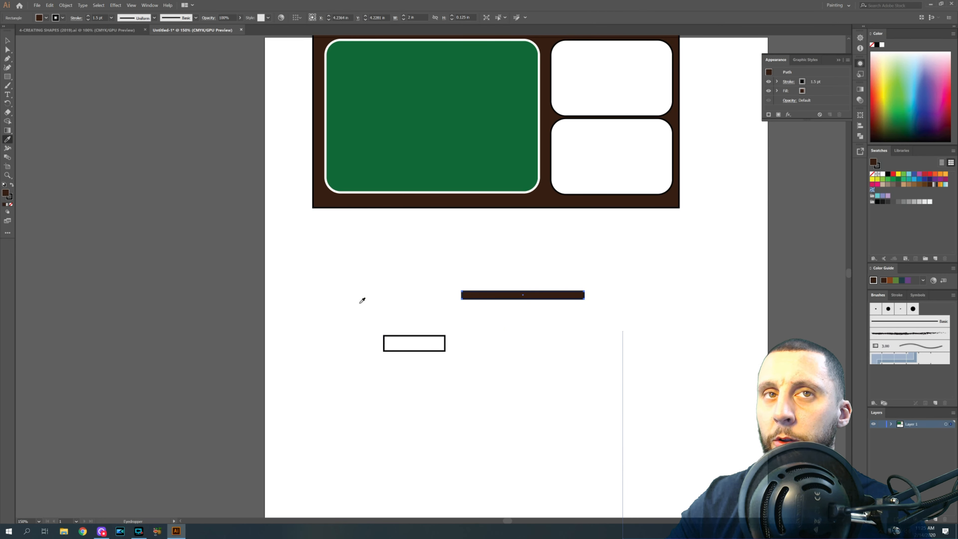
{"action": "left_click", "coordinate": [8, 41]}
{"action": "left_click", "coordinate": [424, 335]}
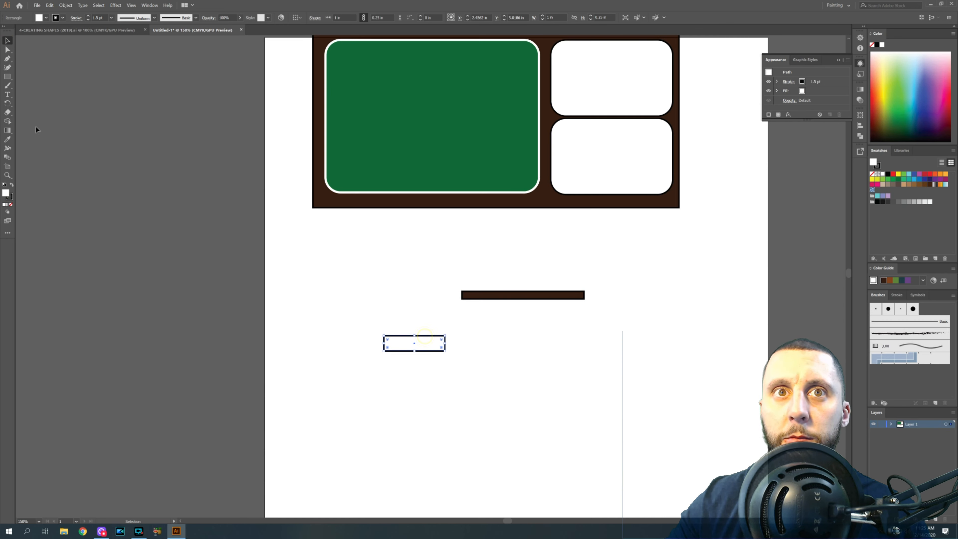
{"action": "left_click", "coordinate": [8, 141]}
{"action": "left_click", "coordinate": [349, 203]}
{"action": "left_click", "coordinate": [8, 41]}
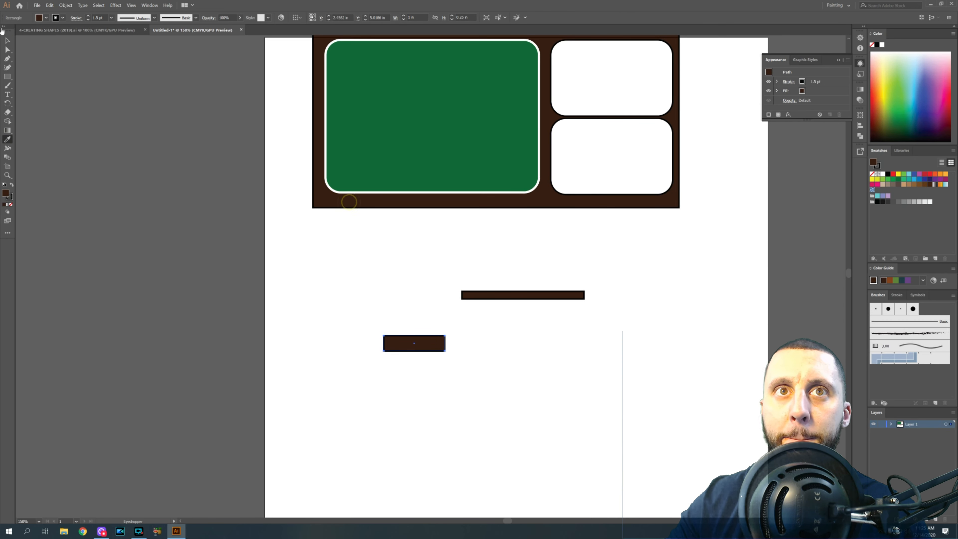
- Move both brown rectangles to the lower right, stacking the small block on top of the long bar
{"action": "left_click_drag", "start_coordinate": [429, 345], "coordinate": [654, 468]}
{"action": "left_click", "coordinate": [554, 320]}
{"action": "left_click", "coordinate": [595, 279]}
{"action": "left_click", "coordinate": [562, 383]}
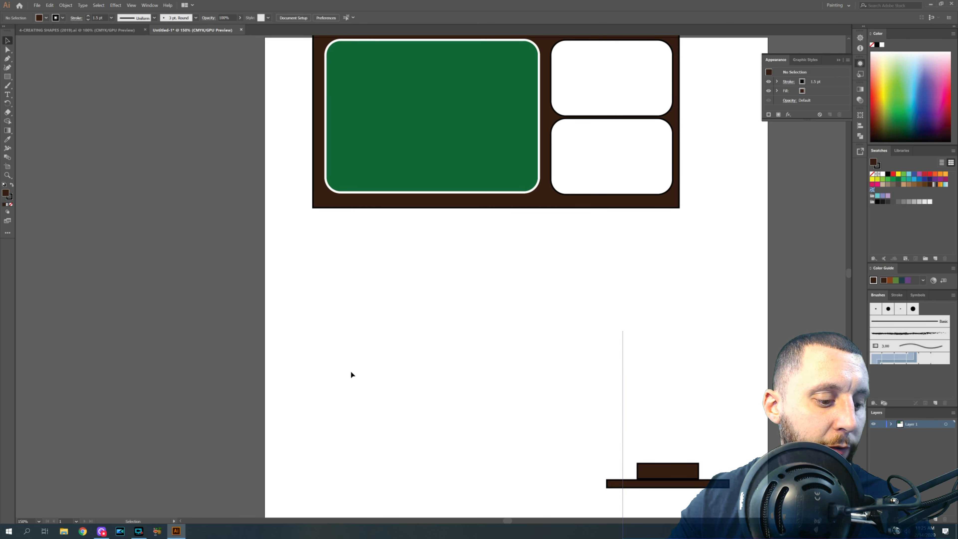
- Draw a 0.25 in by 10 in rectangle for the sign post
{"action": "left_click", "coordinate": [7, 76]}
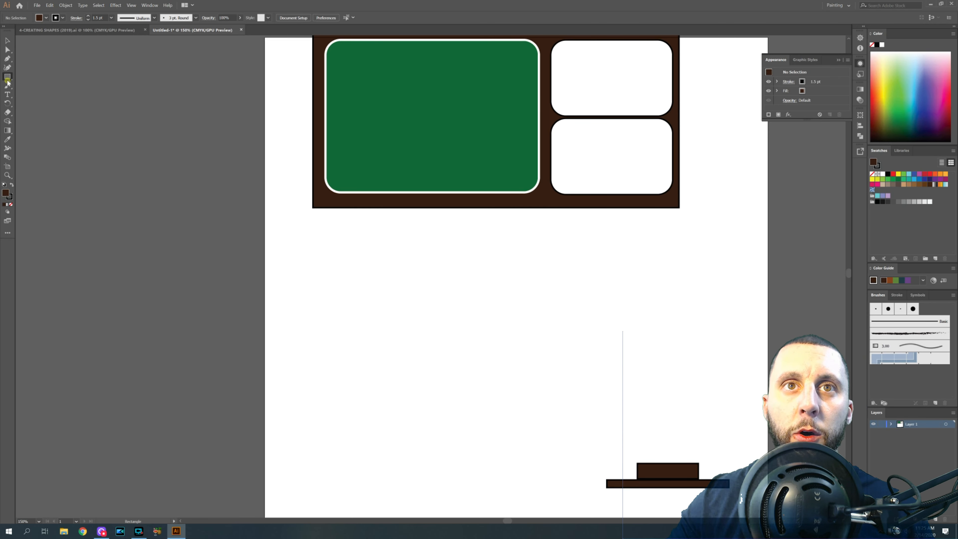
{"action": "left_click", "coordinate": [337, 331]}
{"action": "type", "text": ".25"}
{"action": "key", "text": "Tab"}
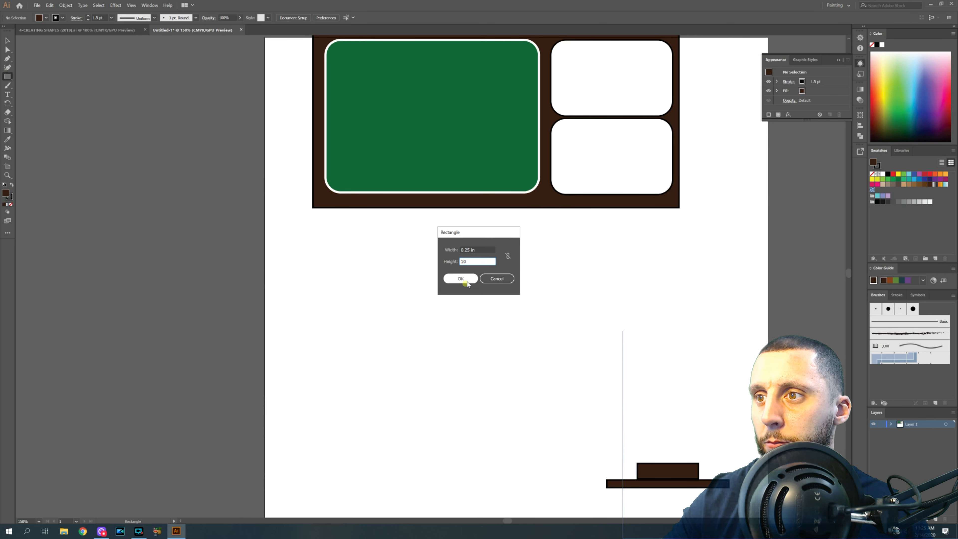
{"action": "left_click", "coordinate": [460, 278]}
- Change the post's stacking order and move it up along the sign's right edge
{"action": "right_click", "coordinate": [464, 279]}
{"action": "left_click", "coordinate": [404, 313]}
{"action": "left_click", "coordinate": [7, 41]}
{"action": "left_click_drag", "start_coordinate": [346, 366], "coordinate": [690, 72]}
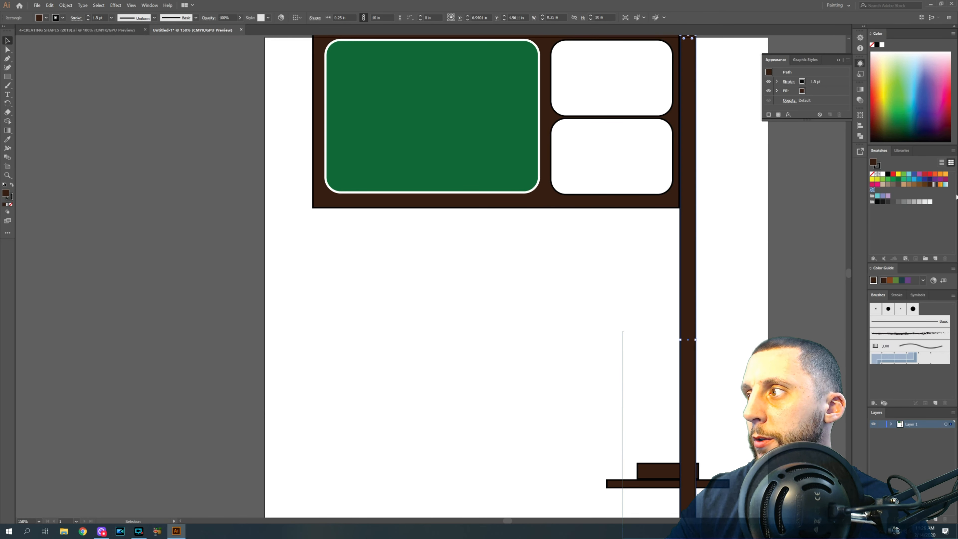
- Align the sign backdrop against the top of the post
{"action": "scroll", "coordinate": [739, 230], "scroll_direction": "down", "scroll_amount": 1}
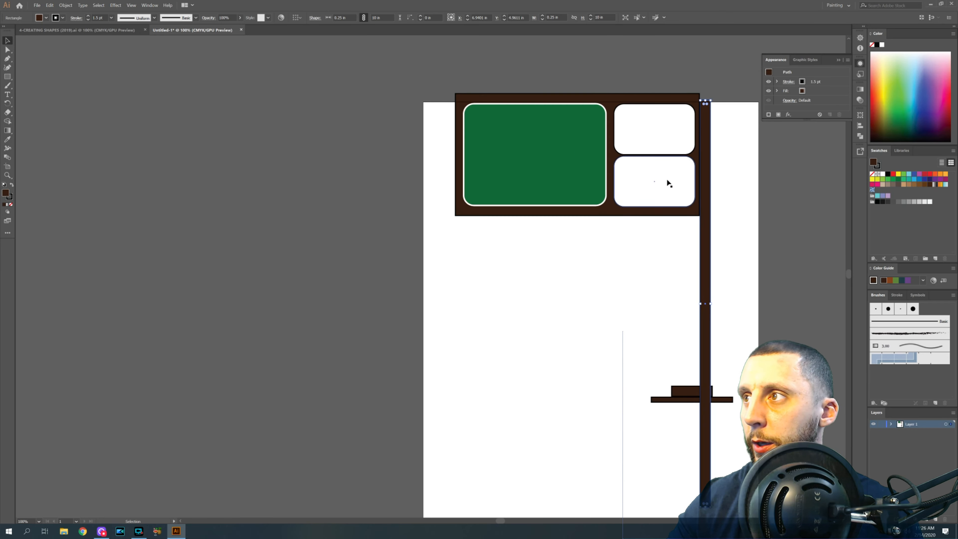
{"action": "left_click_drag", "start_coordinate": [513, 146], "coordinate": [724, 248]}
{"action": "left_click_drag", "start_coordinate": [620, 211], "coordinate": [625, 233]}
{"action": "left_click", "coordinate": [728, 255]}
{"action": "left_click_drag", "start_coordinate": [711, 261], "coordinate": [710, 250]}
{"action": "left_click", "coordinate": [725, 242]}
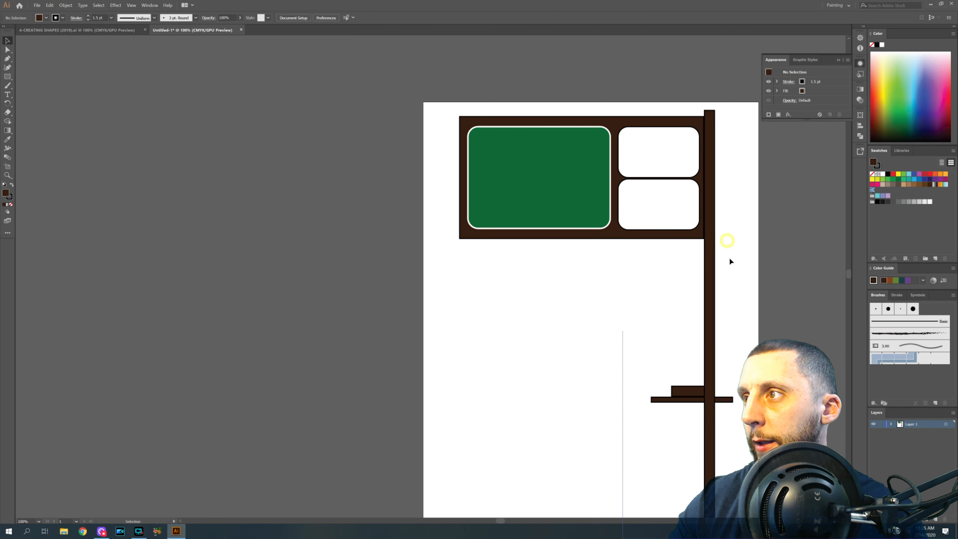
- Select the post, backdrop and base pieces and set their stroke to none
{"action": "left_click", "coordinate": [714, 240]}
{"action": "left_click", "coordinate": [615, 235]}
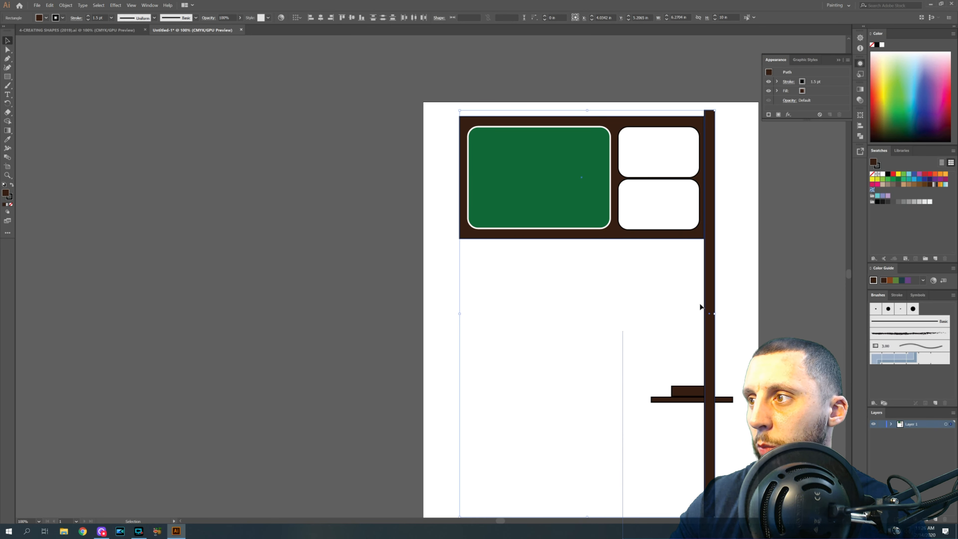
{"action": "left_click", "coordinate": [661, 401], "text": "shift"}
{"action": "left_click_drag", "start_coordinate": [750, 415], "coordinate": [686, 236]}
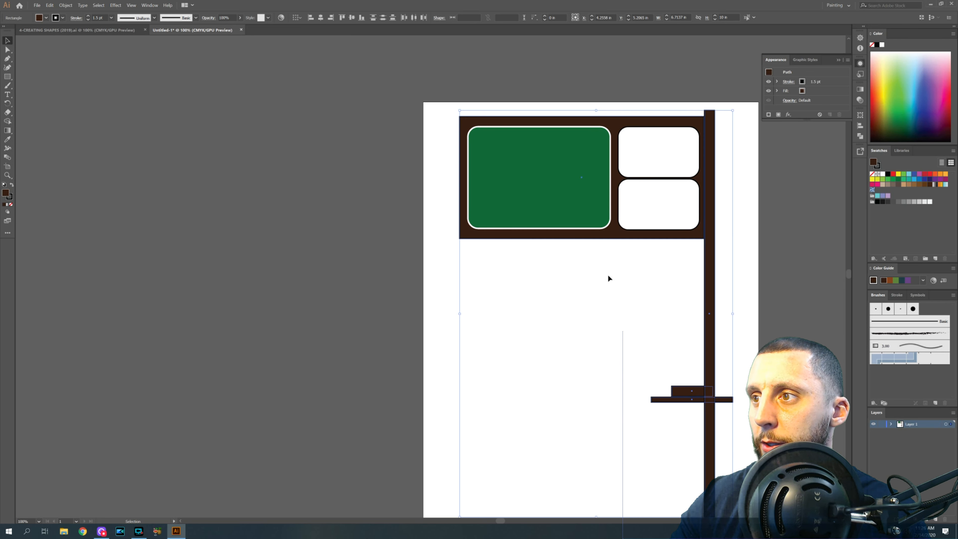
{"action": "left_click", "coordinate": [62, 18]}
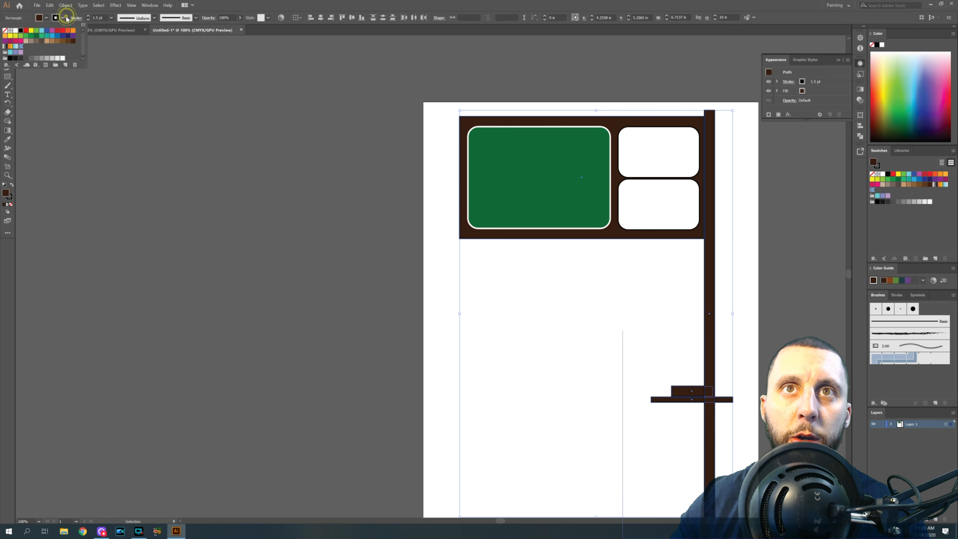
{"action": "left_click", "coordinate": [5, 30]}
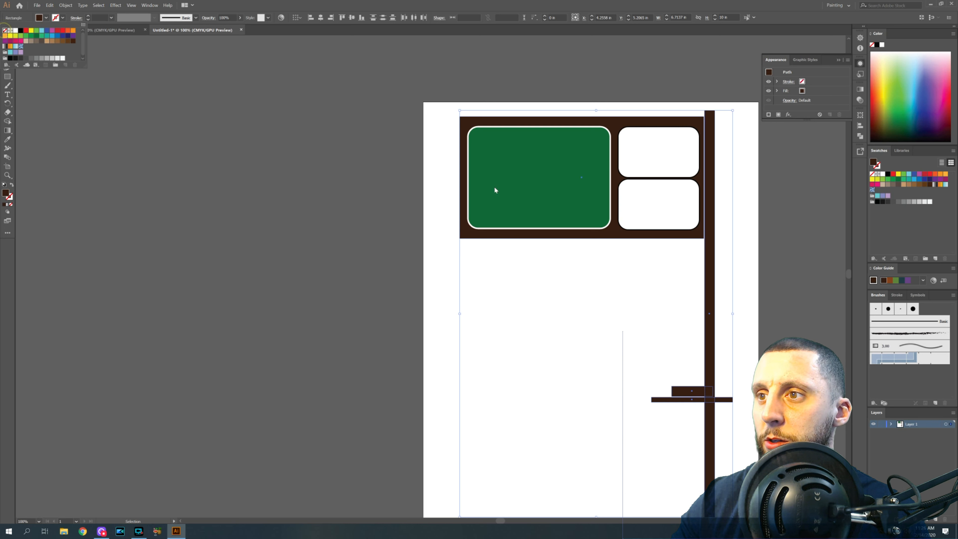
{"action": "left_click", "coordinate": [445, 256]}
{"action": "left_click", "coordinate": [444, 254]}
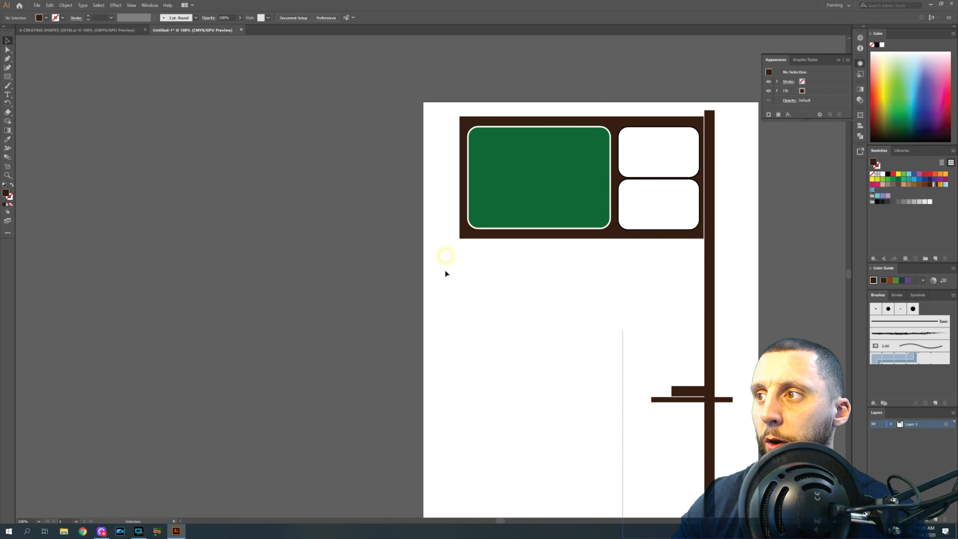
- Move the two base blocks down to the foot of the post
{"action": "scroll", "coordinate": [724, 368], "scroll_direction": "down", "scroll_amount": 3}
{"action": "left_click_drag", "start_coordinate": [628, 274], "coordinate": [716, 325]}
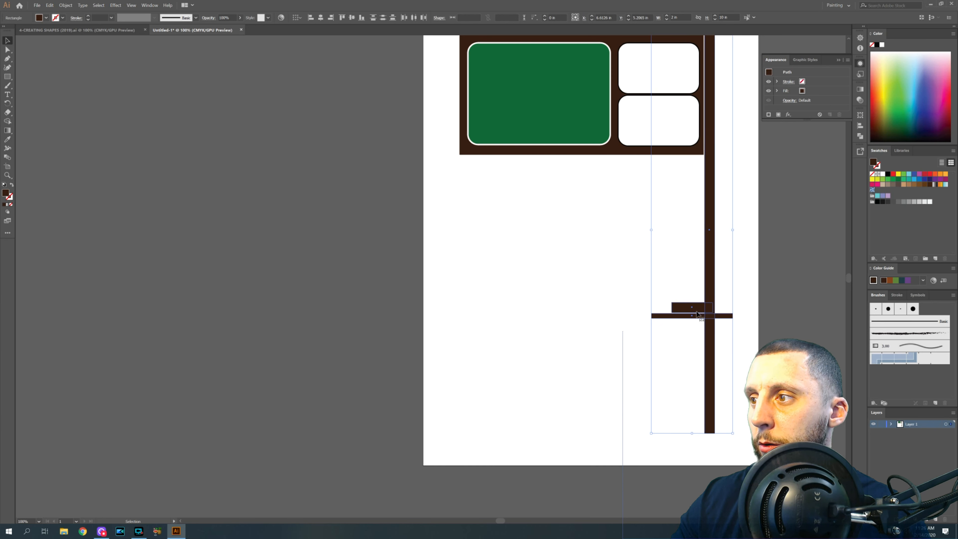
{"action": "left_click", "coordinate": [738, 352]}
{"action": "left_click_drag", "start_coordinate": [685, 306], "coordinate": [702, 438]}
{"action": "left_click_drag", "start_coordinate": [668, 316], "coordinate": [686, 445]}
{"action": "left_click", "coordinate": [675, 395]}
{"action": "scroll", "coordinate": [675, 396], "scroll_direction": "up", "scroll_amount": 1}
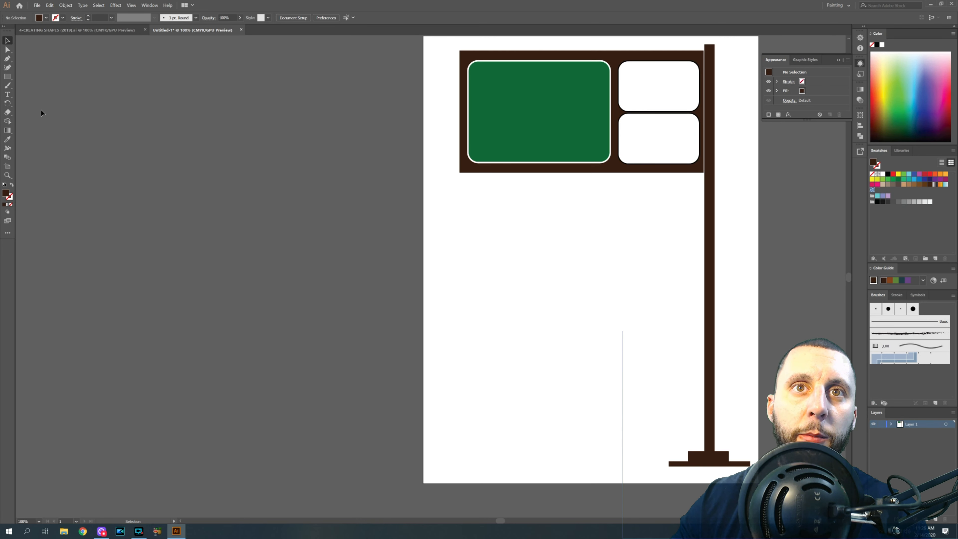
- Add point text below the sign reading "Toms River" on one line and "E-Wing Cafe" on the next
{"action": "left_click", "coordinate": [7, 95]}
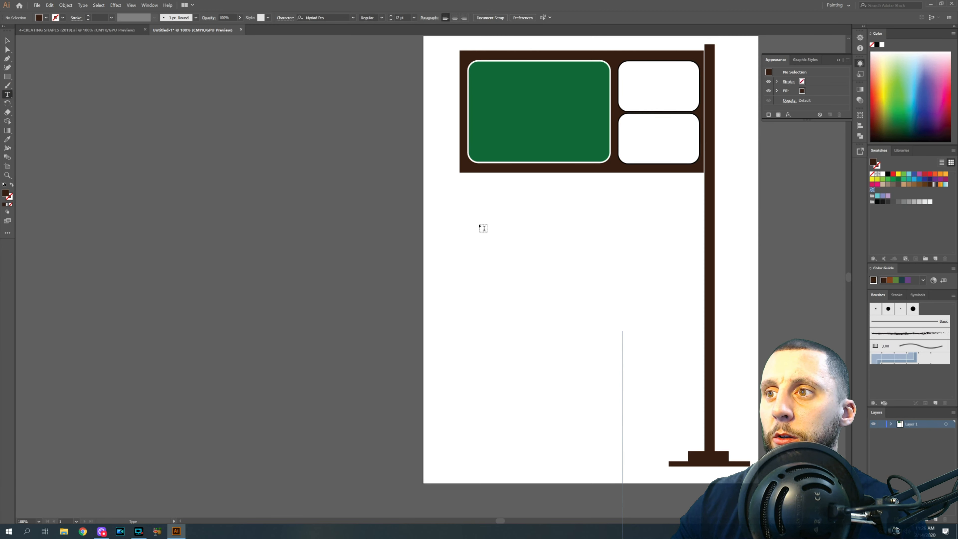
{"action": "left_click", "coordinate": [479, 222]}
{"action": "key", "text": "BackSpace"}
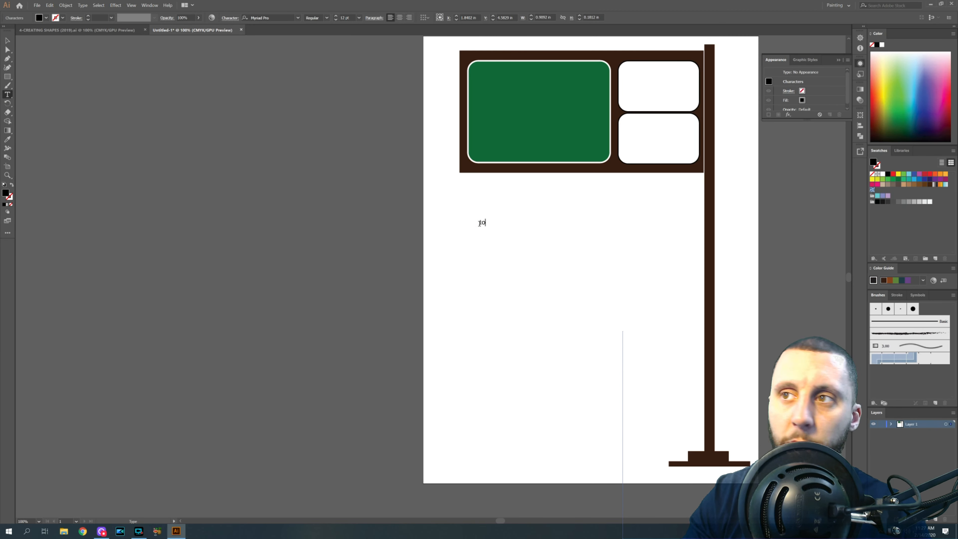
{"action": "type", "text": "Toms Ri"}
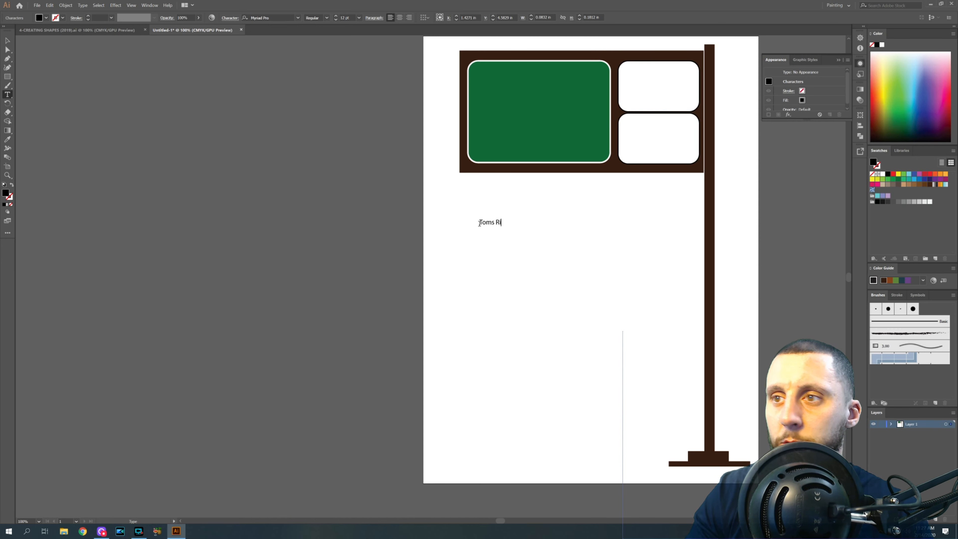
{"action": "type", "text": "ver "}
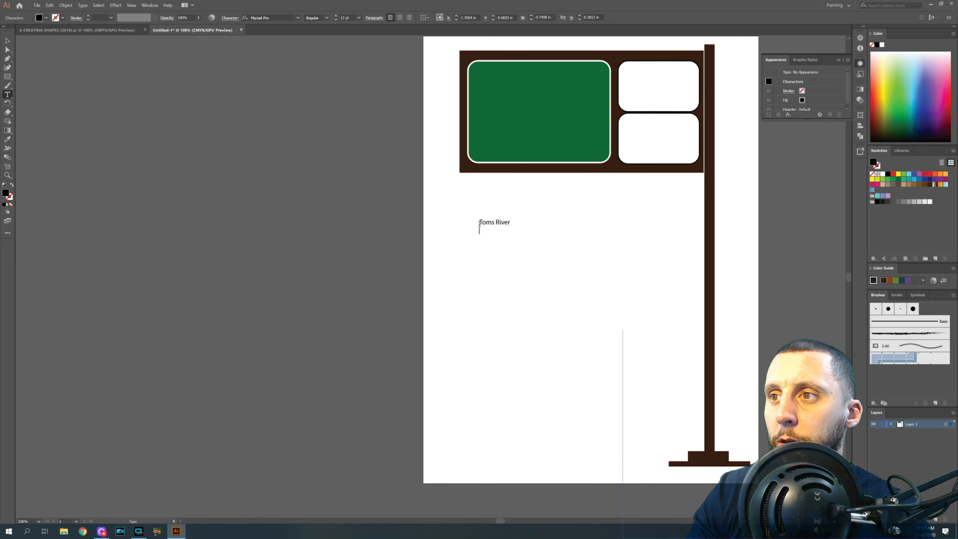
{"action": "type", "text": "E-Win"}
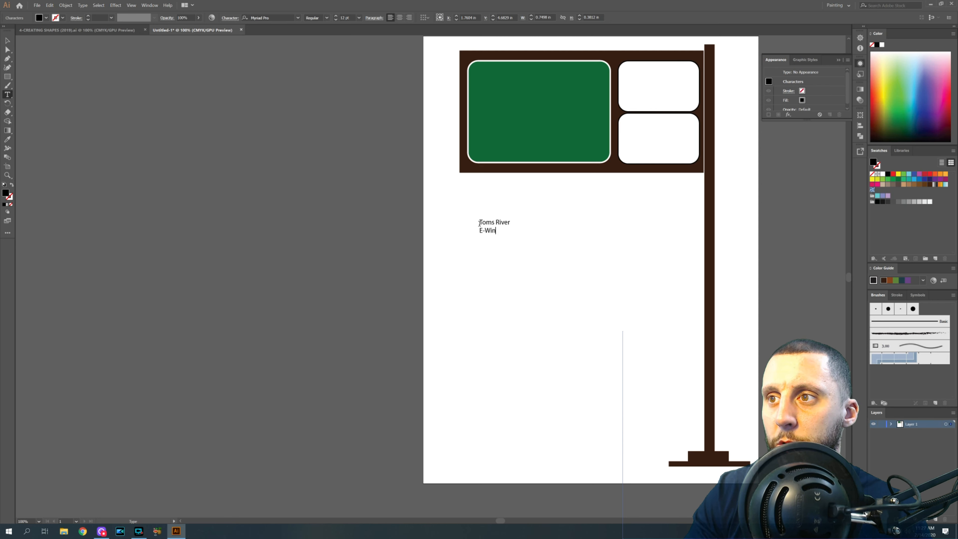
{"action": "type", "text": "g Cafe"}
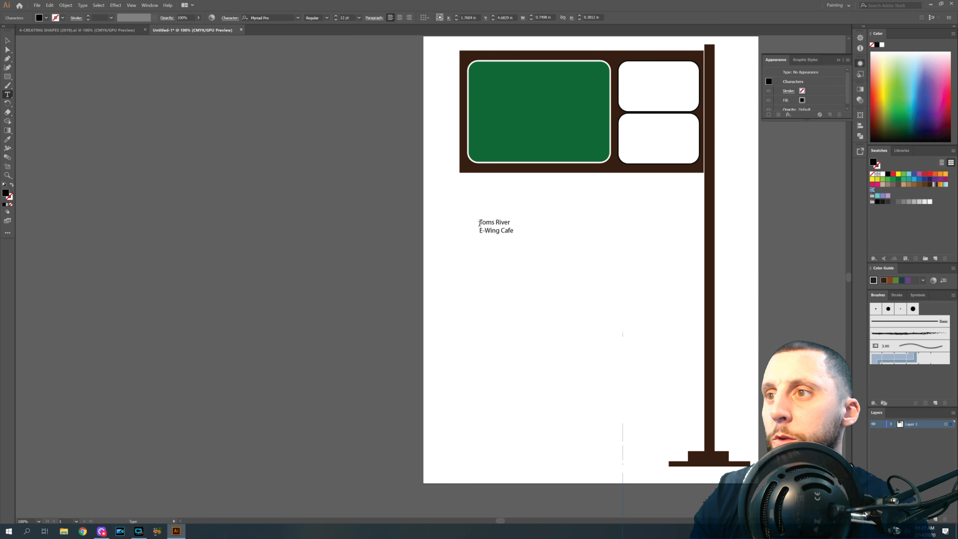
- Select the text and set its font to Arial Rounded MT Bold
{"action": "left_click", "coordinate": [8, 40]}
{"action": "left_click", "coordinate": [512, 256]}
{"action": "left_click", "coordinate": [505, 231]}
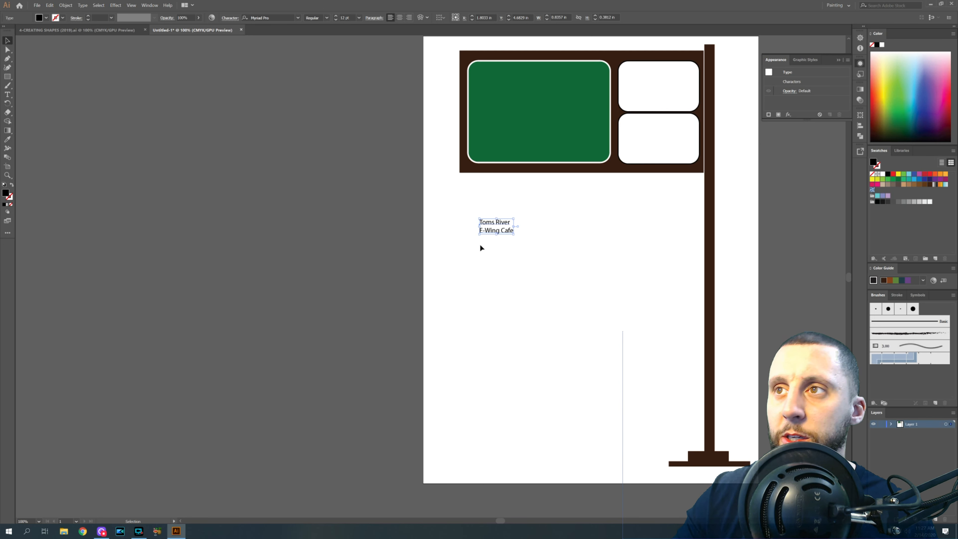
{"action": "left_click", "coordinate": [289, 18]}
{"action": "type", "text": "arial"}
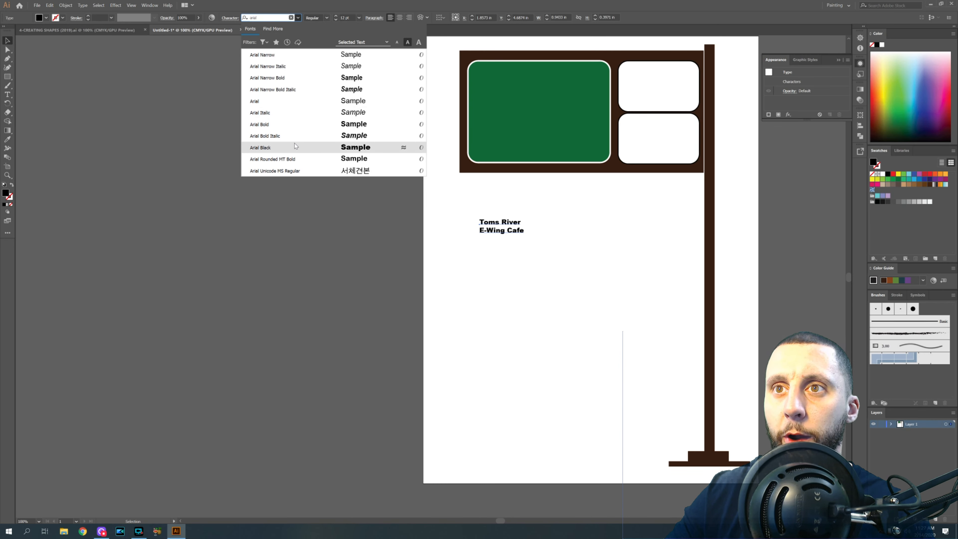
{"action": "left_click", "coordinate": [294, 160]}
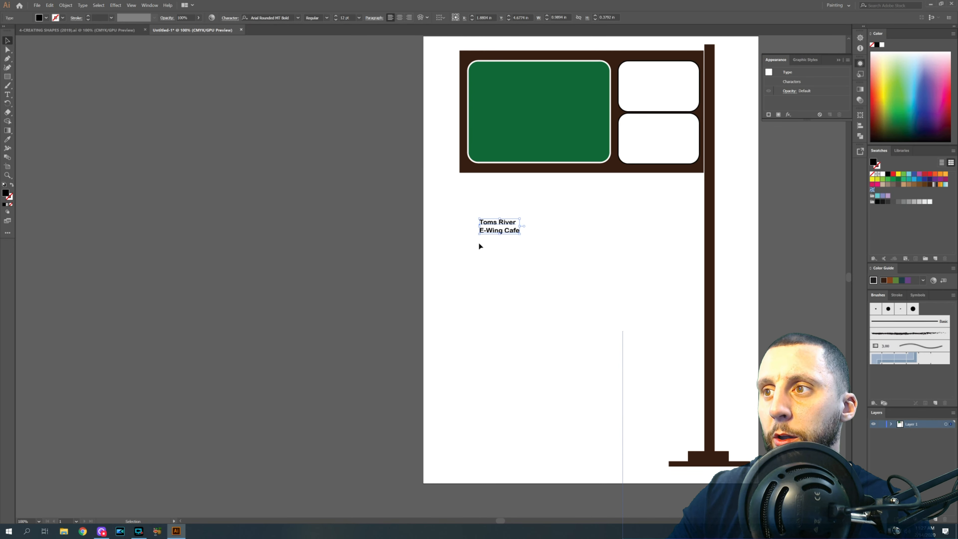
- Move the text onto the green panel and give it a white fill with a black stroke
{"action": "left_click_drag", "start_coordinate": [520, 218], "coordinate": [525, 117]}
{"action": "left_click", "coordinate": [63, 18]}
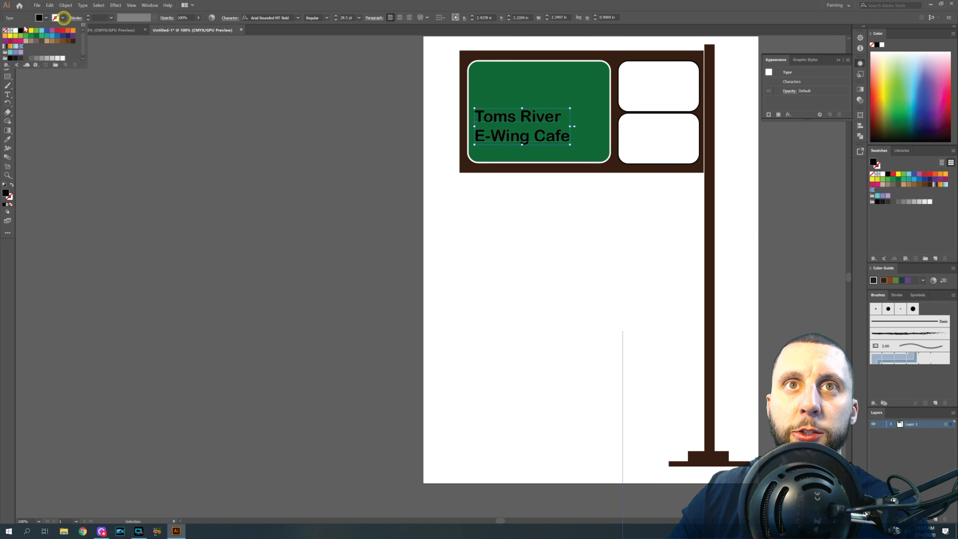
{"action": "left_click", "coordinate": [20, 30]}
{"action": "left_click", "coordinate": [45, 18]}
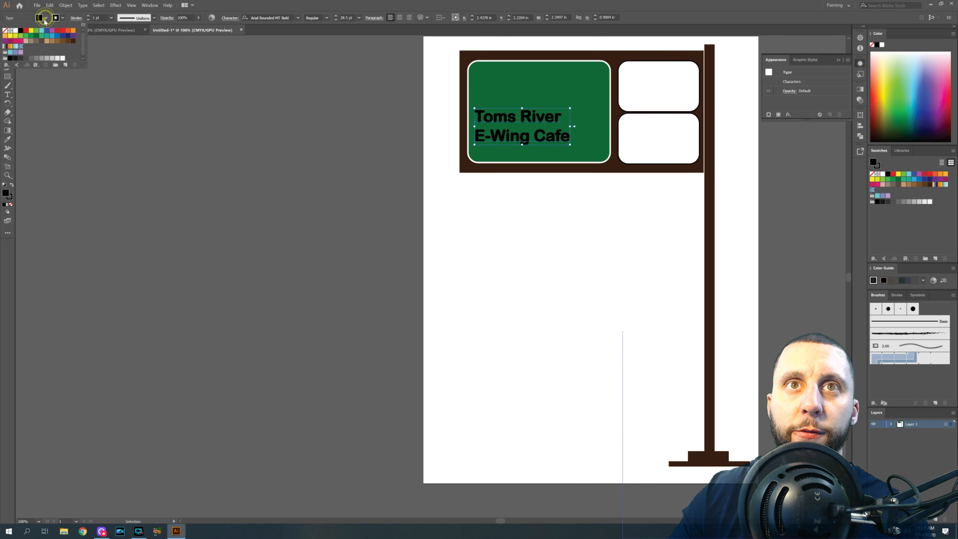
{"action": "left_click", "coordinate": [16, 30]}
{"action": "left_click", "coordinate": [486, 212]}
{"action": "left_click", "coordinate": [526, 208]}
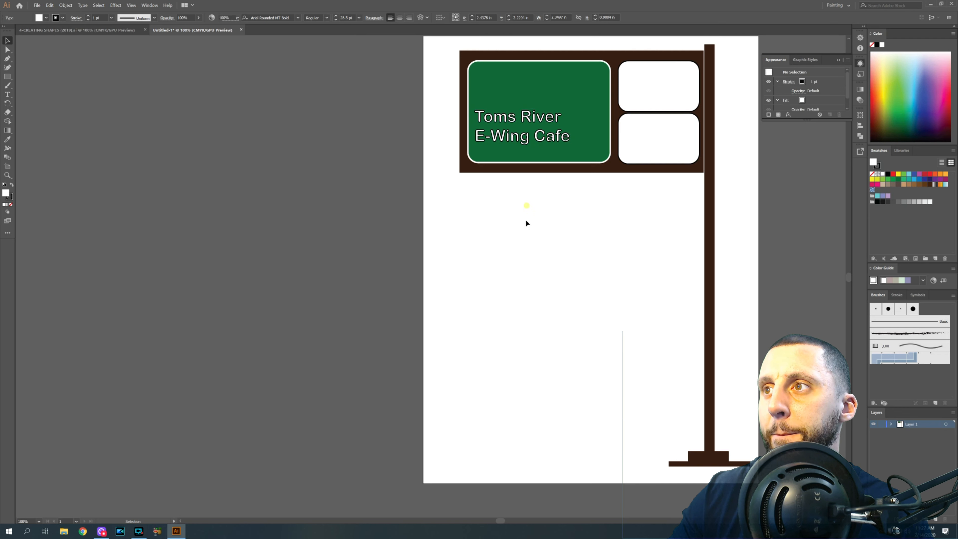
- Switch the workspace to Automation
{"action": "left_click", "coordinate": [838, 60]}
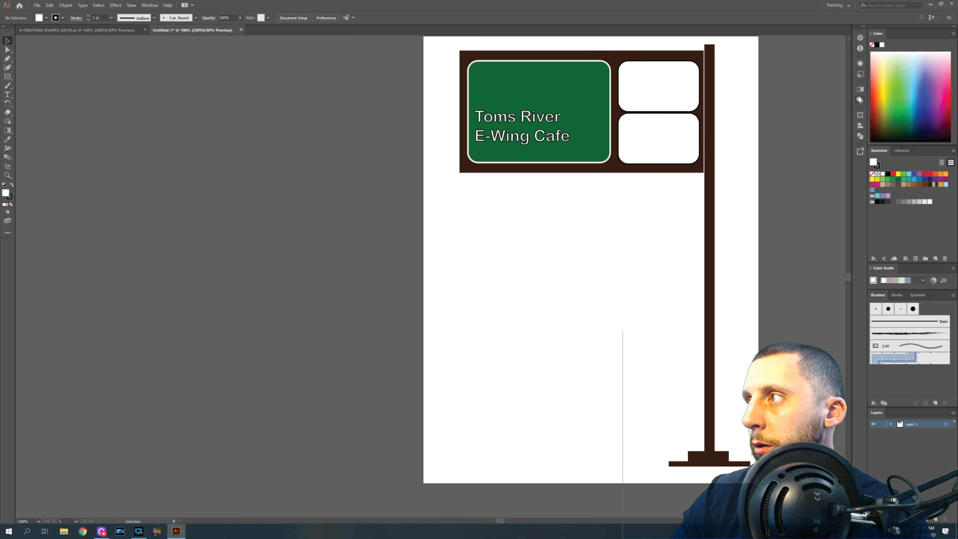
{"action": "left_click", "coordinate": [846, 6]}
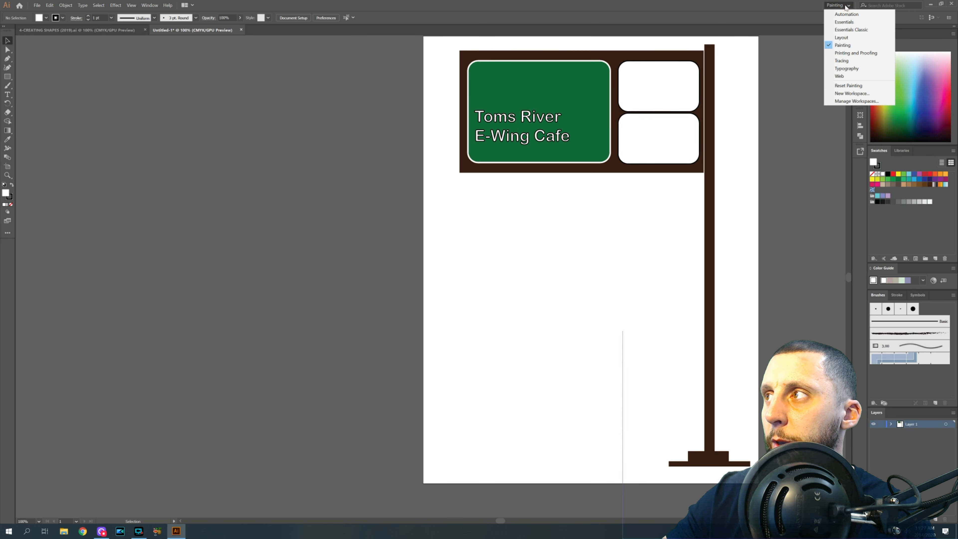
{"action": "left_click", "coordinate": [846, 14]}
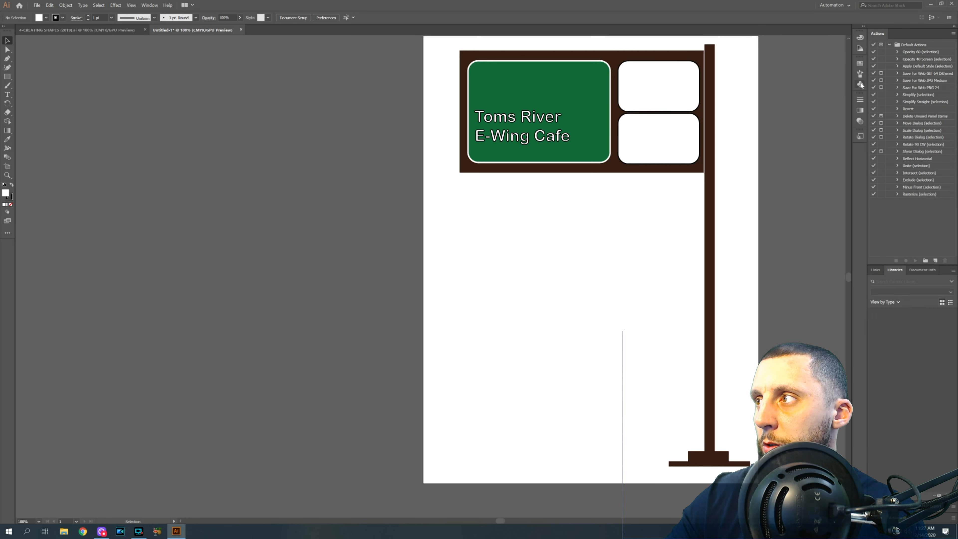
- Open the Arrows symbol library and place a bent arrow symbol below the sign, then close the library
{"action": "left_click", "coordinate": [860, 84]}
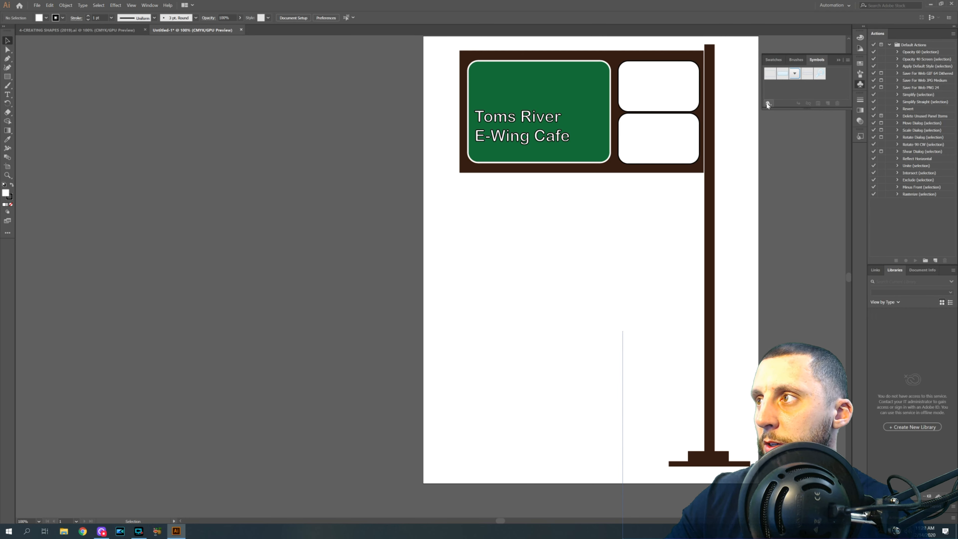
{"action": "left_click", "coordinate": [767, 104]}
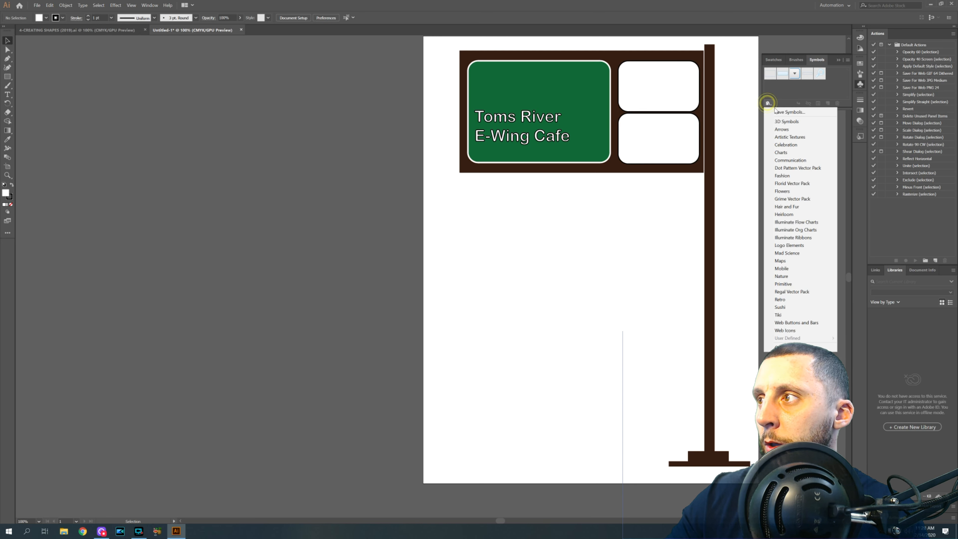
{"action": "left_click", "coordinate": [791, 121]}
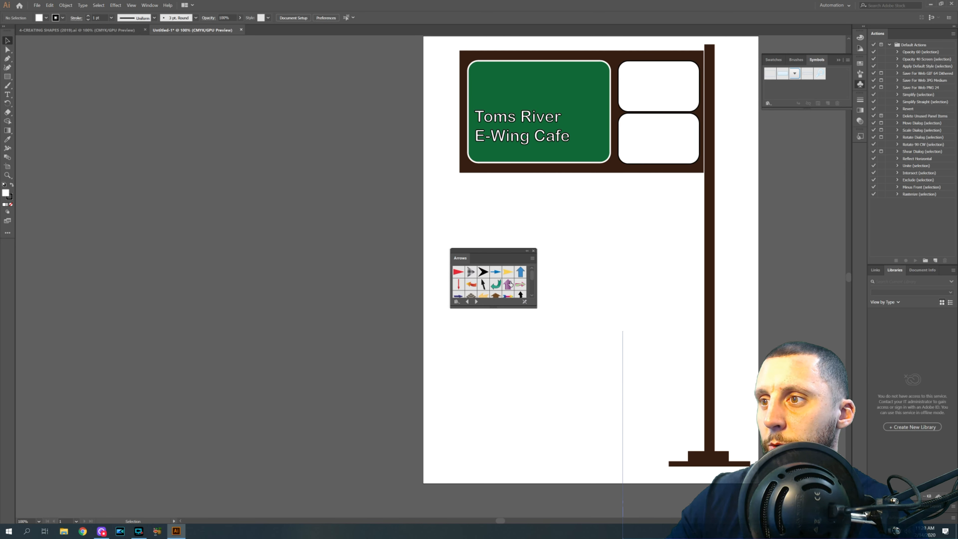
{"action": "scroll", "coordinate": [511, 284], "scroll_direction": "down", "scroll_amount": 2}
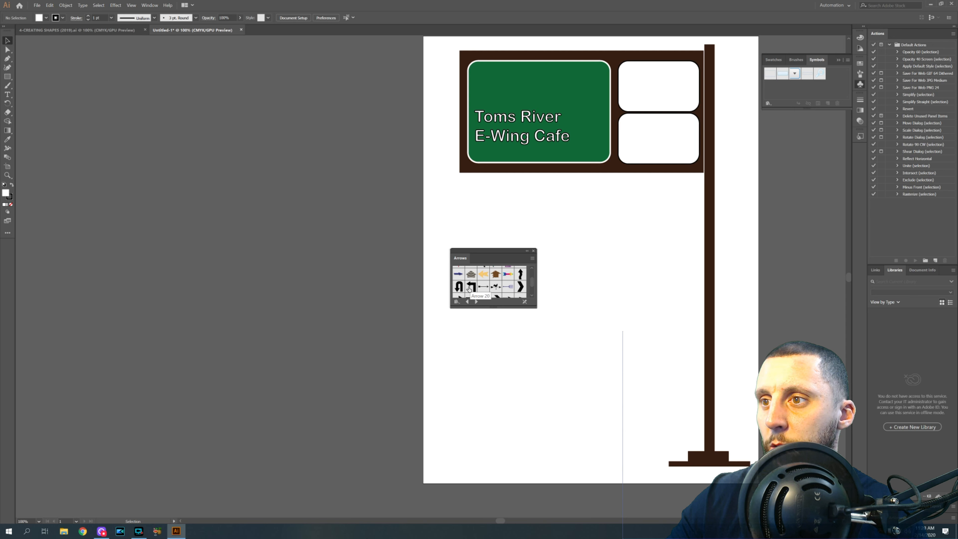
{"action": "left_click_drag", "start_coordinate": [470, 288], "coordinate": [589, 200]}
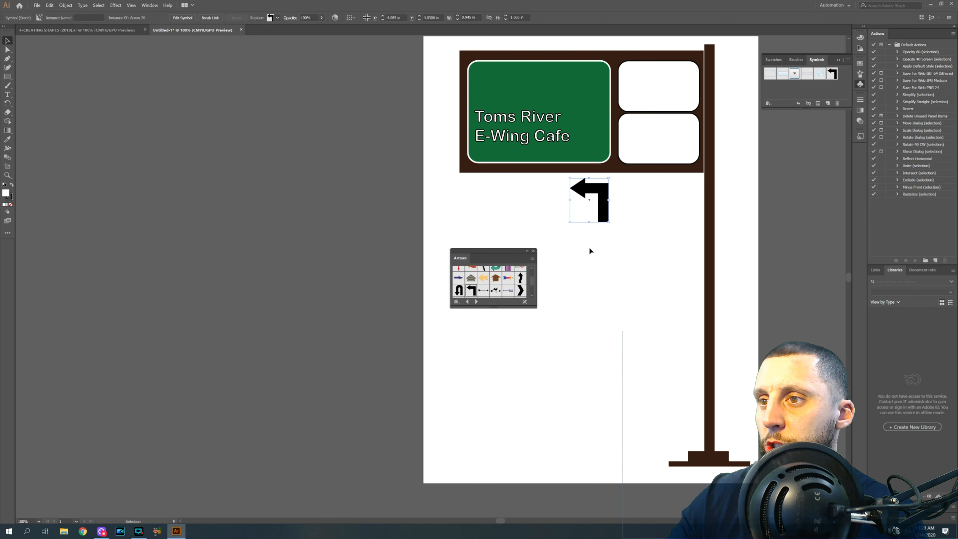
{"action": "left_click", "coordinate": [532, 252]}
- Flip the arrow to point right, shrink it and position it beside the text on the green panel
{"action": "left_click_drag", "start_coordinate": [602, 205], "coordinate": [588, 219]}
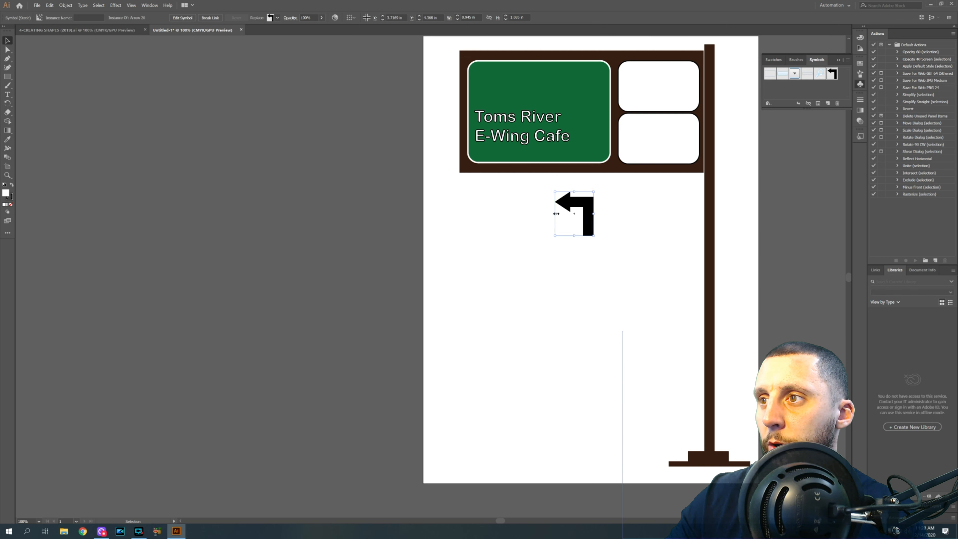
{"action": "left_click", "coordinate": [121, 6]}
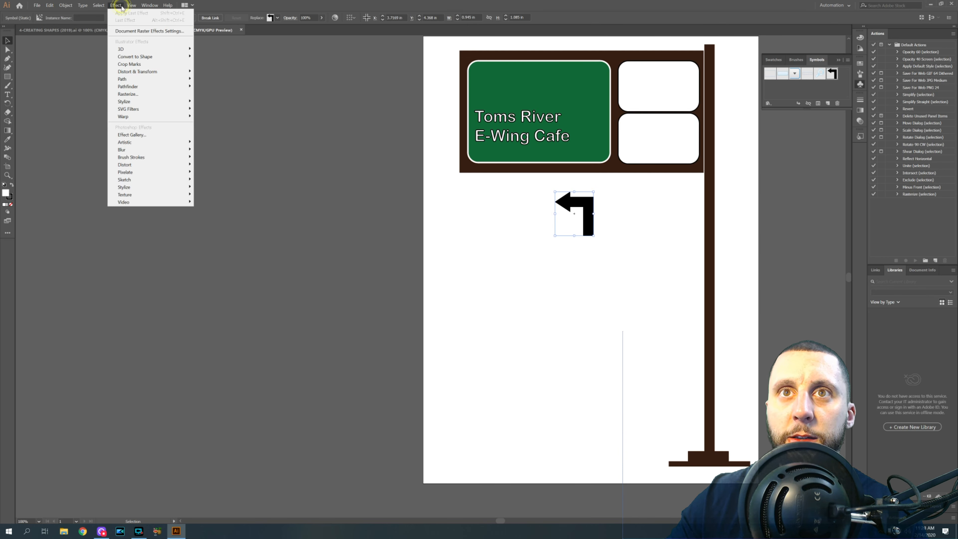
{"action": "left_click", "coordinate": [514, 218]}
{"action": "left_click", "coordinate": [514, 217]}
{"action": "left_click", "coordinate": [574, 206]}
{"action": "left_click_drag", "start_coordinate": [555, 214], "coordinate": [587, 117]}
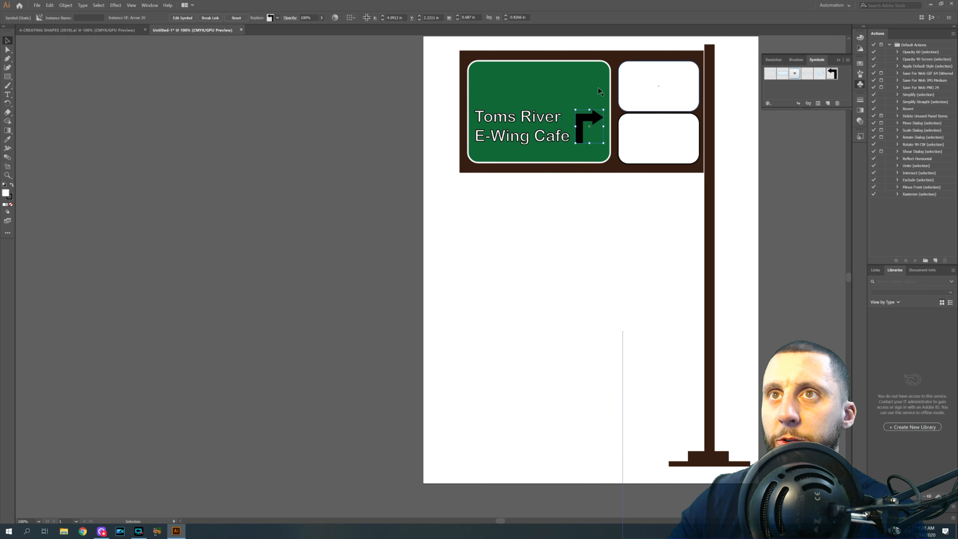
- Edit the arrow symbol's definition to give the arrow a white fill and black stroke, then exit editing
{"action": "left_click", "coordinate": [182, 18]}
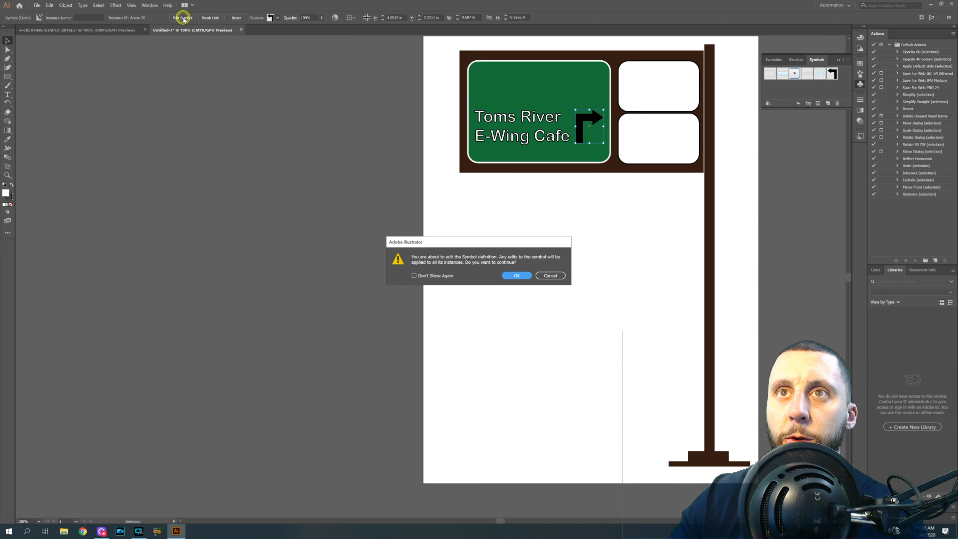
{"action": "left_click", "coordinate": [519, 277]}
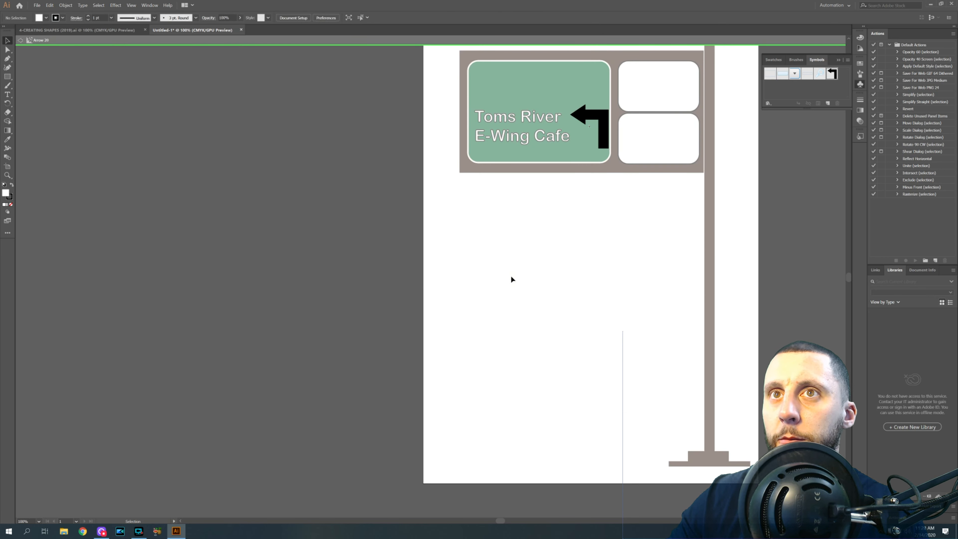
{"action": "left_click", "coordinate": [603, 137]}
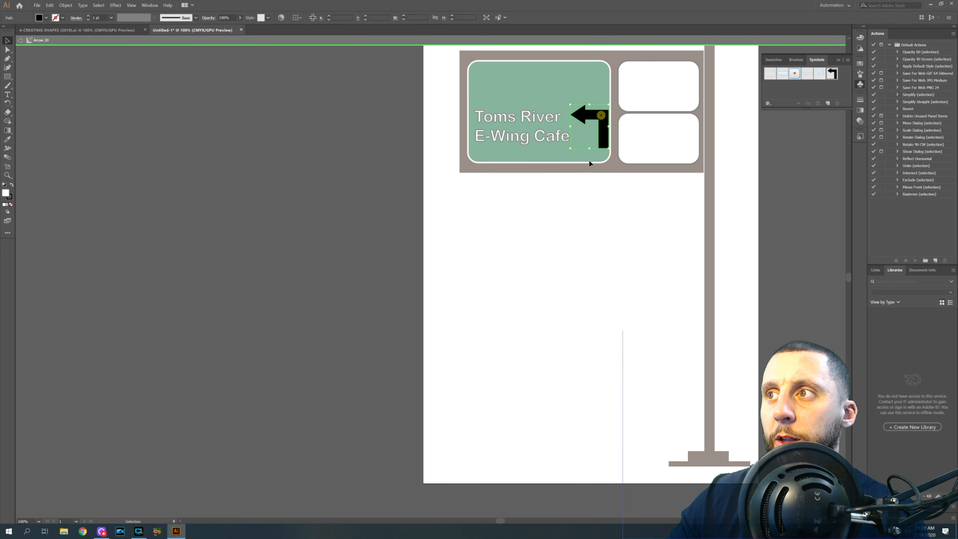
{"action": "left_click", "coordinate": [38, 18]}
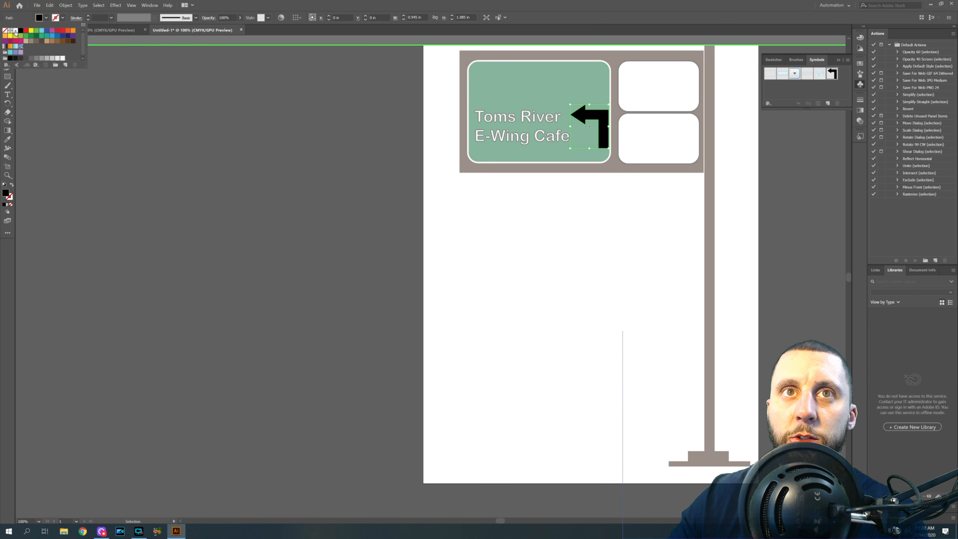
{"action": "left_click", "coordinate": [22, 28]}
{"action": "left_click", "coordinate": [65, 19]}
{"action": "left_click", "coordinate": [63, 18]}
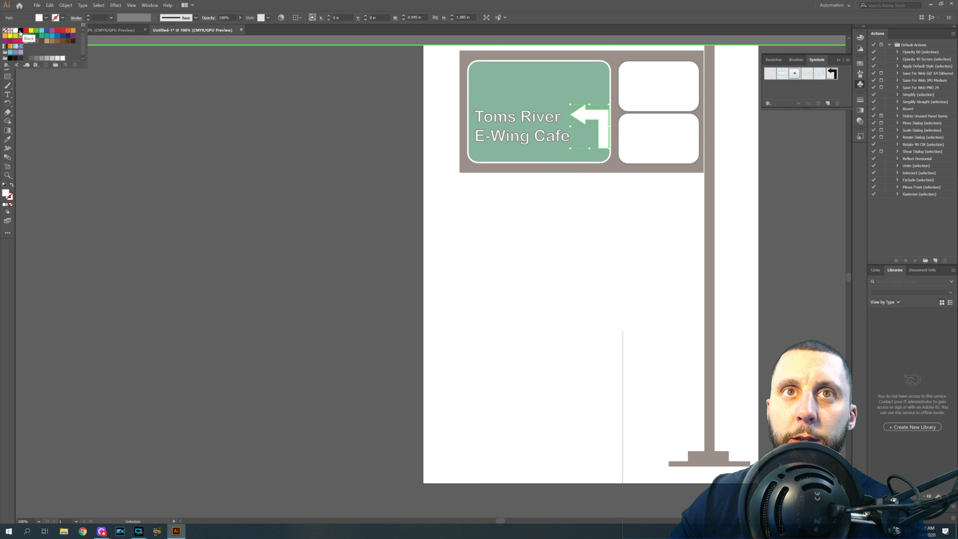
{"action": "left_click", "coordinate": [30, 30]}
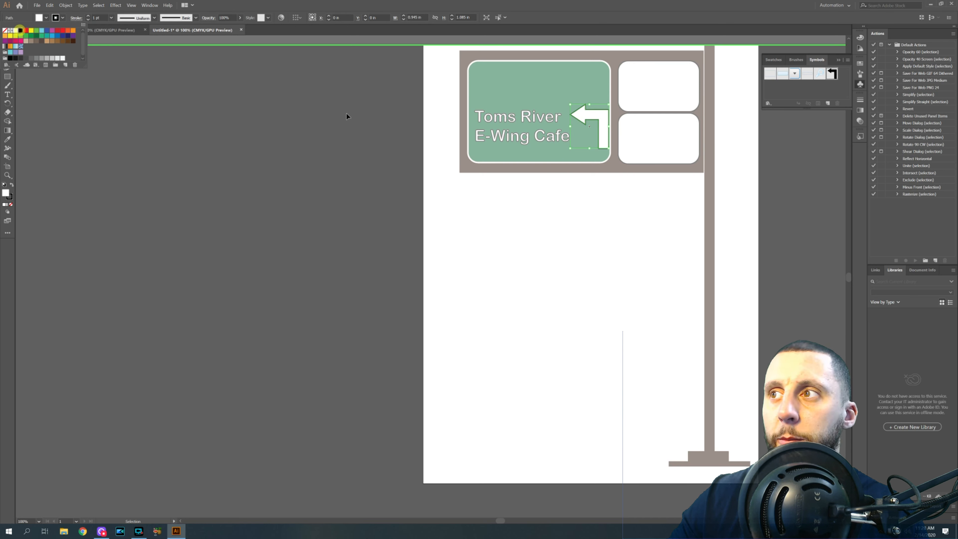
{"action": "double_click", "coordinate": [214, 86]}
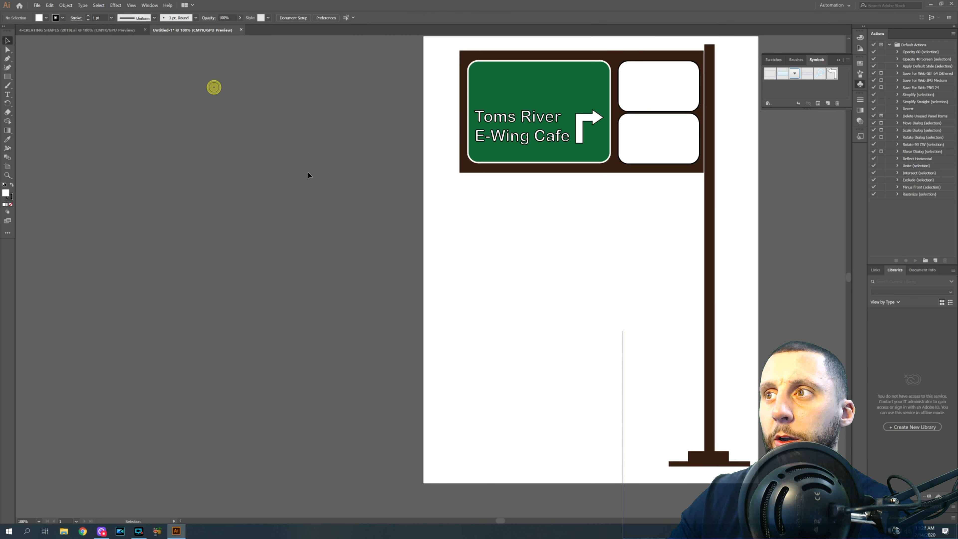
{"action": "left_click", "coordinate": [589, 129]}
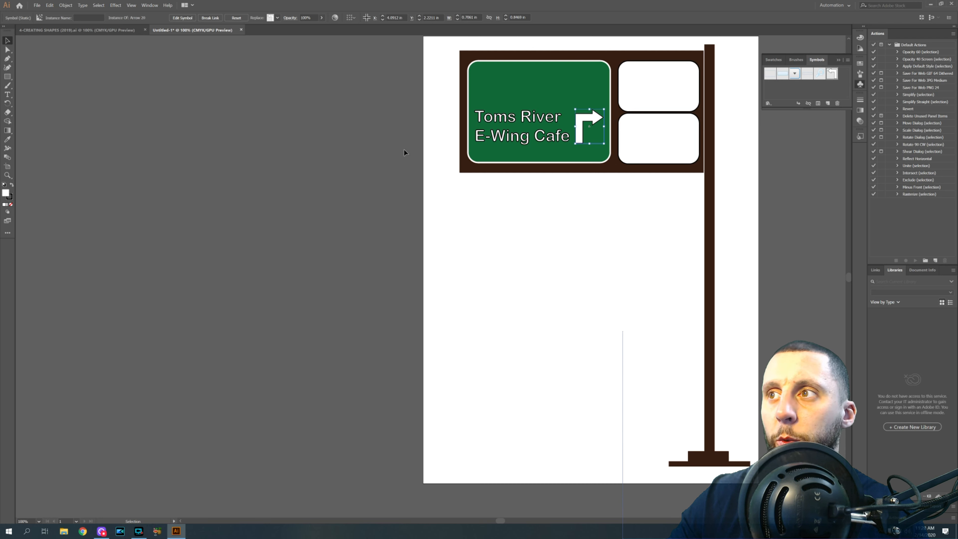
{"action": "left_click", "coordinate": [263, 119]}
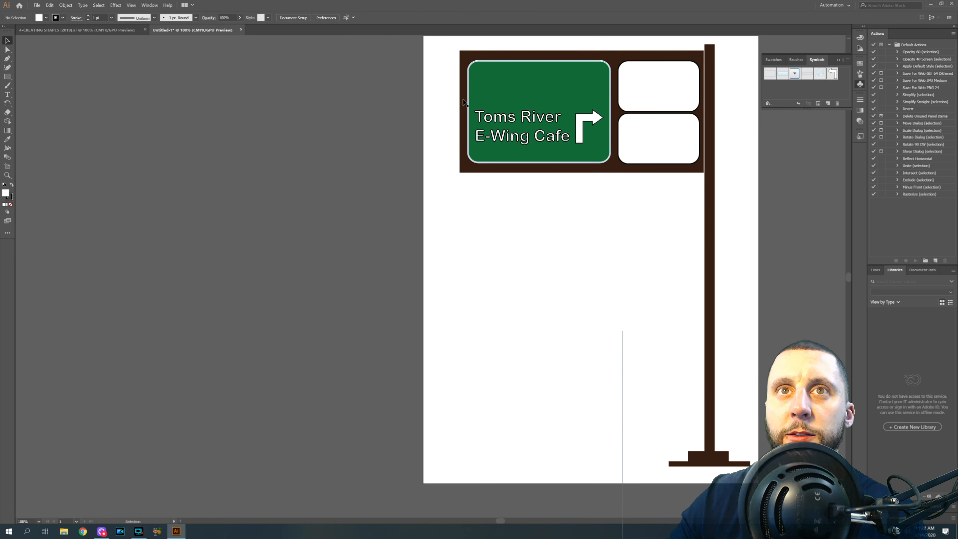
- Draw a small rectangle in the green panel's upper-left corner and fill it black
{"action": "left_click", "coordinate": [7, 76]}
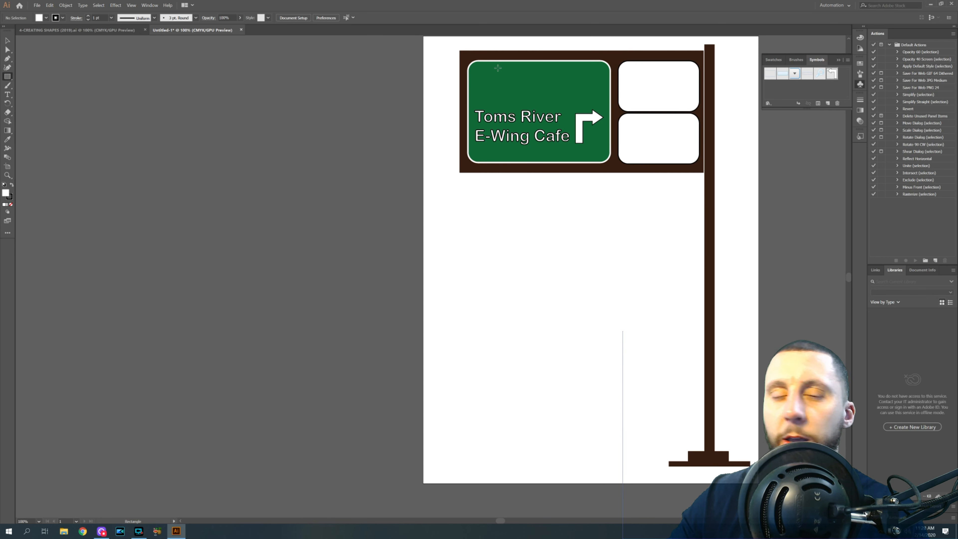
{"action": "left_click_drag", "start_coordinate": [478, 67], "coordinate": [515, 91]}
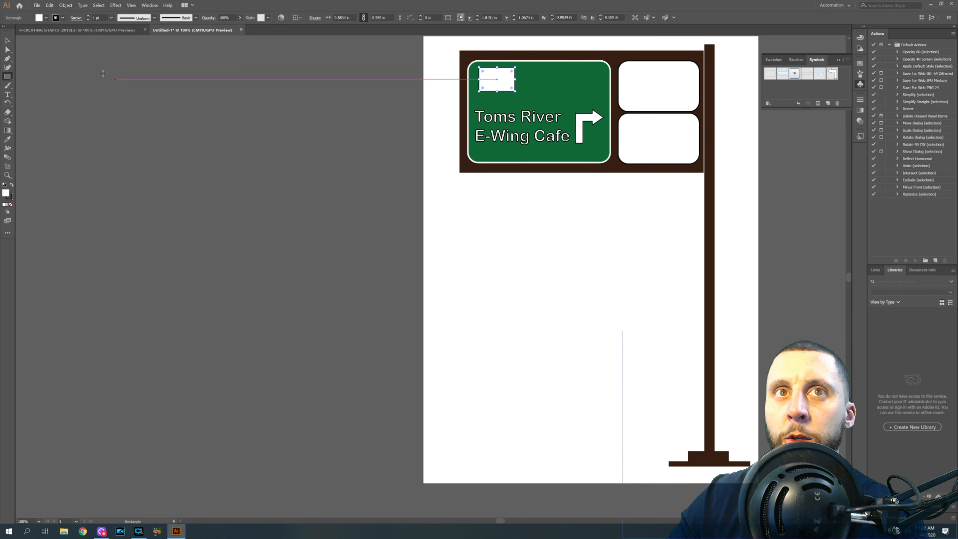
{"action": "left_click", "coordinate": [46, 18]}
{"action": "left_click", "coordinate": [21, 30]}
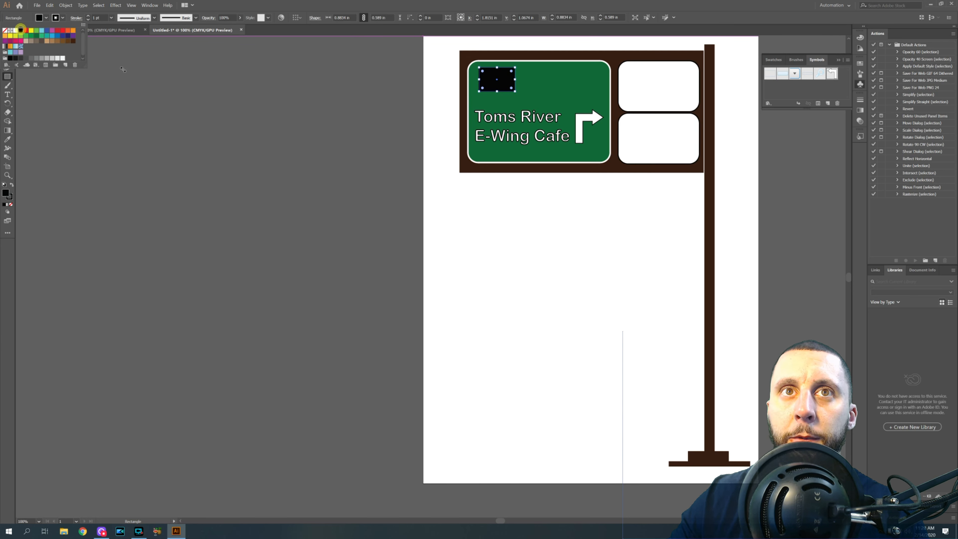
- Draw an ellipse inside the black rectangle and fill it white
{"action": "left_click", "coordinate": [132, 66]}
{"action": "left_click", "coordinate": [7, 77]}
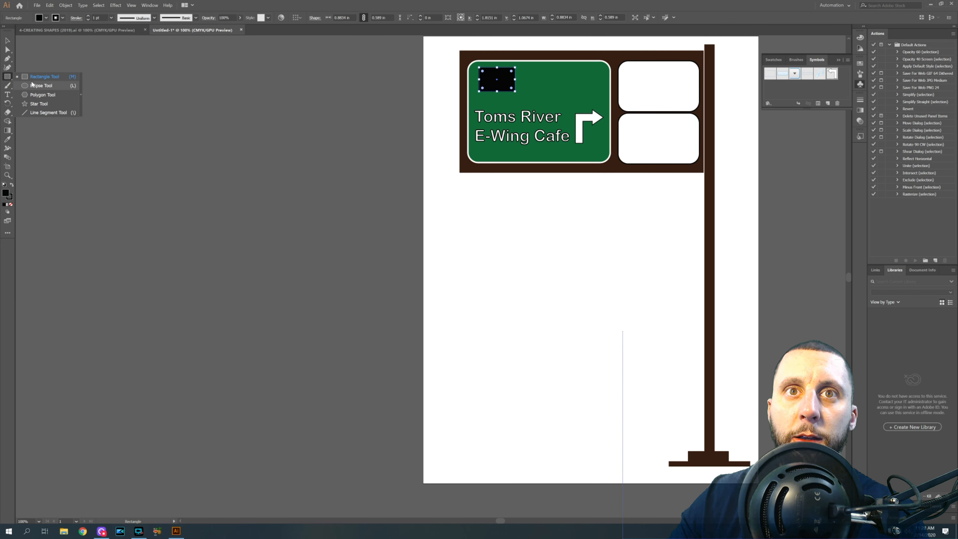
{"action": "left_click", "coordinate": [41, 85]}
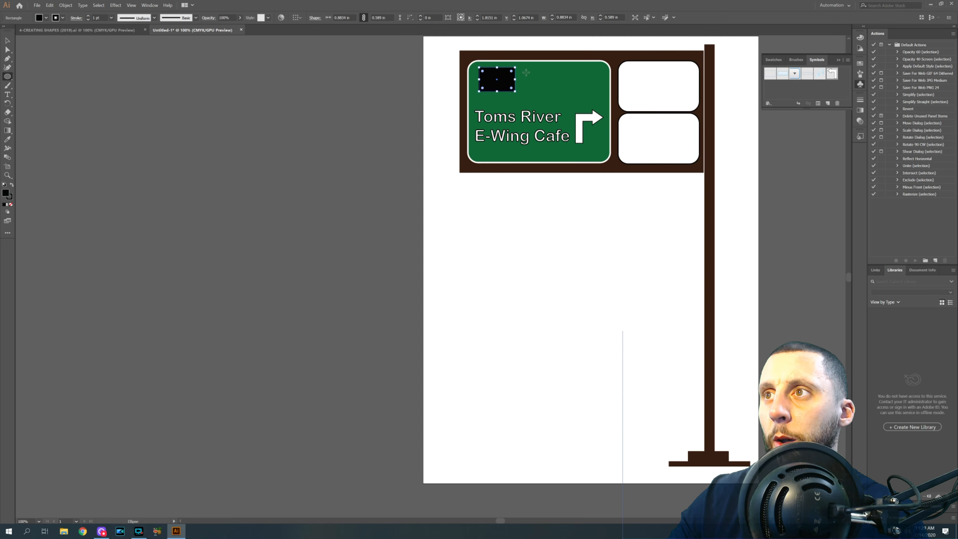
{"action": "scroll", "coordinate": [509, 64], "scroll_direction": "up", "scroll_amount": 4}
{"action": "left_click_drag", "start_coordinate": [405, 88], "coordinate": [515, 157]}
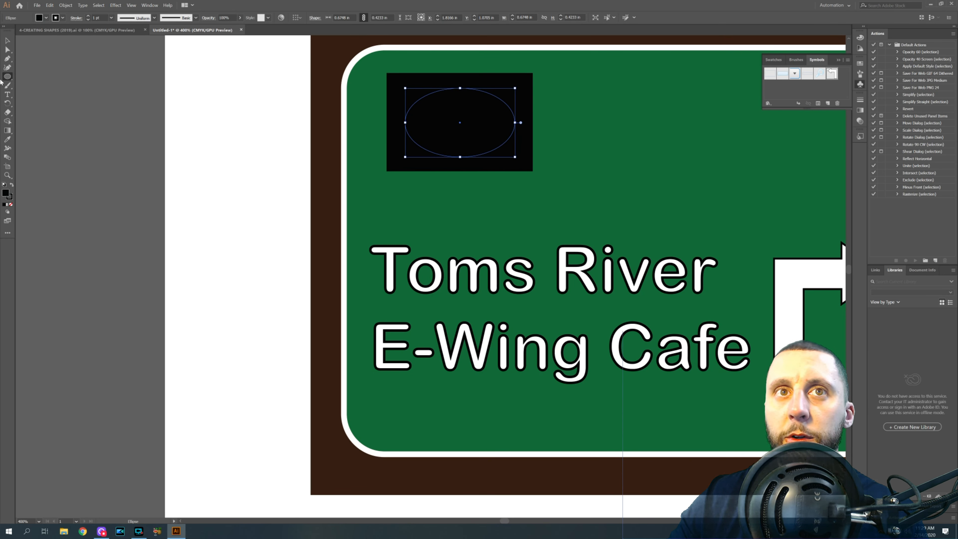
{"action": "left_click", "coordinate": [38, 17]}
{"action": "left_click", "coordinate": [15, 30]}
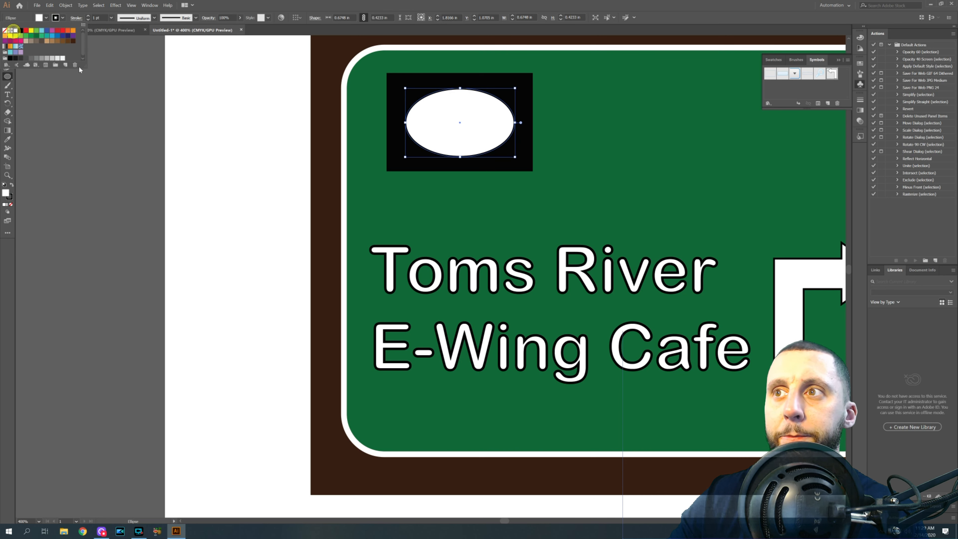
- Type the route number 72 and move it onto the white ellipse in the black marker
{"action": "left_click", "coordinate": [8, 95]}
{"action": "left_click", "coordinate": [207, 117]}
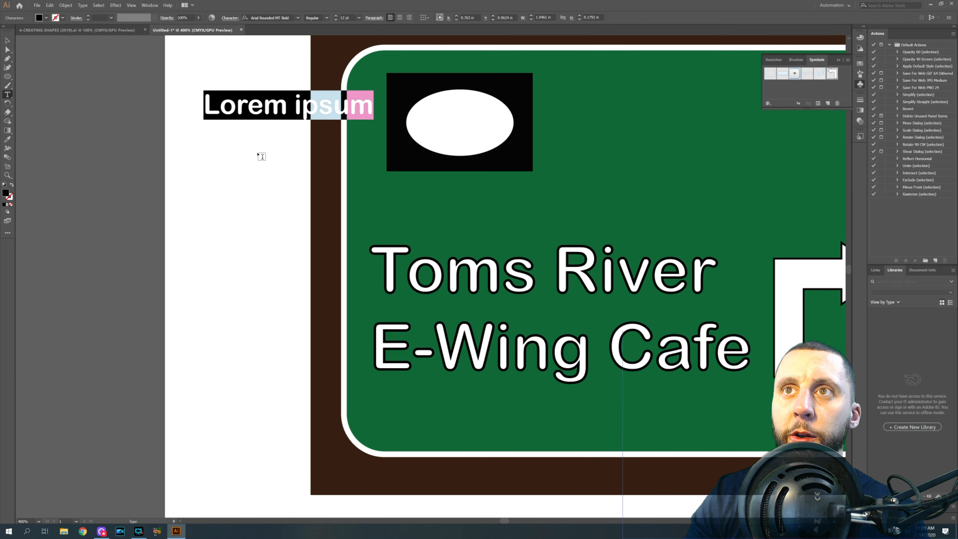
{"action": "type", "text": "72"}
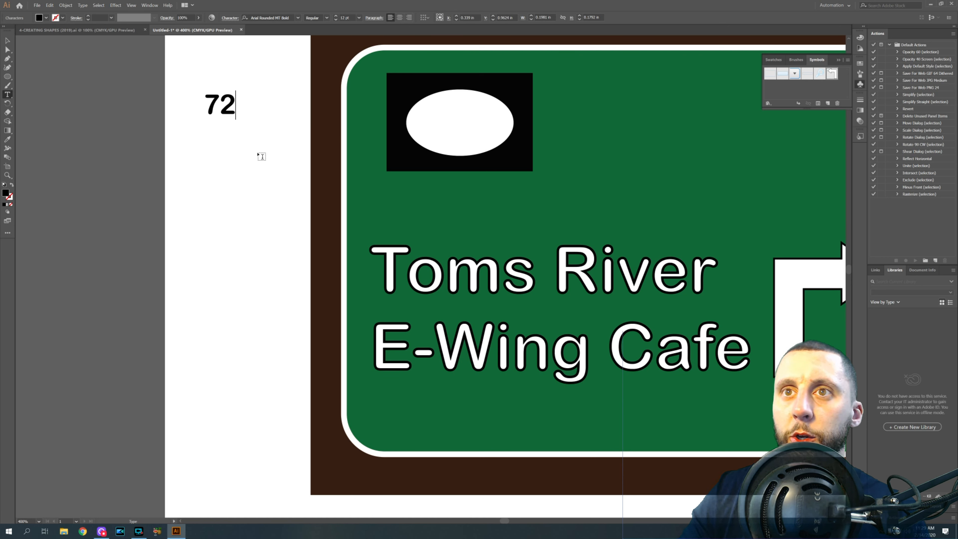
{"action": "left_click", "coordinate": [7, 40]}
{"action": "left_click", "coordinate": [106, 103]}
{"action": "left_click_drag", "start_coordinate": [212, 107], "coordinate": [470, 110]}
{"action": "left_click", "coordinate": [286, 160]}
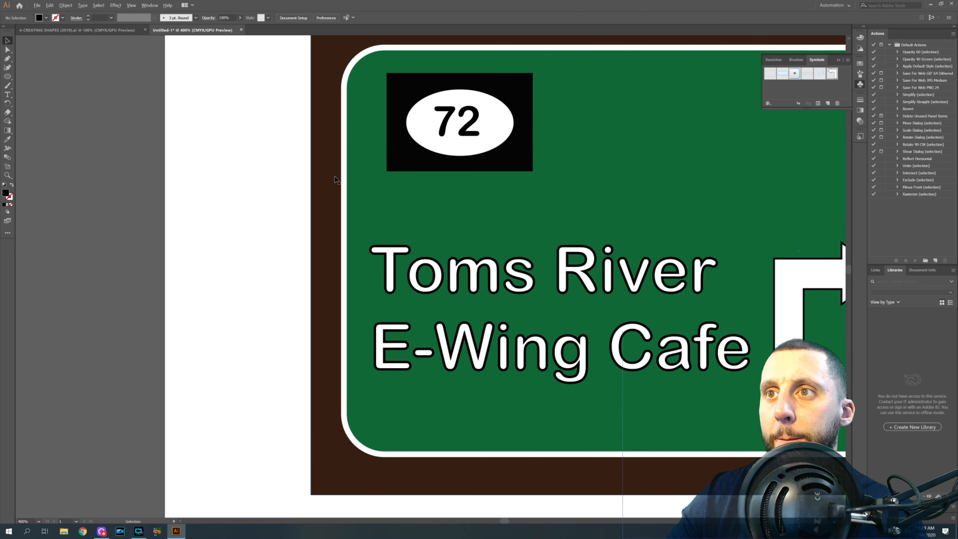
- Draw a circle in the green panel's upper-right area and give it a white fill with a black stroke
{"action": "scroll", "coordinate": [335, 177], "scroll_direction": "down", "scroll_amount": 2}
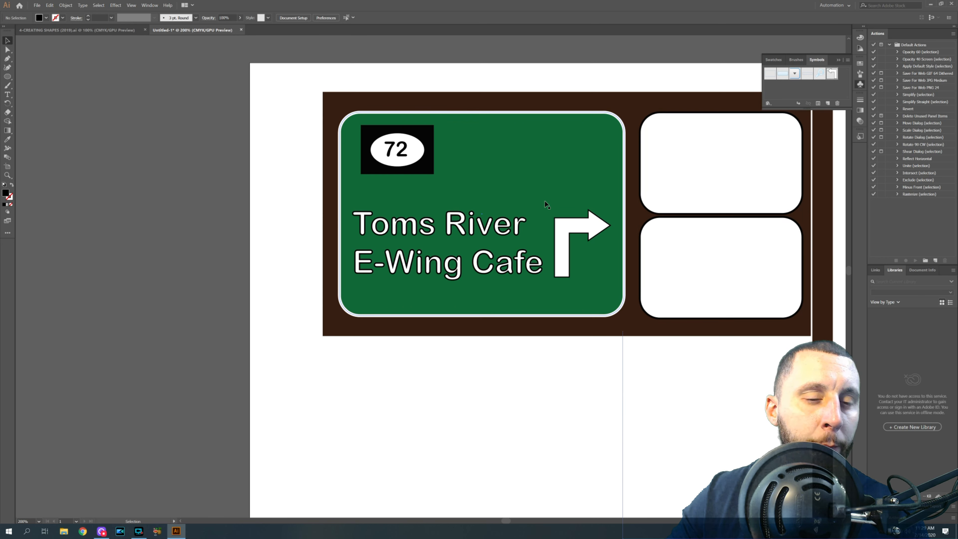
{"action": "left_click", "coordinate": [7, 76]}
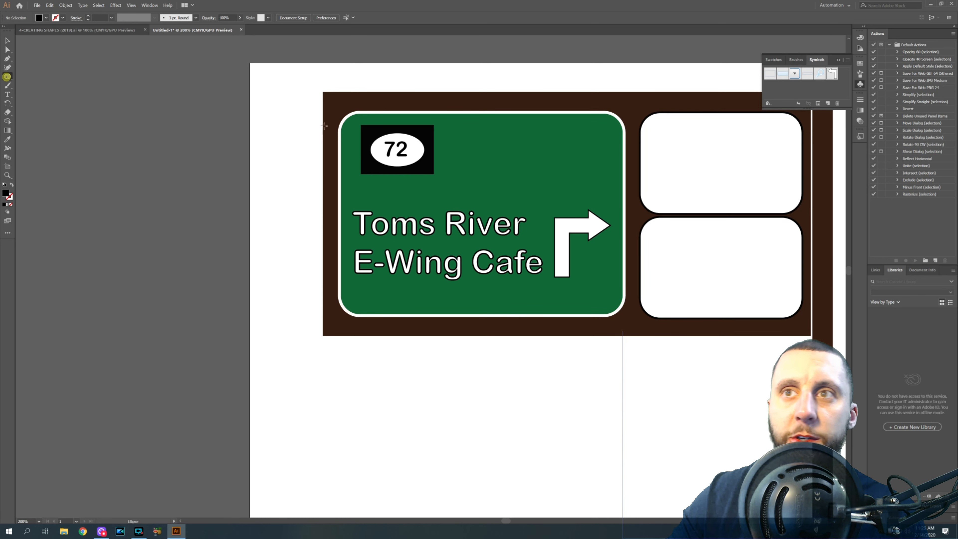
{"action": "mouse_move", "coordinate": [563, 152]}
{"action": "left_mouse_down"}
{"action": "mouse_move", "coordinate": [569, 172]}
{"action": "mouse_move", "coordinate": [599, 182]}
{"action": "mouse_move", "coordinate": [613, 205]}
{"action": "mouse_move", "coordinate": [574, 157]}
{"action": "left_mouse_up"}
{"action": "left_click", "coordinate": [7, 41]}
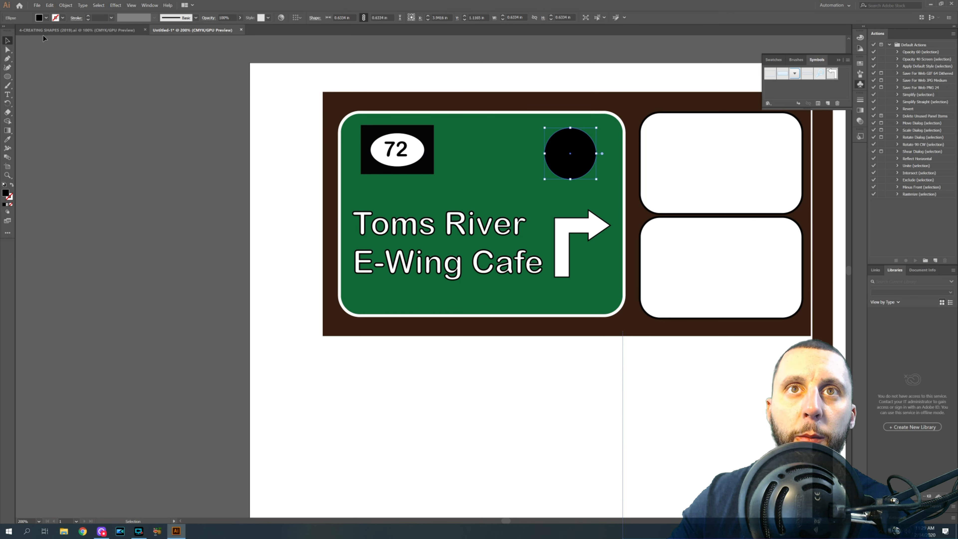
{"action": "left_click", "coordinate": [46, 18]}
{"action": "left_click", "coordinate": [19, 33]}
{"action": "left_click", "coordinate": [62, 18]}
{"action": "left_click", "coordinate": [20, 30]}
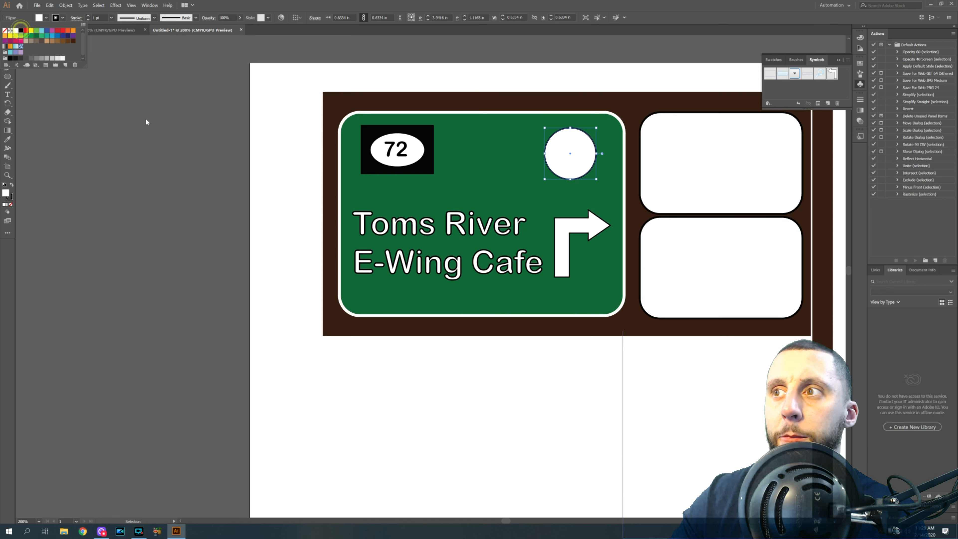
{"action": "left_click", "coordinate": [36, 122]}
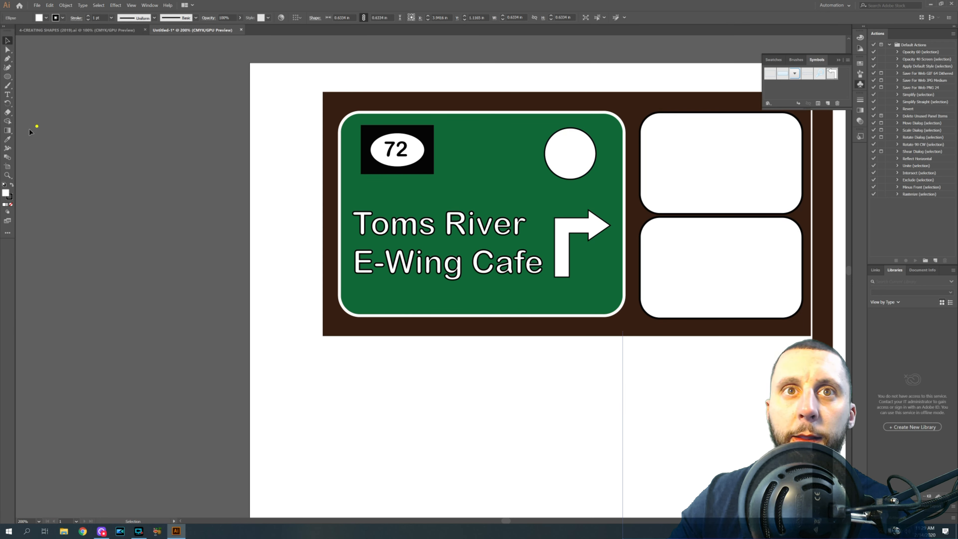
- Duplicate the 72 text onto the white circle and change the copy to 37
{"action": "left_click", "coordinate": [392, 150]}
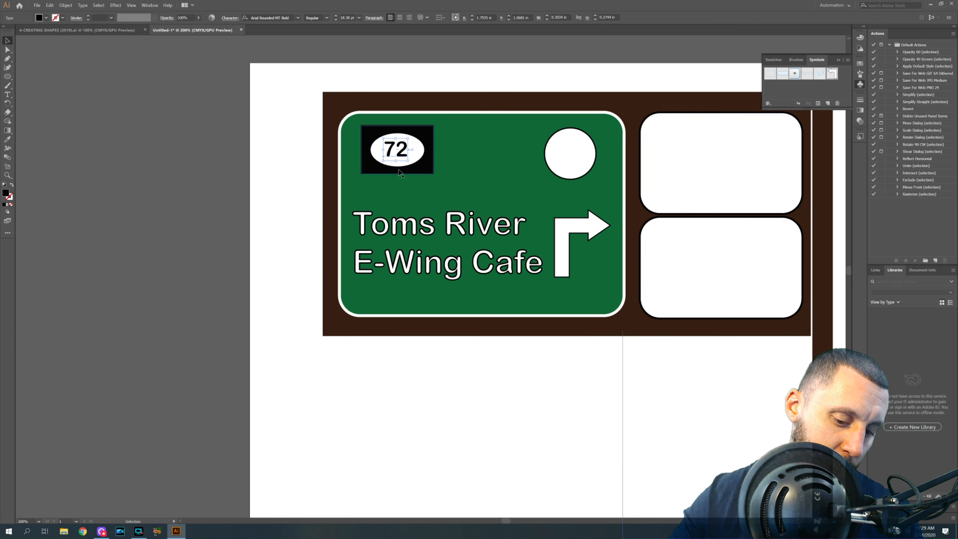
{"action": "left_click_drag", "start_coordinate": [404, 157], "coordinate": [578, 151]}
{"action": "key", "text": "t"}
{"action": "key", "text": "BackSpace"}
{"action": "key", "text": "BackSpace"}
{"action": "type", "text": "37"}
{"action": "left_click", "coordinate": [303, 157]}
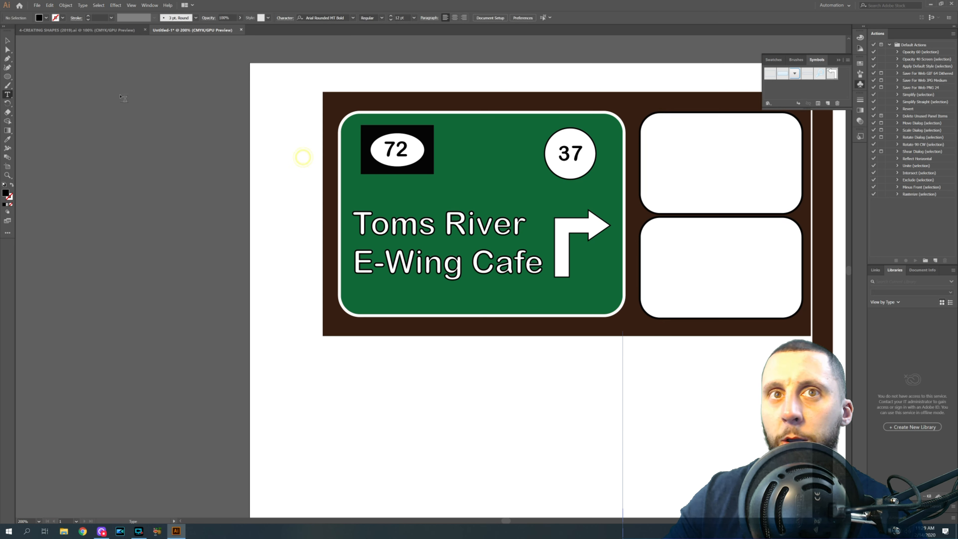
{"action": "left_click", "coordinate": [7, 40]}
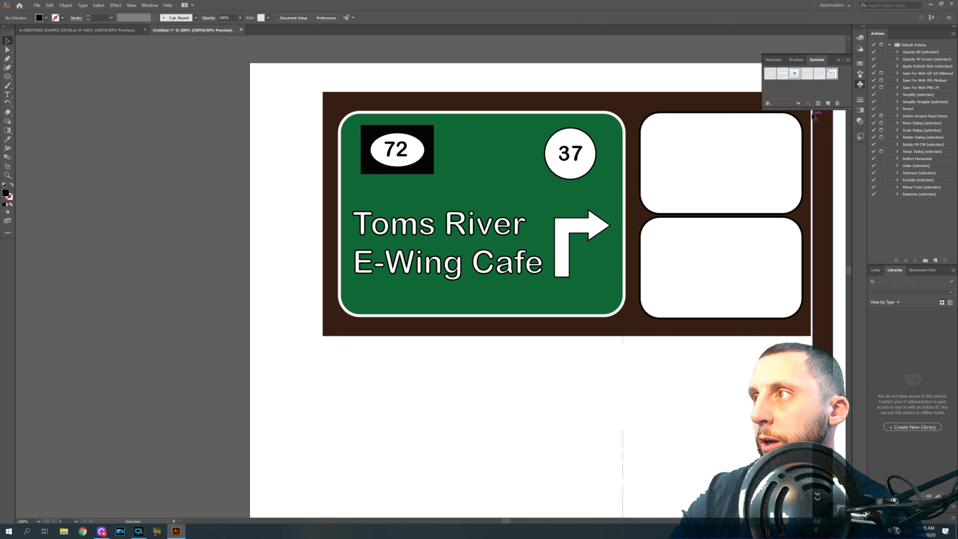
- Open the Maps symbol library, place the interstate shield symbol between the two route markers, and close the library
{"action": "left_click", "coordinate": [860, 84]}
{"action": "left_click", "coordinate": [860, 84]}
{"action": "left_click", "coordinate": [768, 103]}
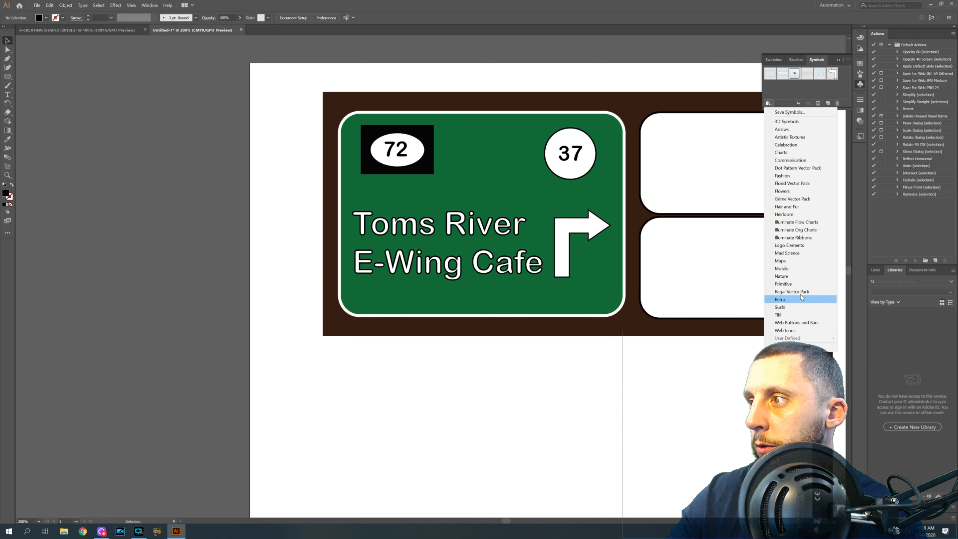
{"action": "left_click", "coordinate": [789, 261]}
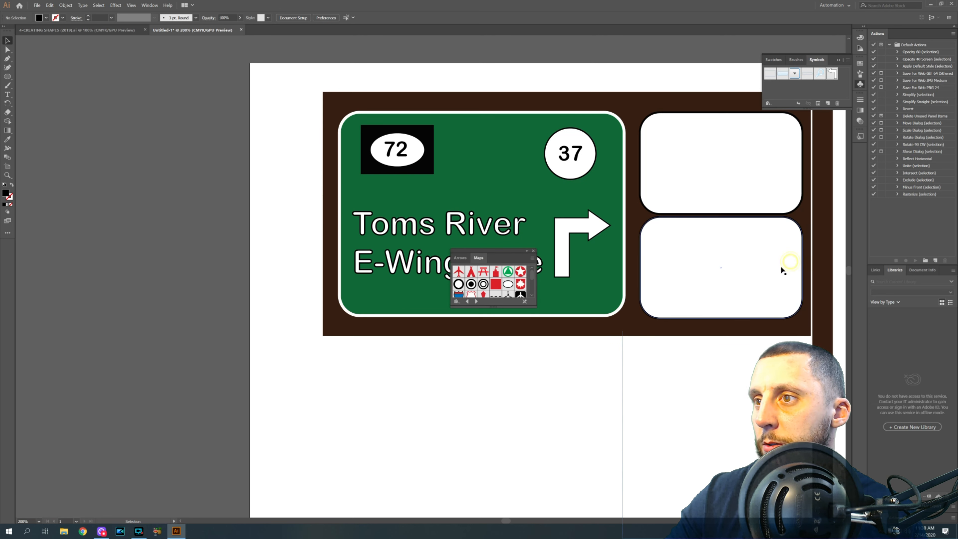
{"action": "scroll", "coordinate": [484, 285], "scroll_direction": "down", "scroll_amount": 2}
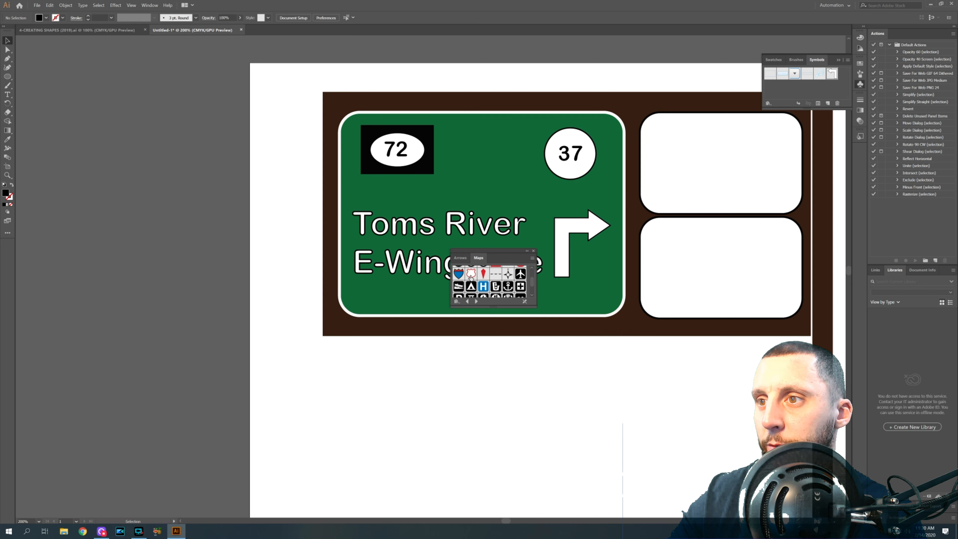
{"action": "left_click_drag", "start_coordinate": [469, 236], "coordinate": [535, 129]}
{"action": "left_click_drag", "start_coordinate": [495, 155], "coordinate": [488, 153]}
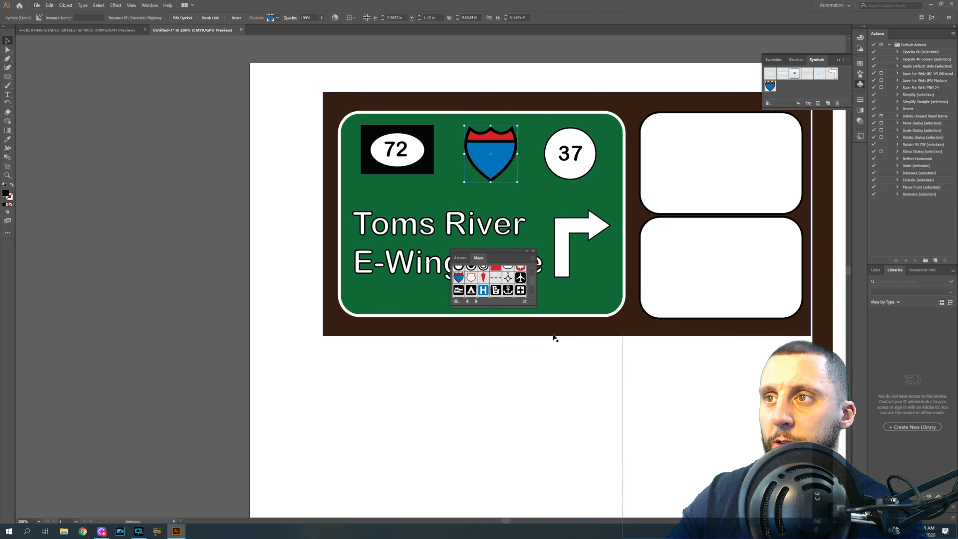
{"action": "left_click", "coordinate": [573, 362]}
{"action": "left_click", "coordinate": [533, 251]}
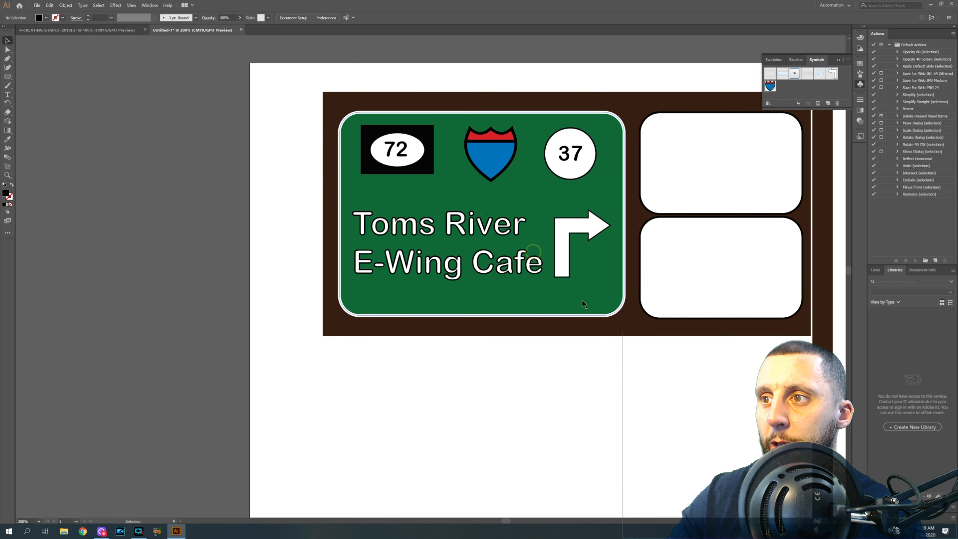
- Nudge the base and post slightly into alignment with the sign
{"action": "scroll", "coordinate": [581, 300], "scroll_direction": "down", "scroll_amount": 2}
{"action": "scroll", "coordinate": [640, 313], "scroll_direction": "down", "scroll_amount": 5}
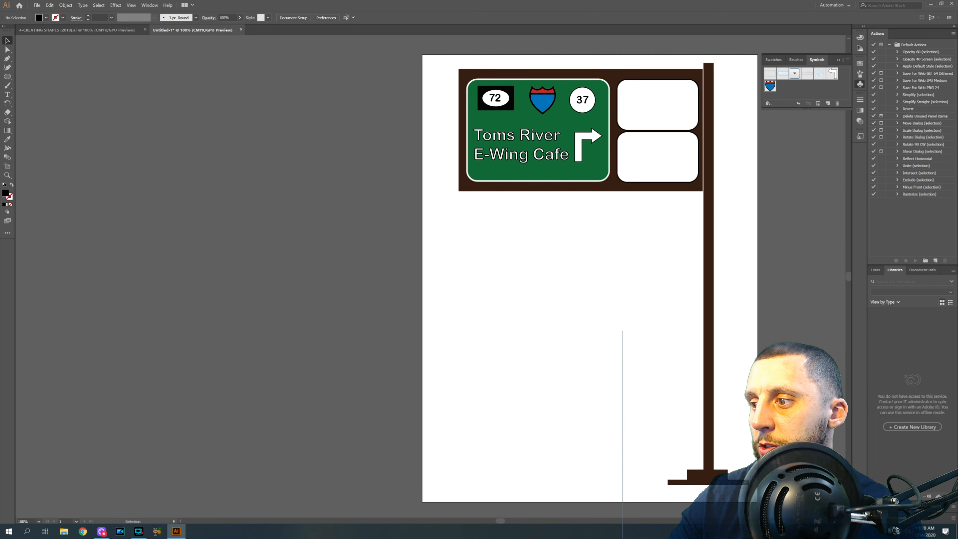
{"action": "left_click_drag", "start_coordinate": [727, 481], "coordinate": [729, 483]}
{"action": "left_click_drag", "start_coordinate": [704, 226], "coordinate": [702, 225]}
{"action": "left_click", "coordinate": [633, 254]}
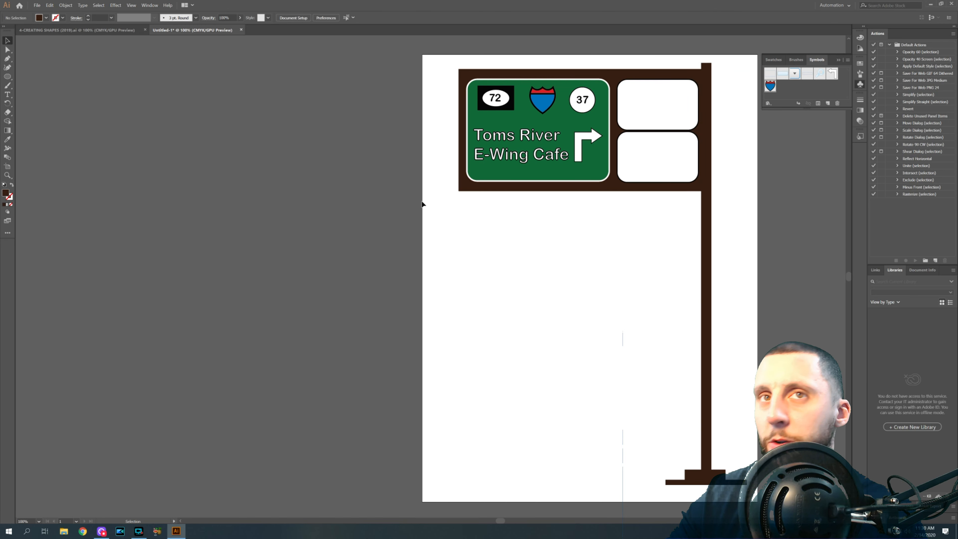
{"action": "left_click", "coordinate": [7, 77]}
{"action": "left_click_drag", "start_coordinate": [8, 77], "coordinate": [32, 77]}
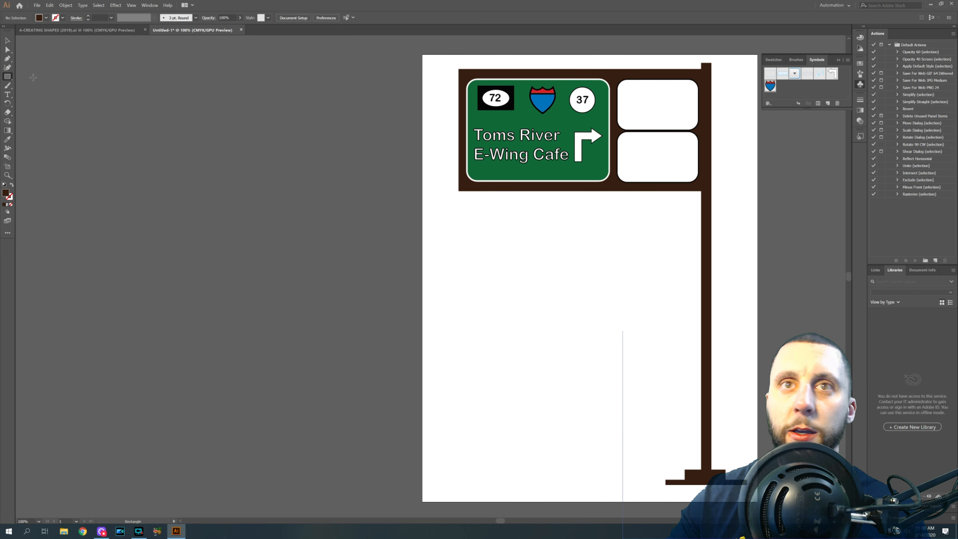
{"action": "right_click", "coordinate": [457, 103]}
{"action": "left_click", "coordinate": [732, 69]}
{"action": "left_click", "coordinate": [732, 69]}
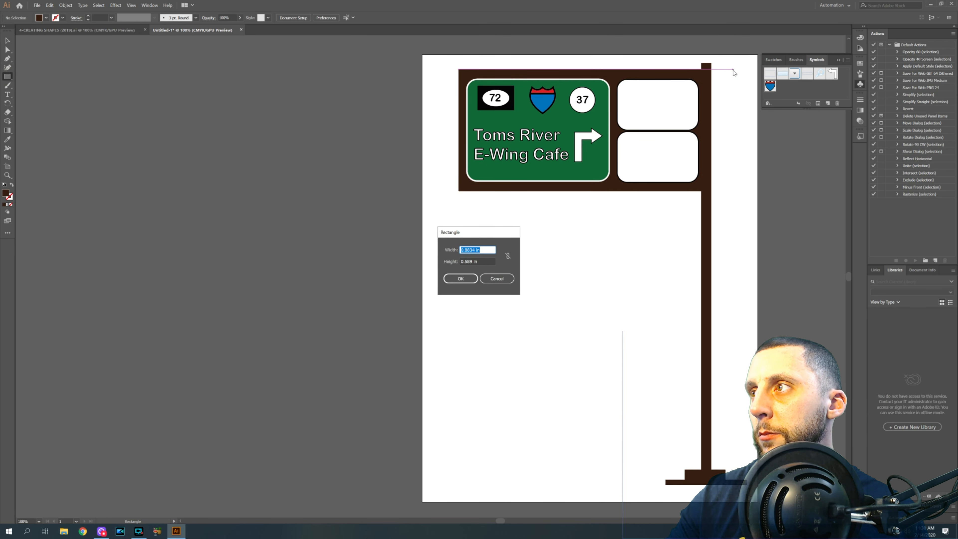
{"action": "left_click", "coordinate": [504, 278]}
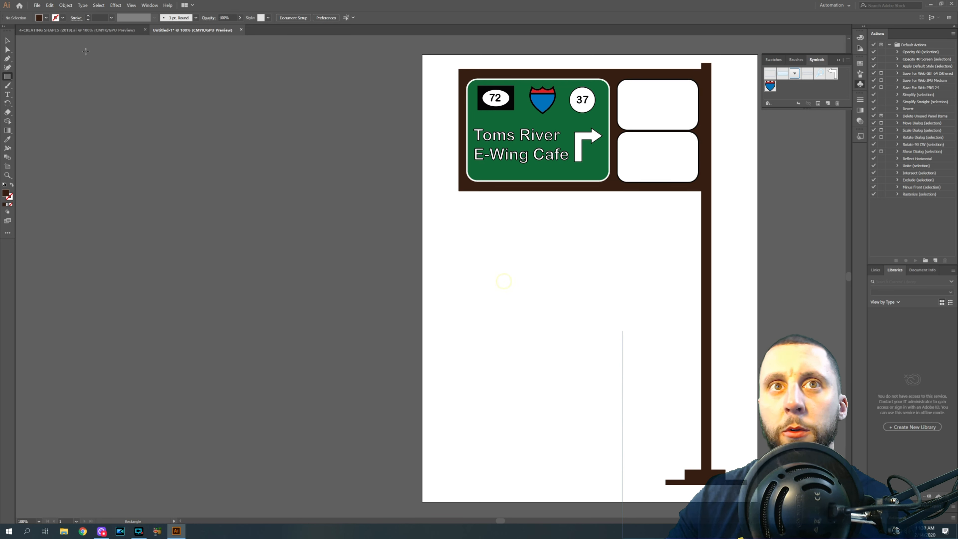
- Create a 0.125 in square rectangle, then delete it
{"action": "left_click", "coordinate": [8, 78]}
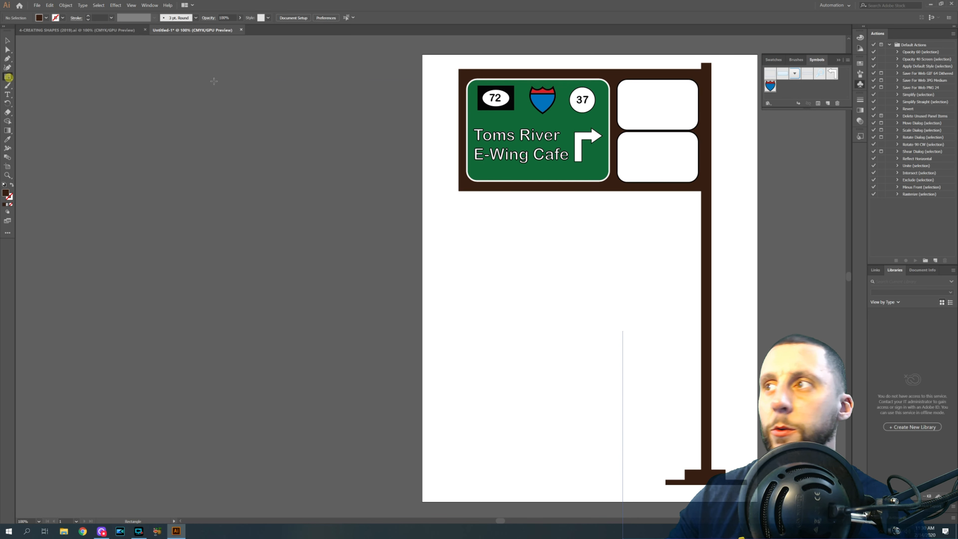
{"action": "left_click", "coordinate": [722, 97]}
{"action": "type", "text": ".125"}
{"action": "key", "text": "Tab"}
{"action": "type", "text": ".125"}
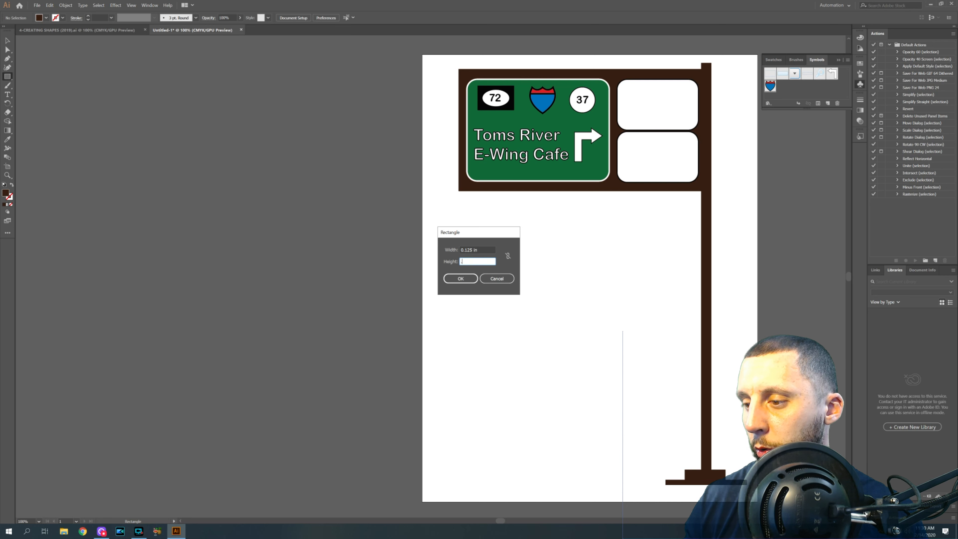
{"action": "left_click", "coordinate": [470, 278]}
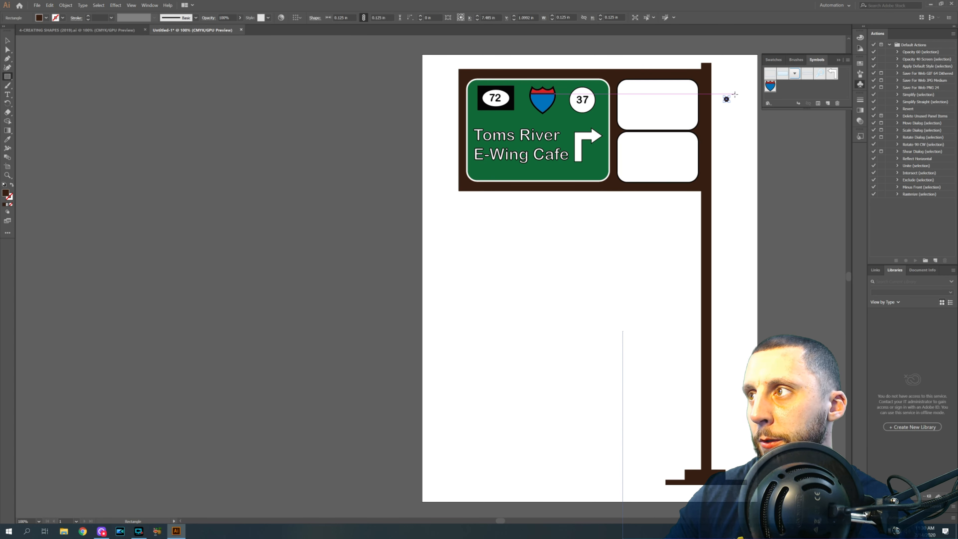
{"action": "key", "text": "Delete"}
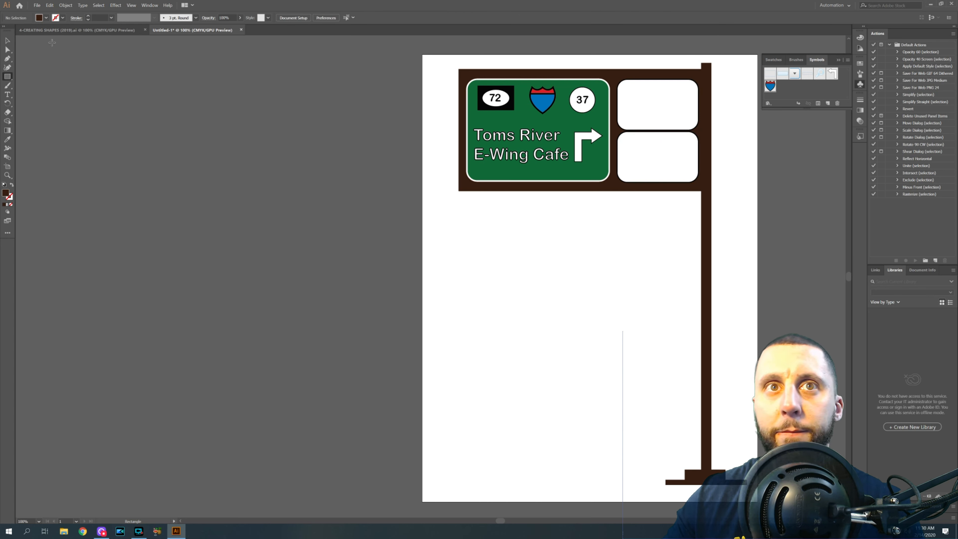
- Create a brown square rectangle 0.25 in by 0.25 in
{"action": "left_click", "coordinate": [579, 246]}
{"action": "type", "text": ".25"}
{"action": "key", "text": "Tab"}
{"action": "type", "text": ".2"}
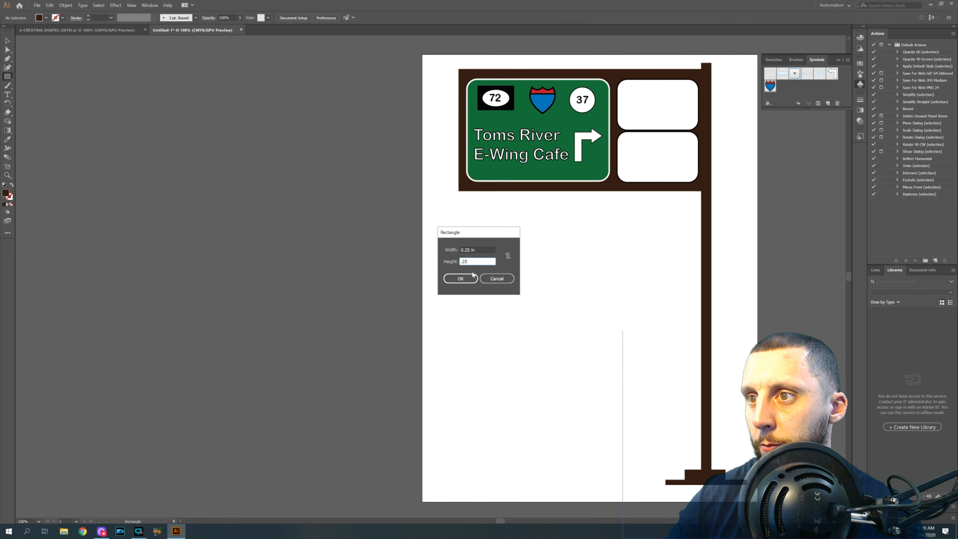
{"action": "key", "text": "Return"}
{"action": "left_click", "coordinate": [7, 40]}
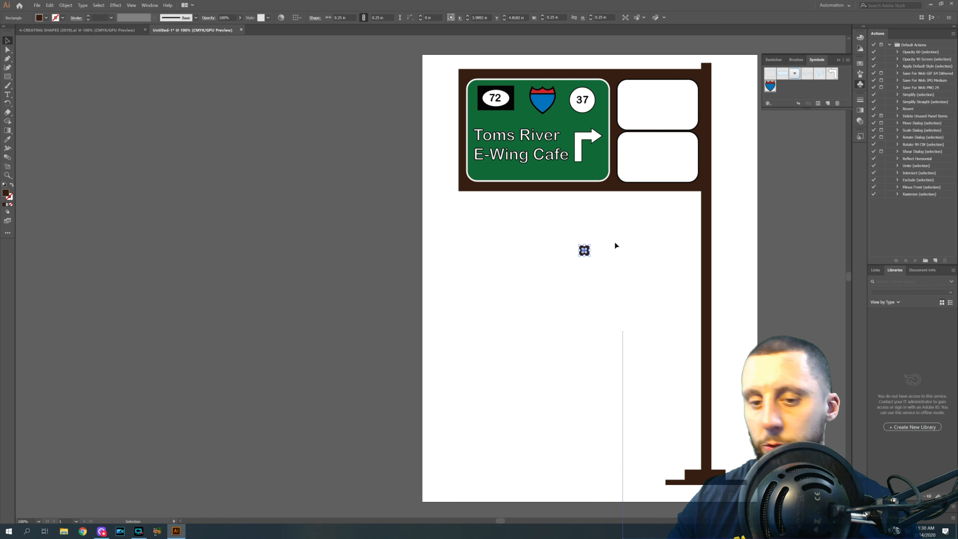
- Move the brown square to the sign's lower-right corner beside the post
{"action": "scroll", "coordinate": [618, 237], "scroll_direction": "up", "scroll_amount": 3}
{"action": "left_click_drag", "start_coordinate": [502, 287], "coordinate": [813, 150]}
{"action": "scroll", "coordinate": [787, 190], "scroll_direction": "up", "scroll_amount": 3}
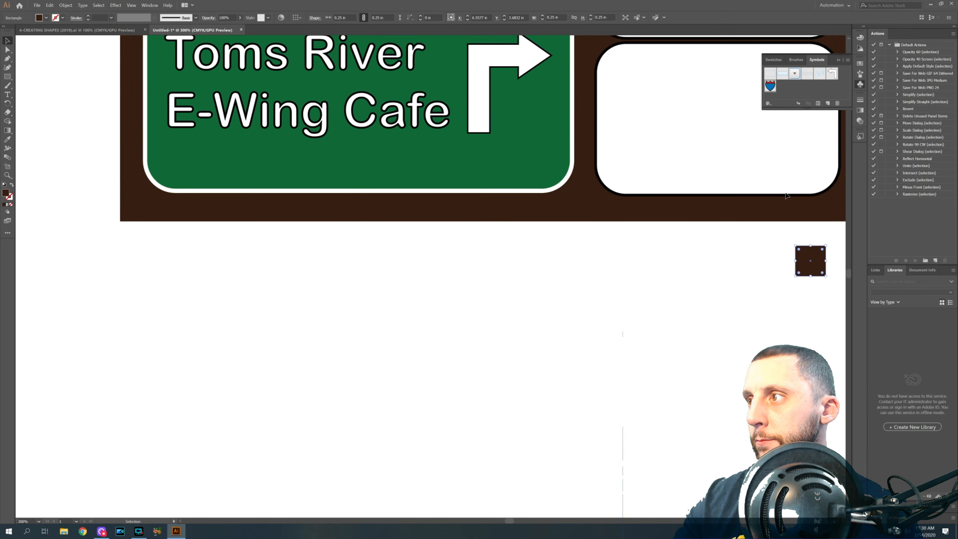
{"action": "scroll", "coordinate": [786, 195], "scroll_direction": "up", "scroll_amount": 5}
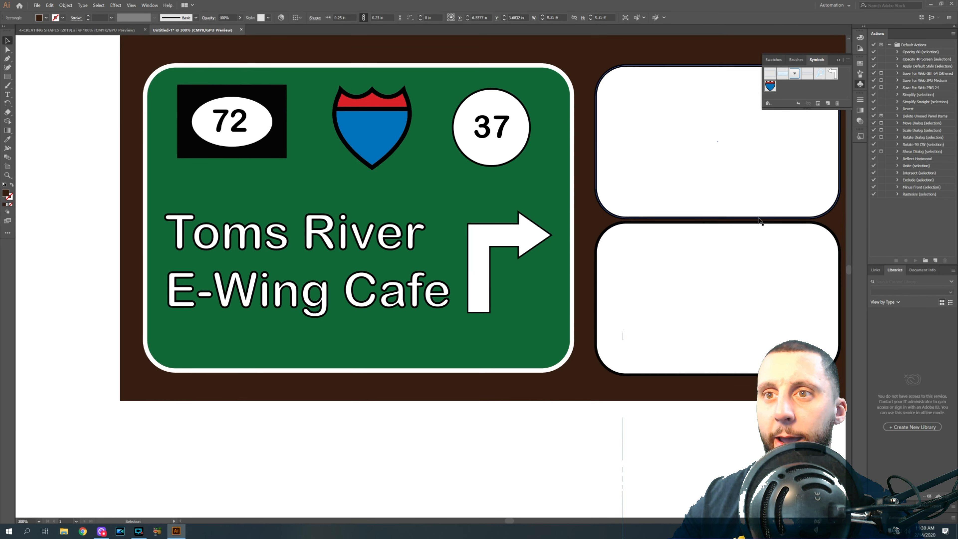
{"action": "scroll", "coordinate": [759, 220], "scroll_direction": "up", "scroll_amount": 1}
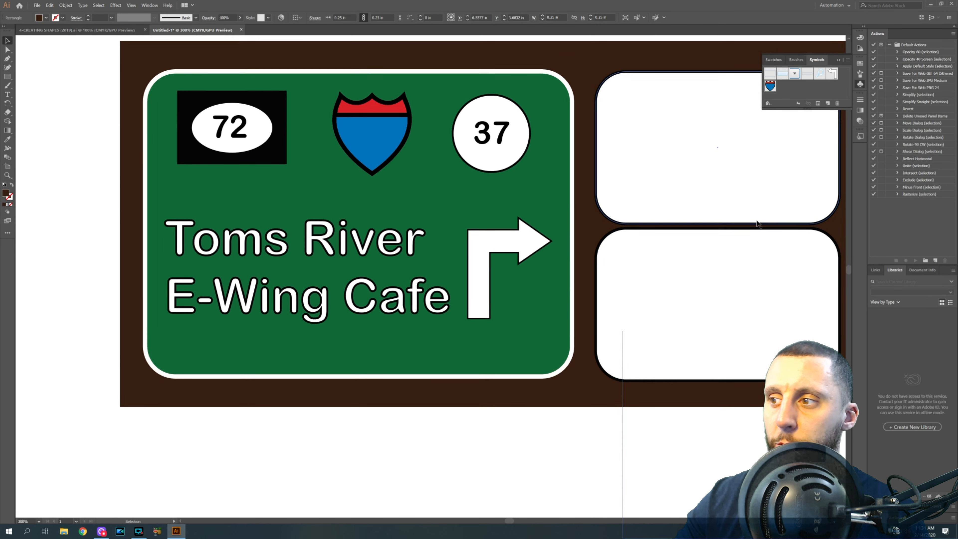
{"action": "scroll", "coordinate": [756, 222], "scroll_direction": "down", "scroll_amount": 1}
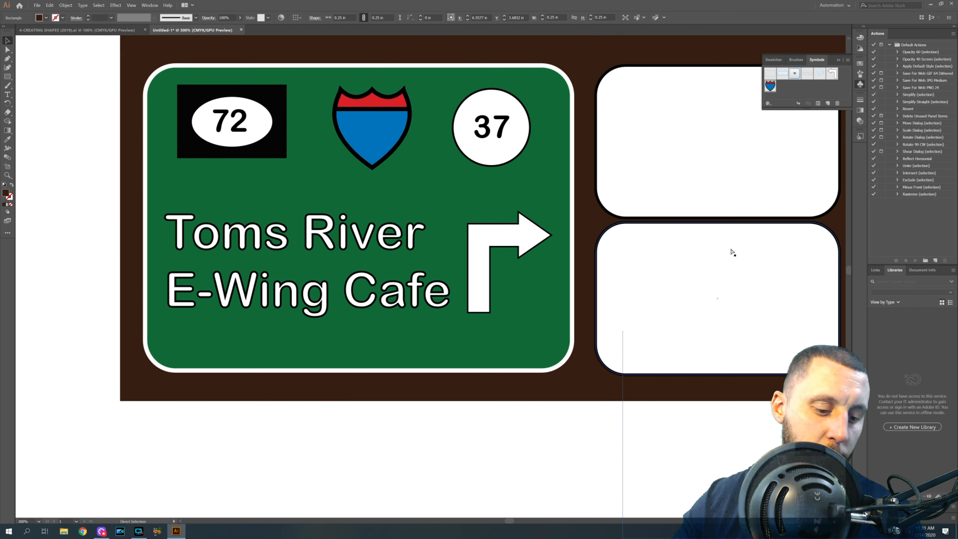
{"action": "scroll", "coordinate": [730, 249], "scroll_direction": "right", "scroll_amount": 6}
{"action": "scroll", "coordinate": [727, 258], "scroll_direction": "right", "scroll_amount": 1}
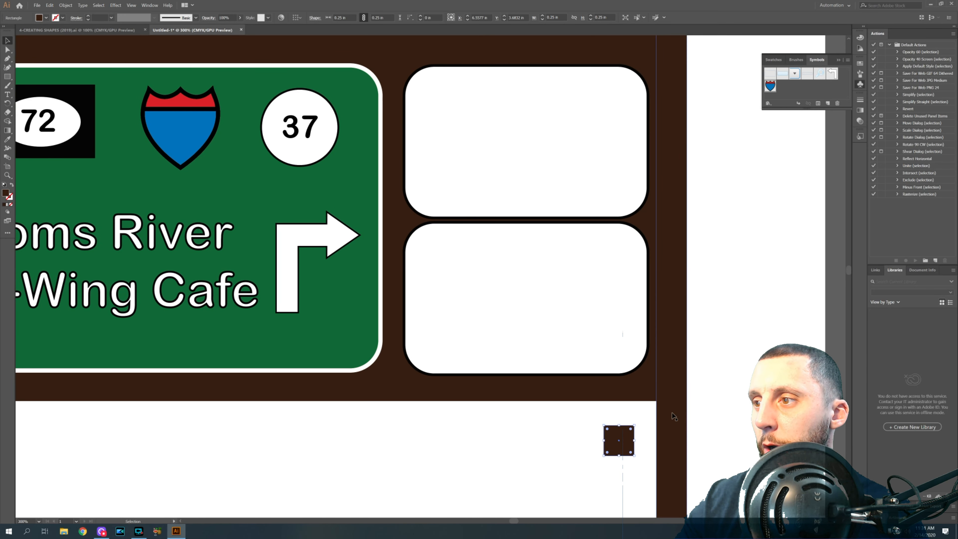
{"action": "left_click_drag", "start_coordinate": [615, 434], "coordinate": [702, 383]}
{"action": "scroll", "coordinate": [706, 383], "scroll_direction": "up", "scroll_amount": 1}
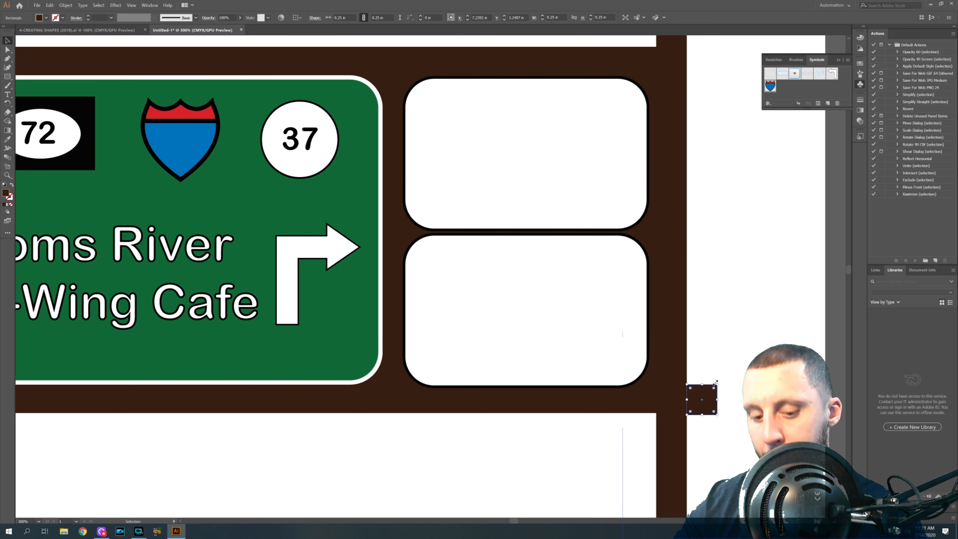
- Paste a copy of the square and place it at the sign's upper-right corner beside the post
{"action": "key", "text": "ctrl+v"}
{"action": "left_click_drag", "start_coordinate": [436, 279], "coordinate": [706, 69]}
{"action": "key", "text": "ctrl+1"}
{"action": "left_click", "coordinate": [713, 240]}
{"action": "scroll", "coordinate": [714, 263], "scroll_direction": "down", "scroll_amount": 3}
{"action": "scroll", "coordinate": [718, 275], "scroll_direction": "down", "scroll_amount": 2}
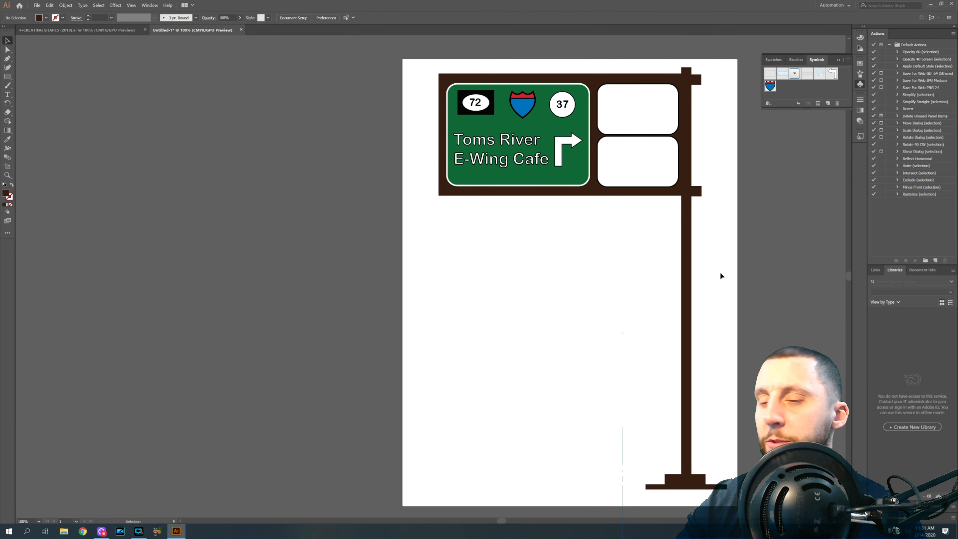